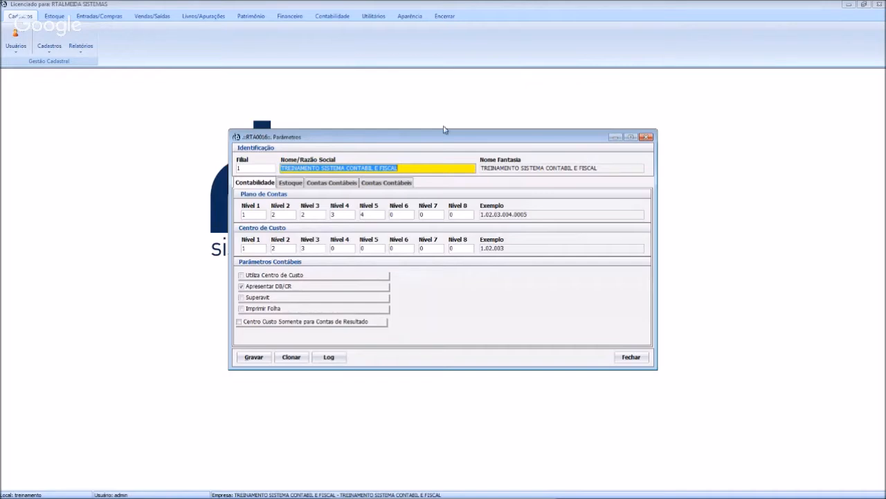
# Step: Review the level structure and example codes for Plano de Contas and Centro de Custo in the accounting parameters
pyautogui.write('4')
pyautogui.click(506, 249)
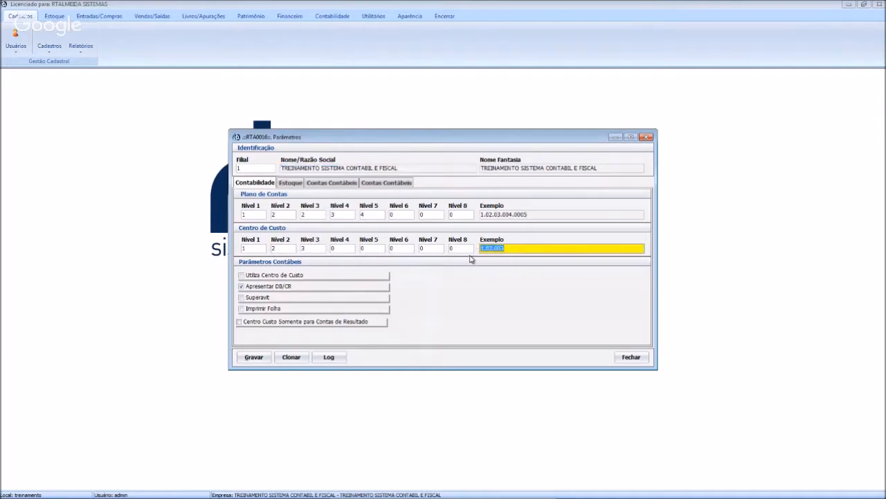
pyautogui.click(524, 247)
# Step: Examine the accounting options Utiliza Centro de Custo, Apresentar DB/CR and Superavit, keeping their existing settings
pyautogui.click(271, 277)
pyautogui.click(272, 277)
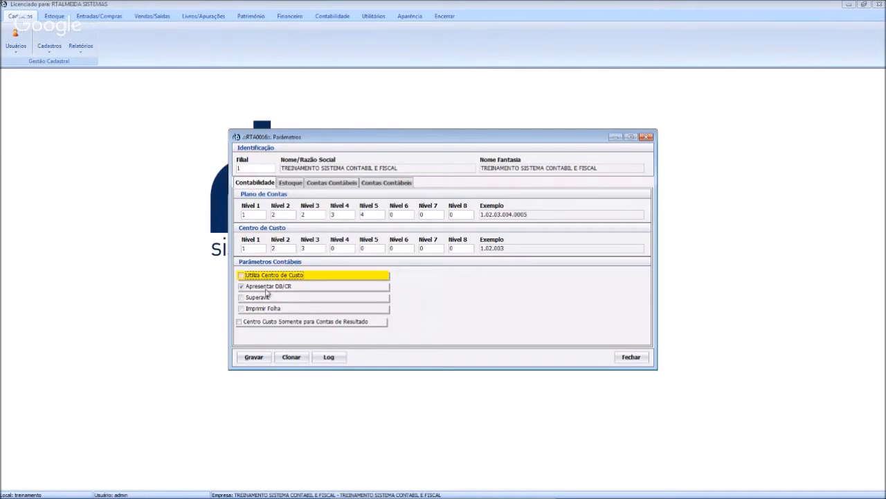
pyautogui.click(278, 287)
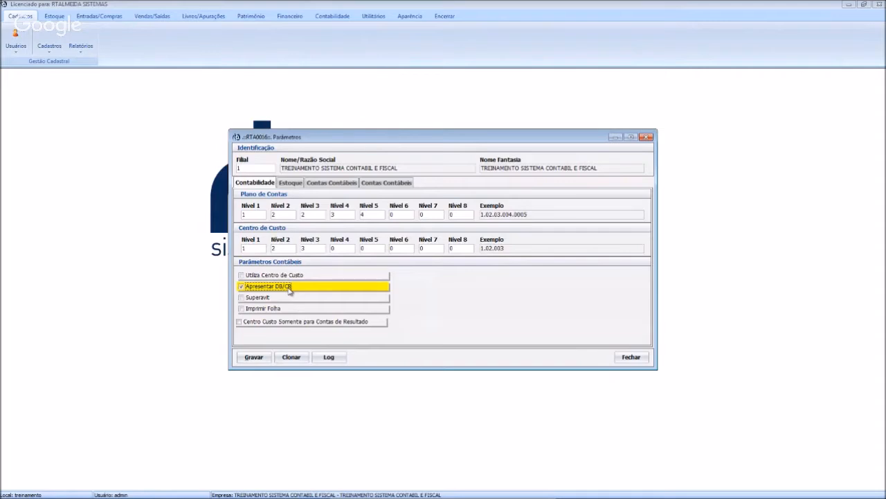
pyautogui.click(304, 298)
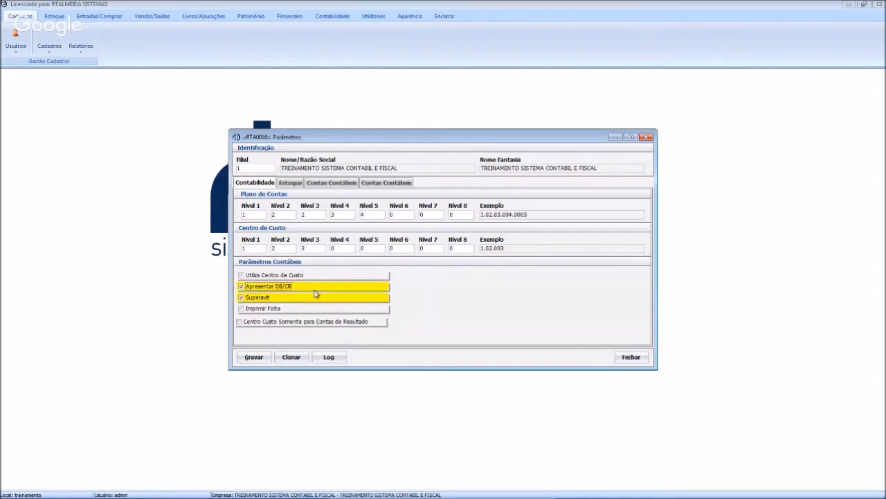
pyautogui.click(312, 300)
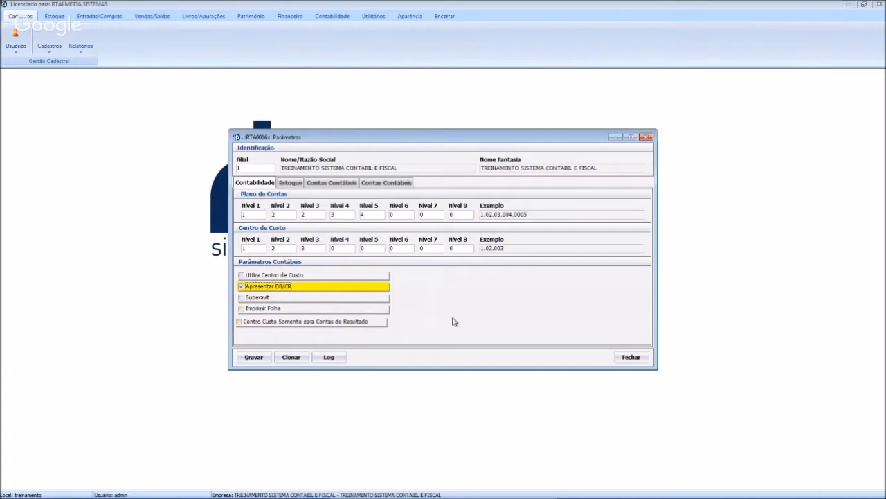
# Step: Show the Contas Contábeis parameters and examine the account and group fields for Cliente
pyautogui.click(332, 183)
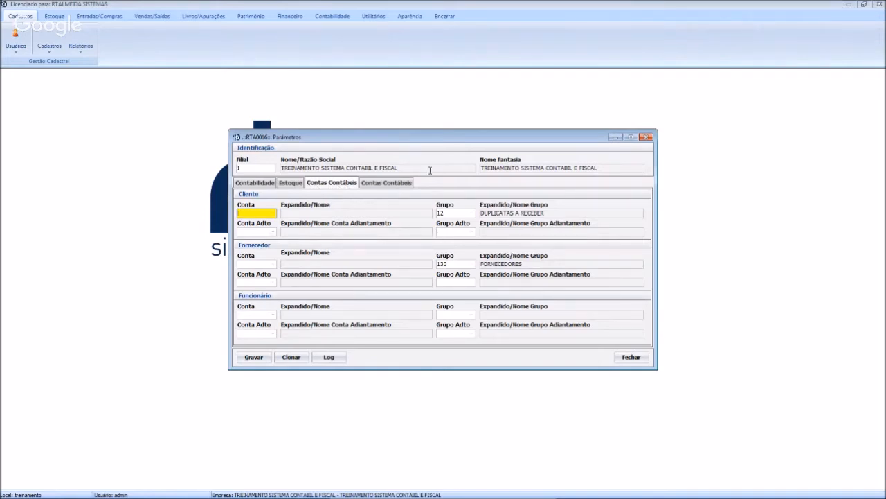
pyautogui.moveTo(418, 141)
pyautogui.mouseDown()
pyautogui.moveTo(408, 137)
pyautogui.moveTo(424, 123)
pyautogui.moveTo(419, 142)
pyautogui.mouseUp()
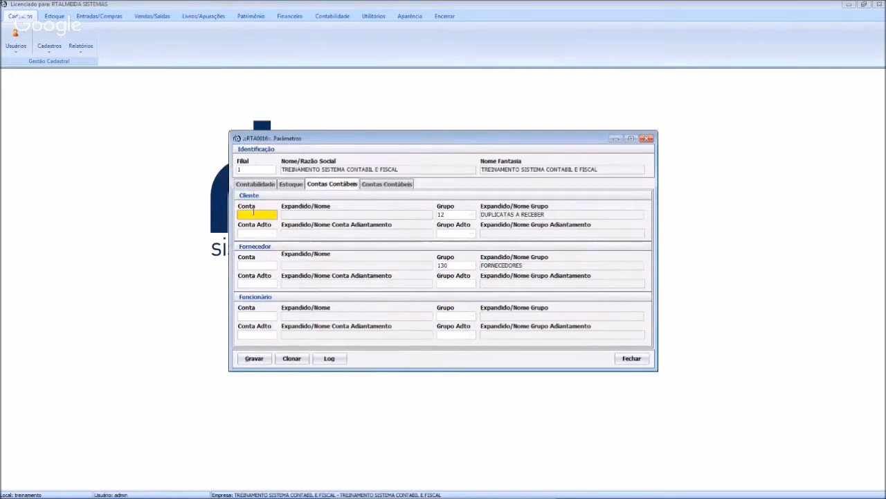
pyautogui.click(455, 214)
pyautogui.click(255, 215)
# Step: Browse the Plano de Contas lookup for the Cliente account and close it without selecting an account
pyautogui.doubleClick(272, 215)
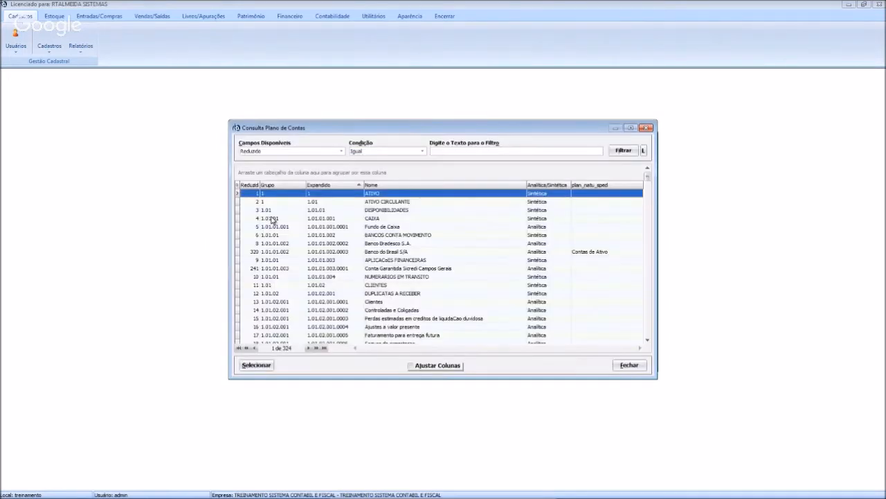
pyautogui.press('Down')
pyautogui.press('Down')
pyautogui.press('Down')
pyautogui.press('Down')
pyautogui.press('Down')
pyautogui.press('Down')
pyautogui.press('Down')
pyautogui.press('Down')
pyautogui.press('Down')
pyautogui.press('Down')
pyautogui.press('Down')
pyautogui.press('Down')
pyautogui.press('Down')
pyautogui.press('Down')
pyautogui.press('Down')
pyautogui.press('Down')
pyautogui.press('Down')
pyautogui.press('Down')
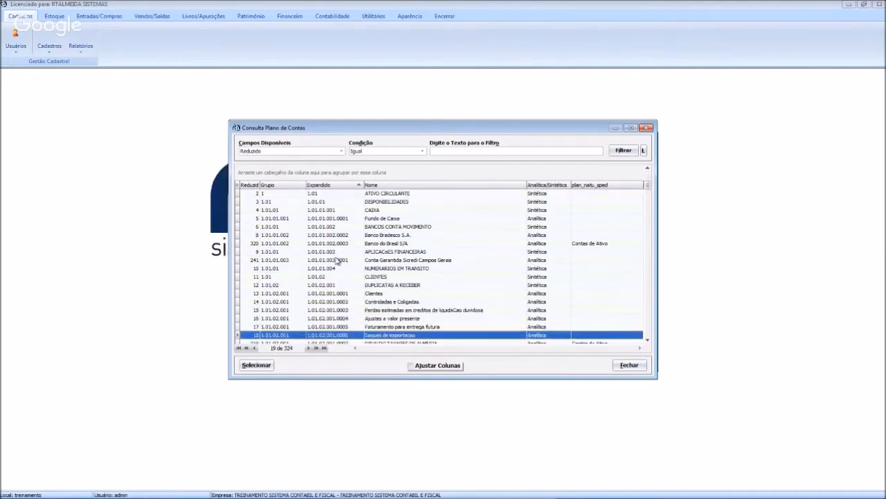
pyautogui.click(646, 127)
# Step: Examine the account groups assigned to Cliente and Fornecedor
pyautogui.press('Tab')
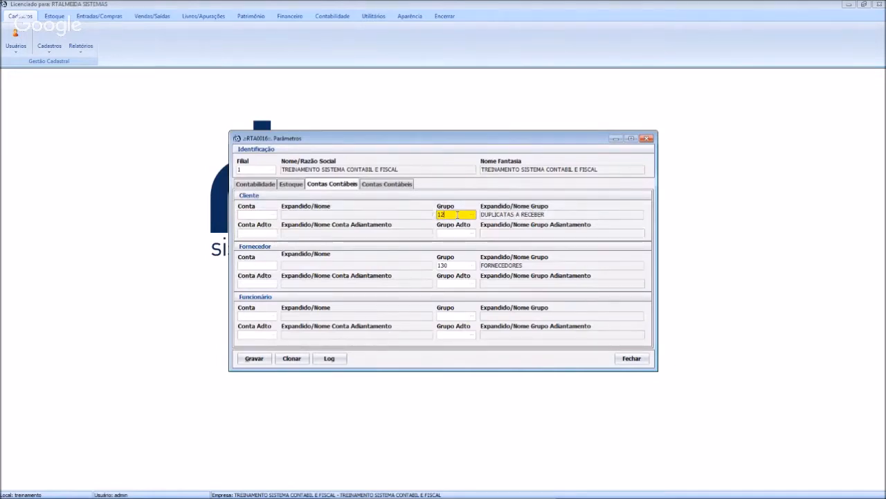
pyautogui.click(457, 215)
pyautogui.click(255, 266)
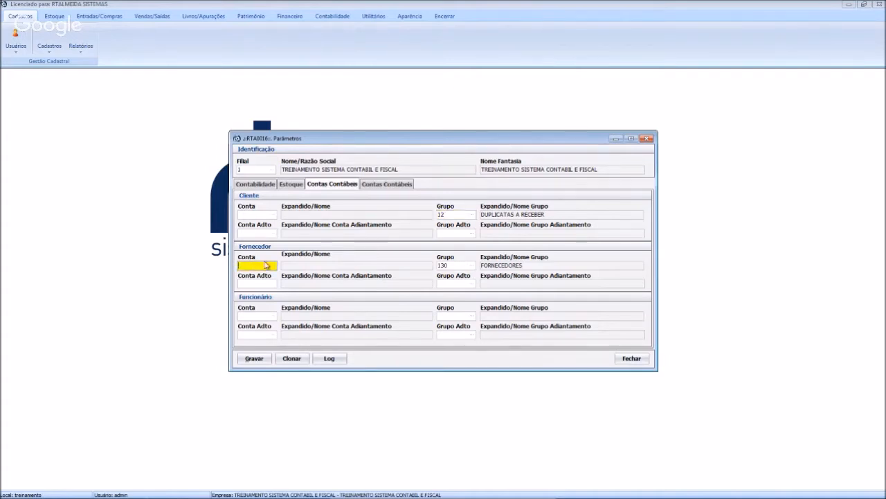
pyautogui.click(459, 265)
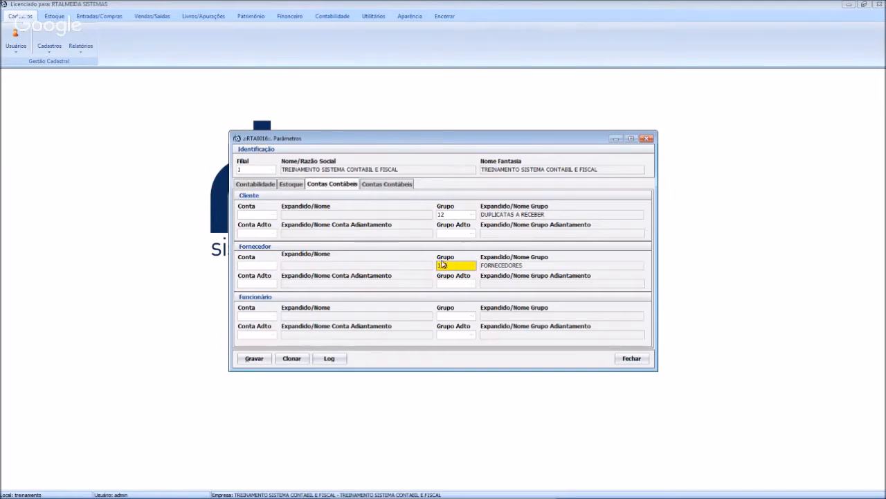
# Step: Review the Multa, Juros and Descontos accounts for A Receber and A Pagar, and close the parameters
pyautogui.click(393, 186)
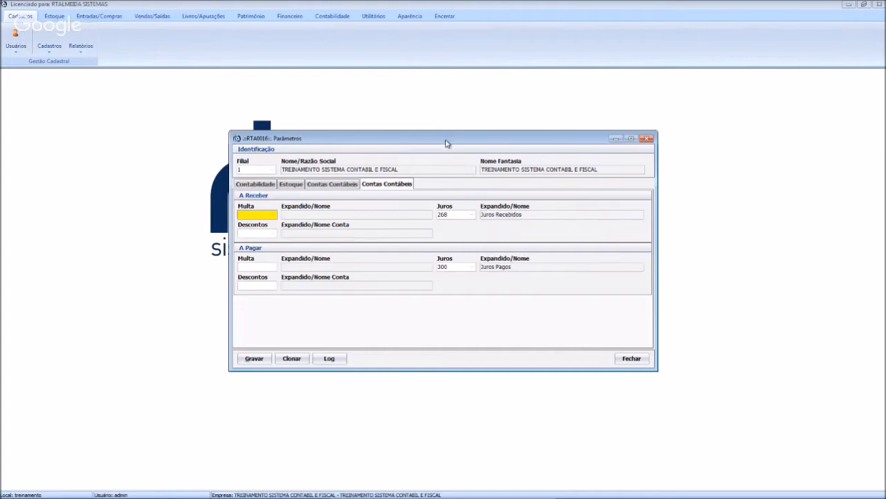
pyautogui.moveTo(447, 144); pyautogui.dragTo(442, 139)
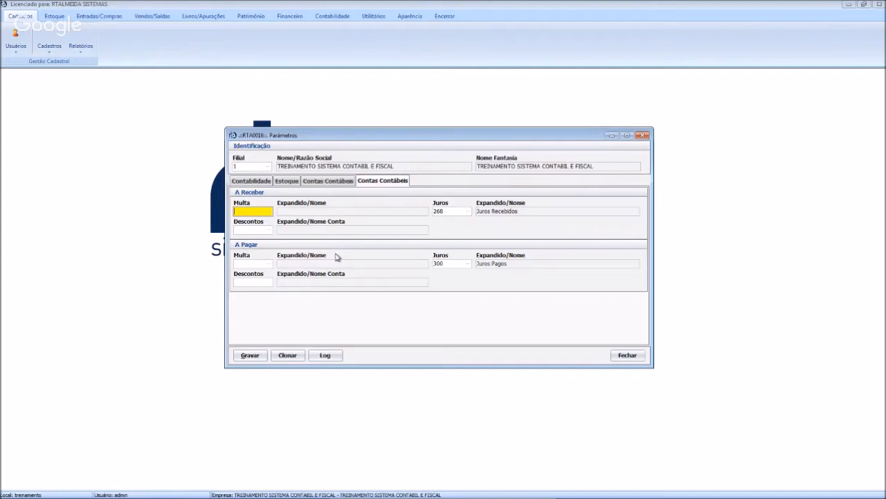
pyautogui.click(259, 181)
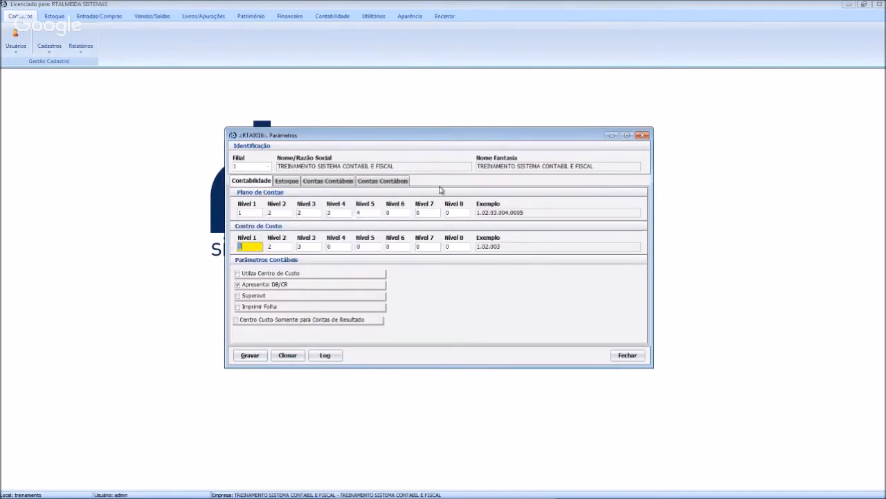
pyautogui.click(642, 135)
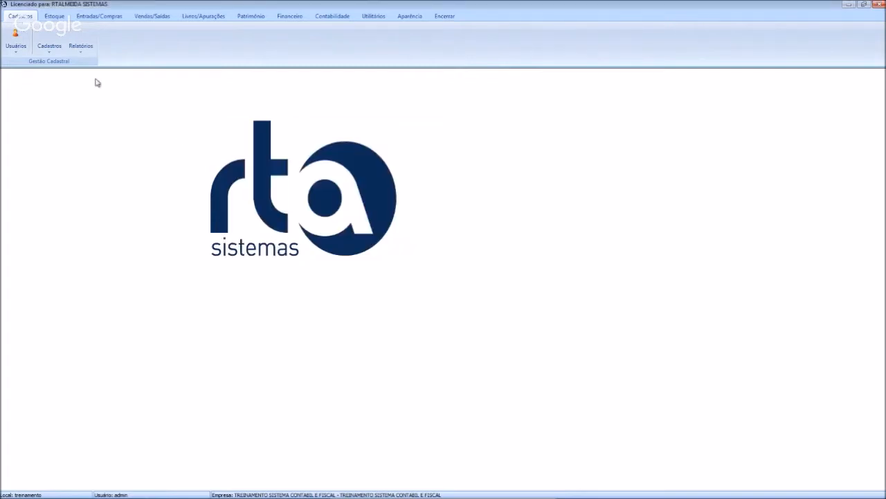
# Step: Look up the partner with code 1 in the Sócios register, review the record and close it
pyautogui.click(56, 53)
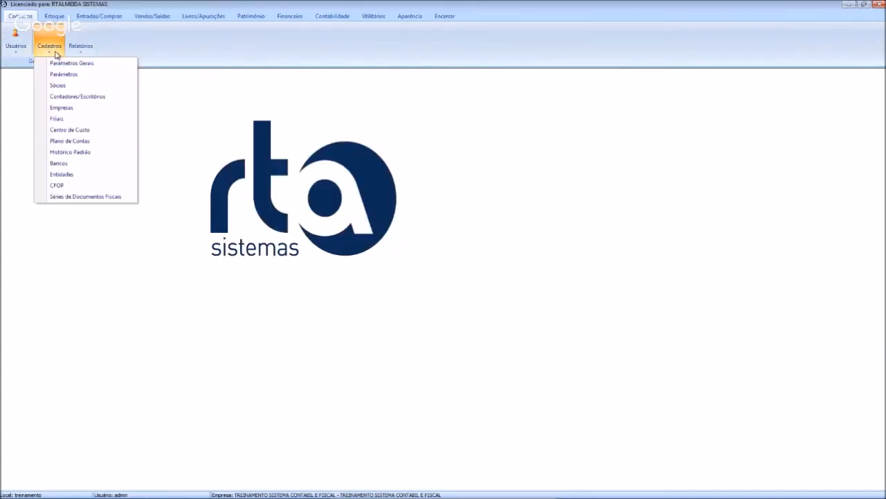
pyautogui.click(80, 86)
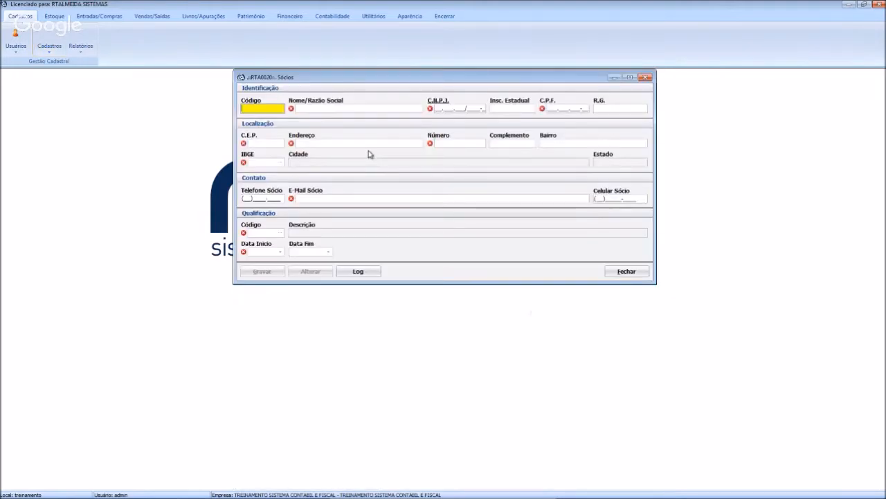
pyautogui.write('1')
pyautogui.press('Return')
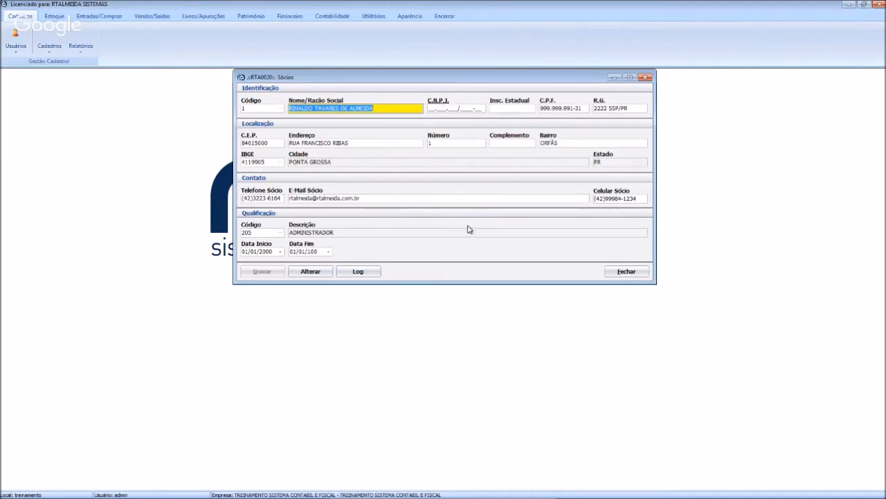
pyautogui.click(612, 275)
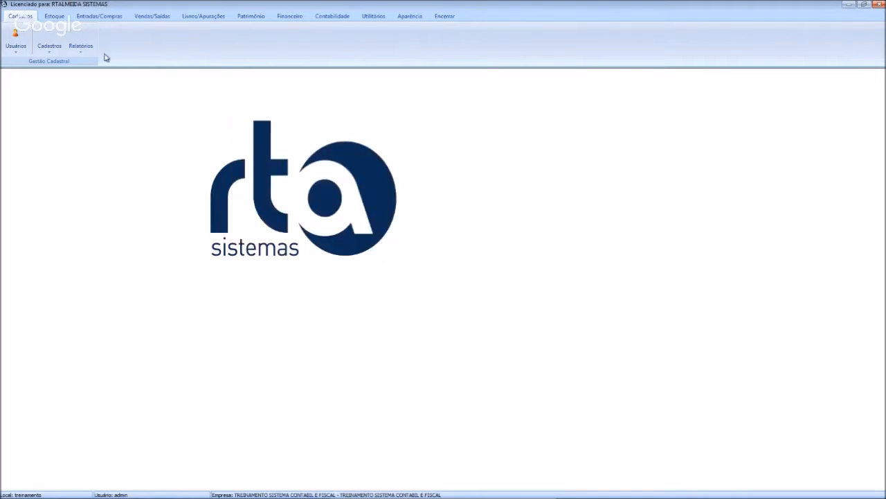
# Step: Look up the accountant with code 1 in the Contadores/Escritórios register, review the record and close it
pyautogui.click(50, 46)
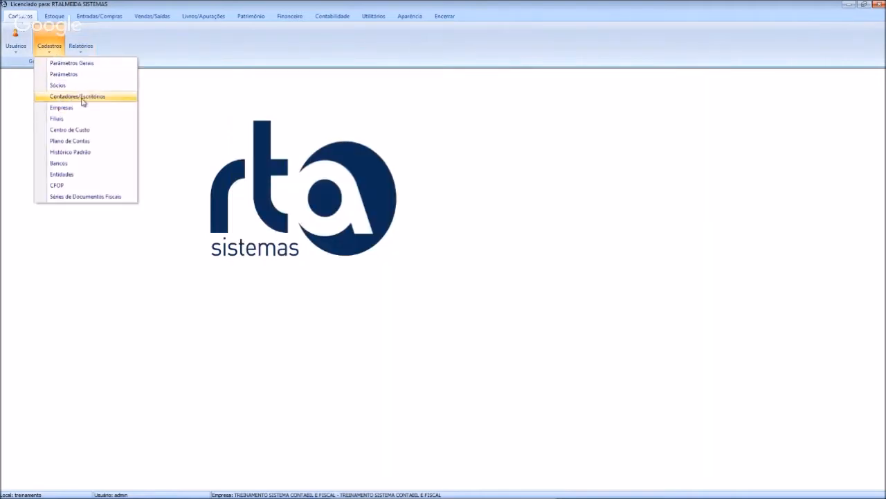
pyautogui.click(80, 97)
pyautogui.write('1')
pyautogui.press('Tab')
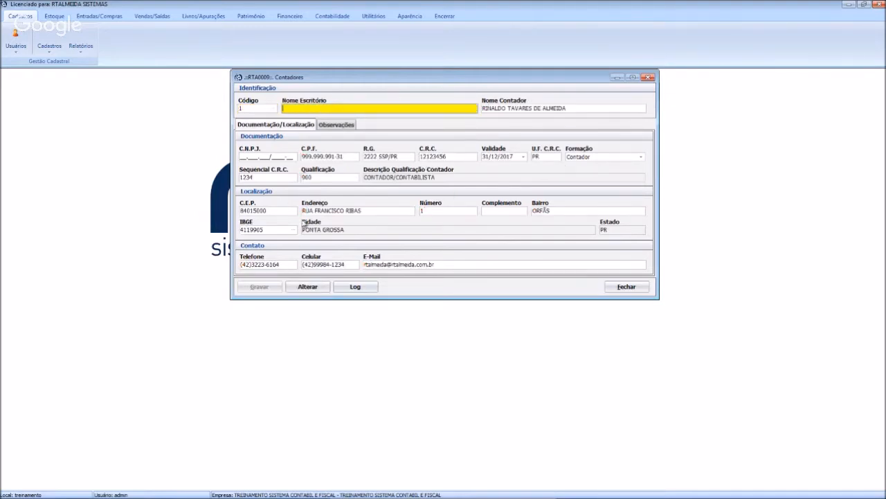
pyautogui.click(627, 286)
# Step: Load the company with code 1 in the Empresas register and review its general data and Responsáveis
pyautogui.click(49, 46)
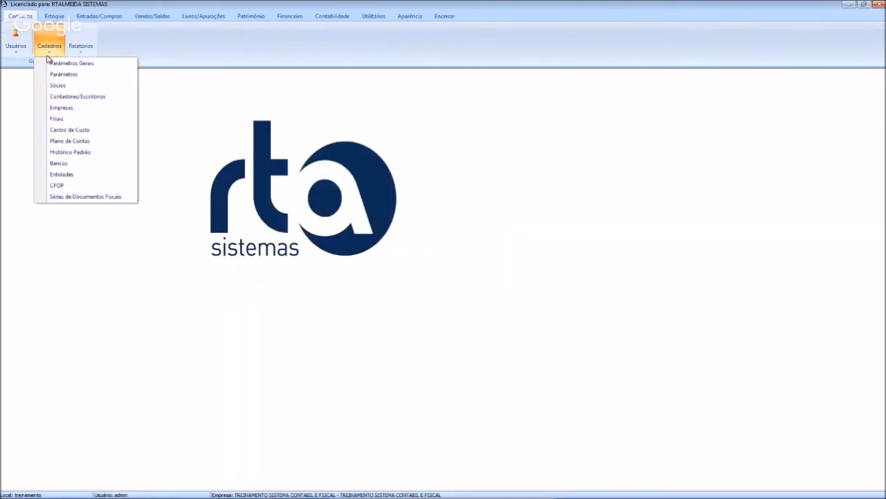
pyautogui.click(70, 109)
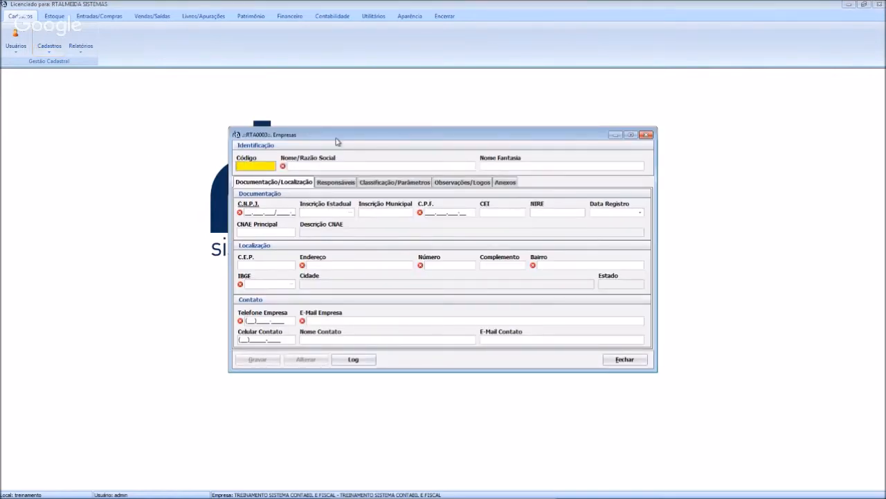
pyautogui.write('1')
pyautogui.press('Tab')
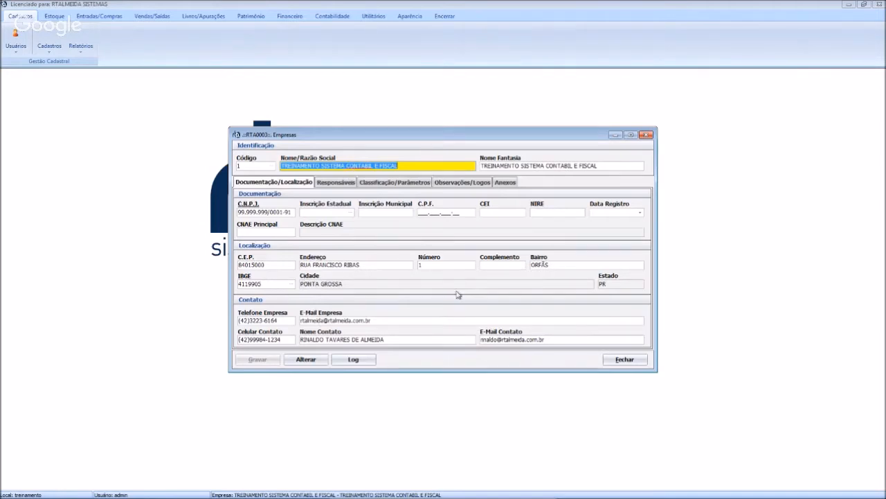
pyautogui.click(335, 183)
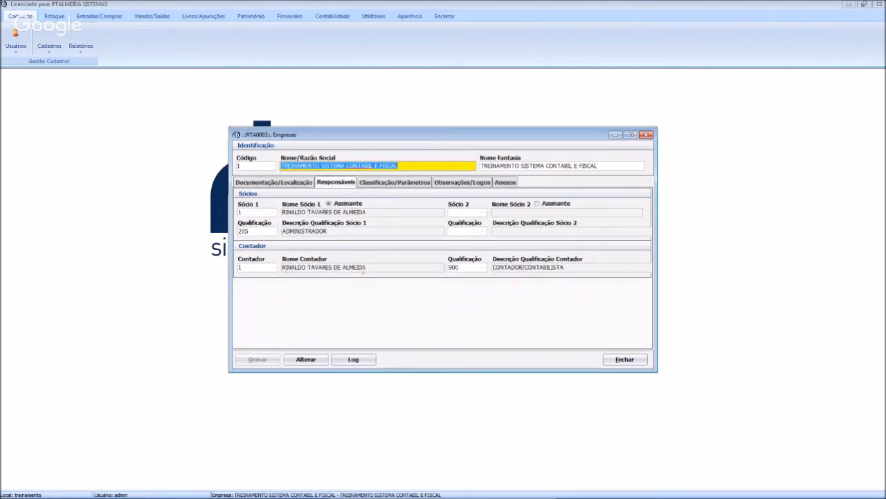
# Step: Review the company's classification choices for Atividade da Empresa, Contribuinte do IPI, Perfil da Empresa and Regime Tributário, keeping 3 - Regime Normal
pyautogui.click(394, 184)
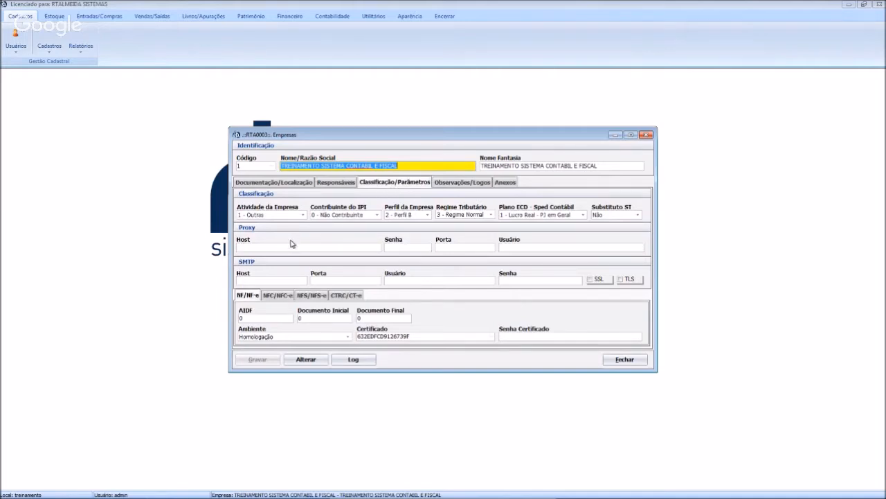
pyautogui.click(289, 215)
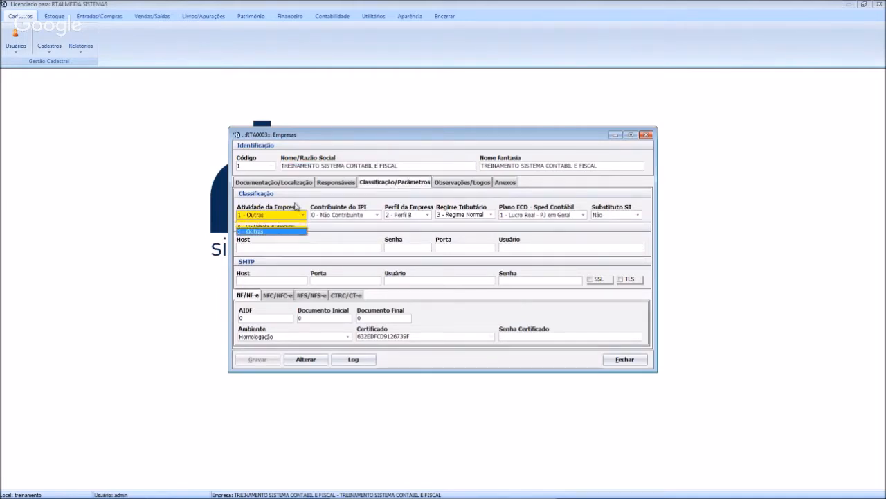
pyautogui.click(297, 214)
pyautogui.click(367, 214)
pyautogui.click(367, 214)
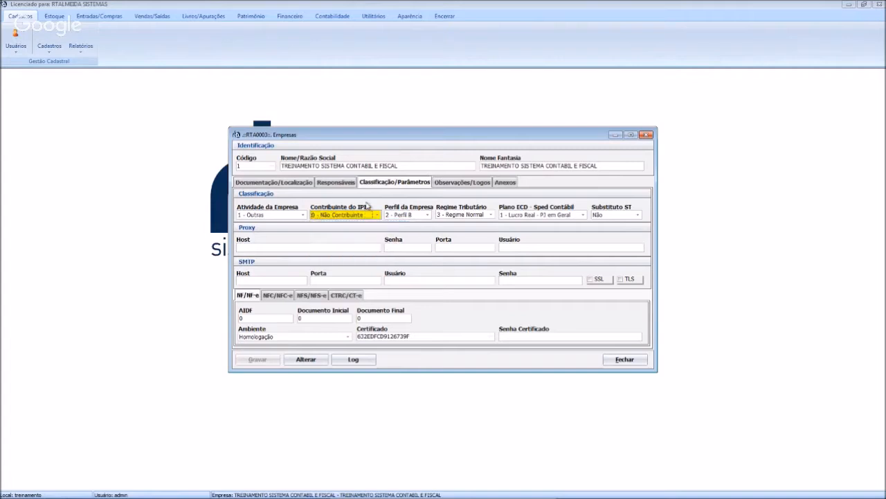
pyautogui.click(414, 216)
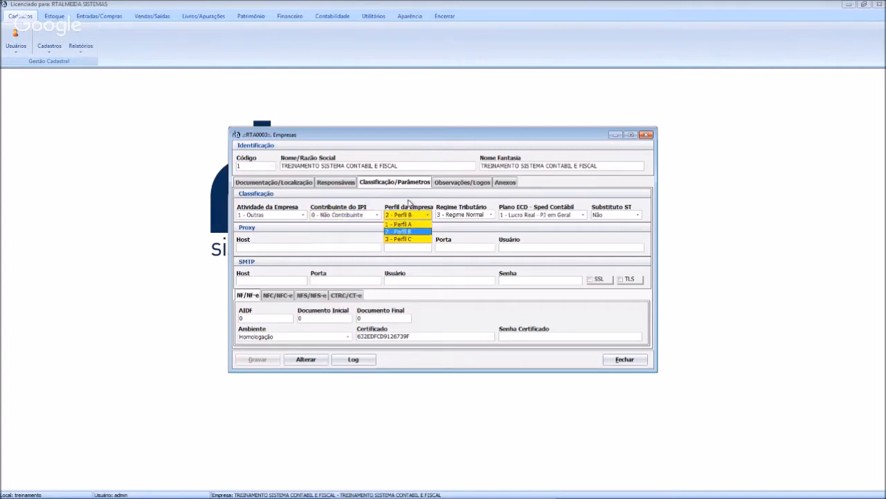
pyautogui.click(412, 205)
pyautogui.click(459, 216)
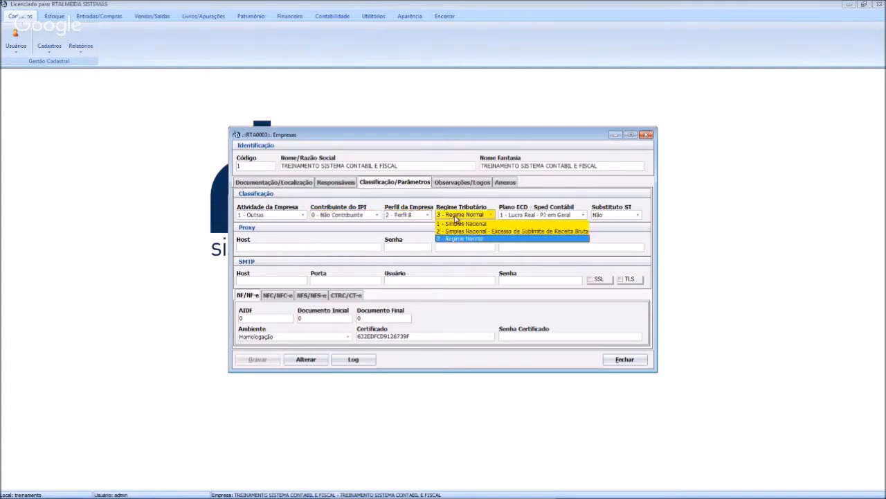
pyautogui.click(464, 238)
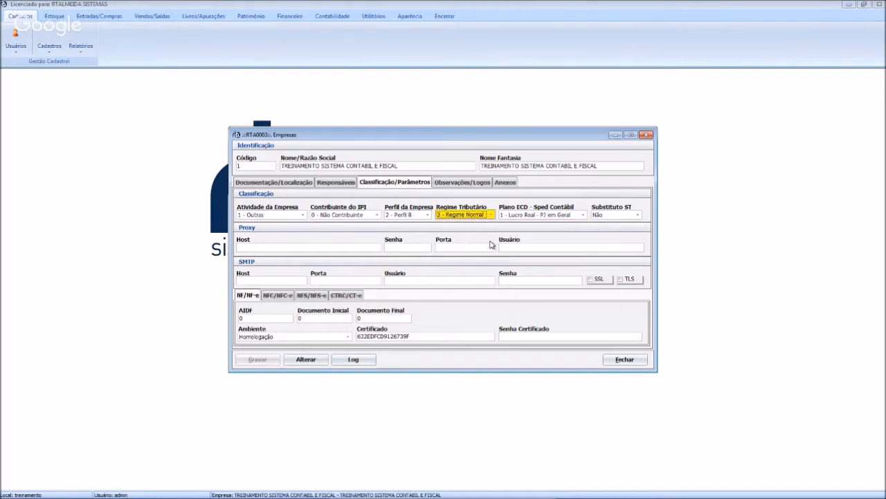
# Step: Review the Plano ECD - Sped Contábil choices in the company's classification, keeping 1 - Lucro Real - PJ em Geral
pyautogui.click(545, 216)
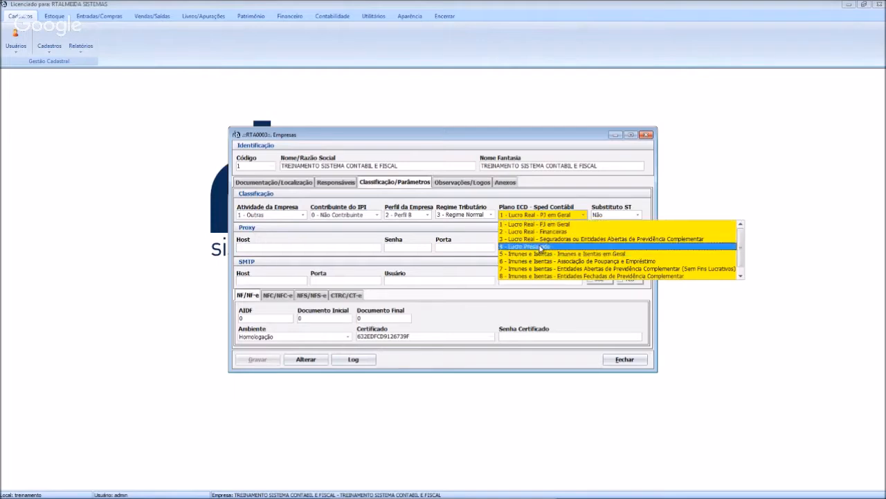
pyautogui.scroll(-1, 554, 255)
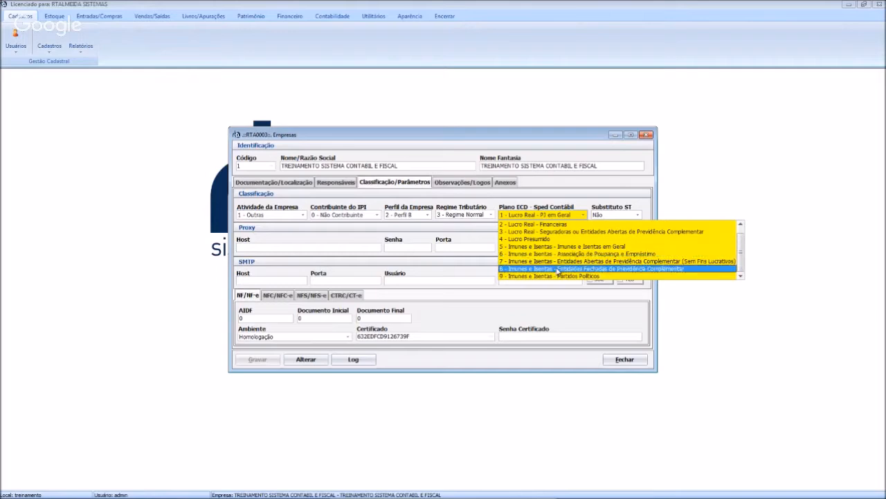
pyautogui.scroll(1, 547, 240)
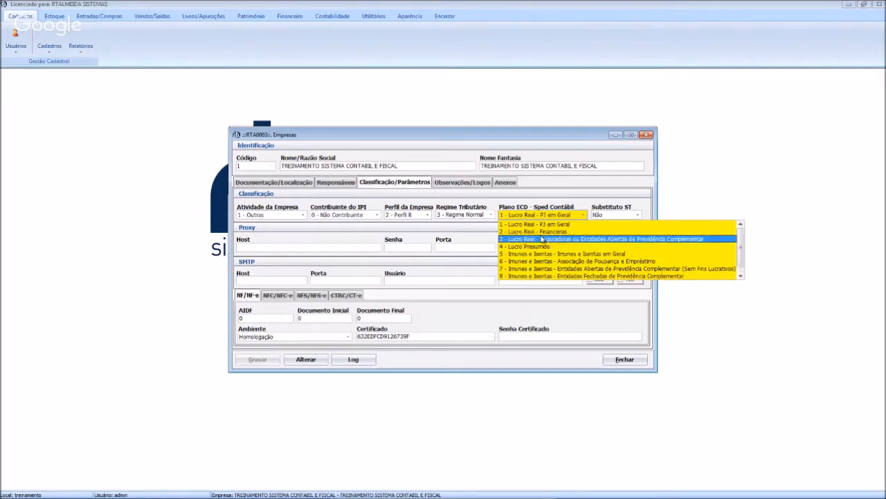
pyautogui.click(551, 225)
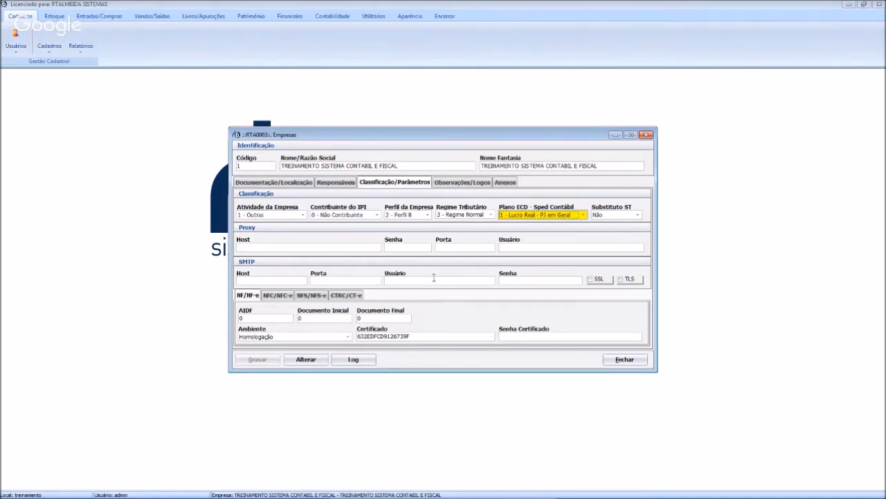
# Step: Review the company's Observações/Logos, Anexos and Documentação/Localização sections and close the Empresas register
pyautogui.click(461, 182)
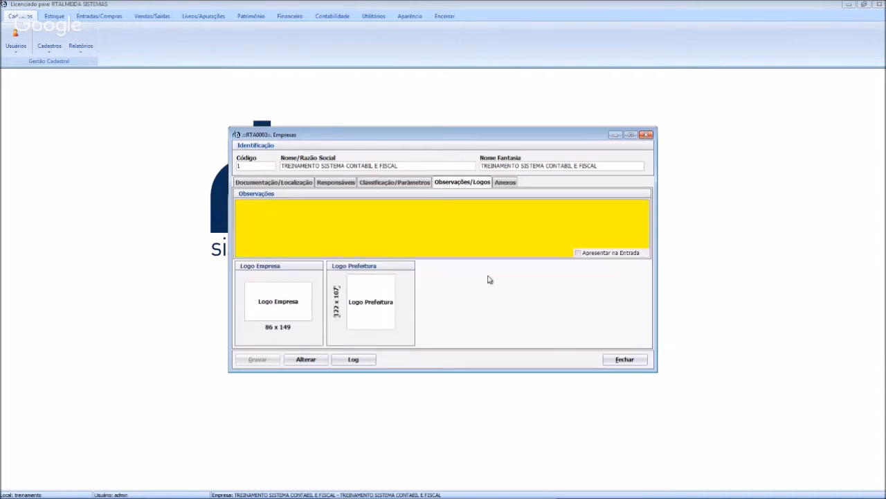
pyautogui.click(506, 182)
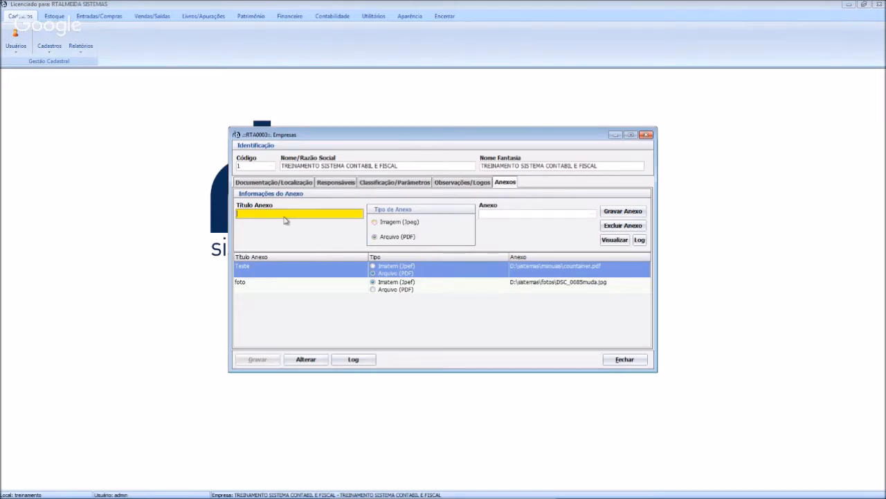
pyautogui.click(261, 183)
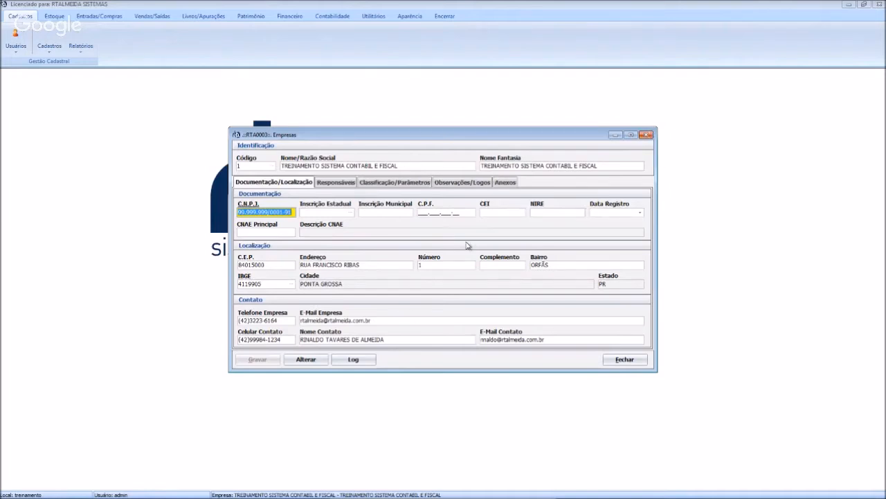
pyautogui.click(646, 134)
# Step: Review the company's branch record in the Filiais register, close it and open the Centro de Custo register
pyautogui.click(50, 47)
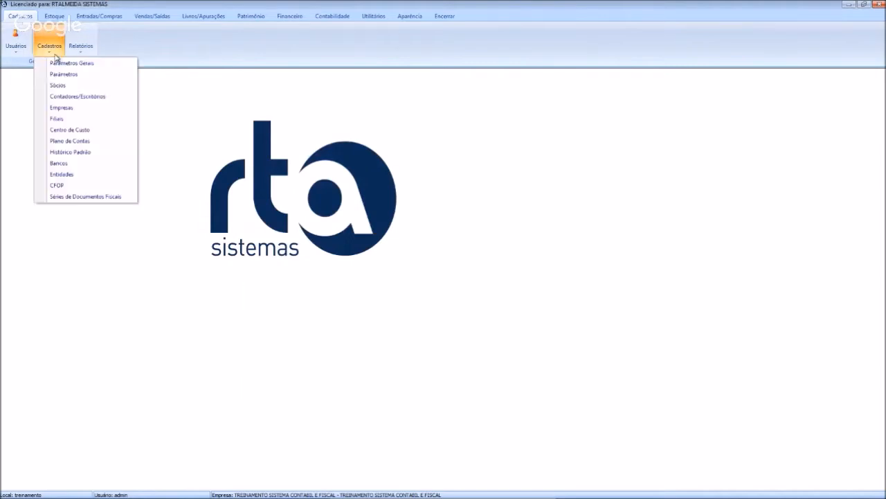
pyautogui.click(69, 119)
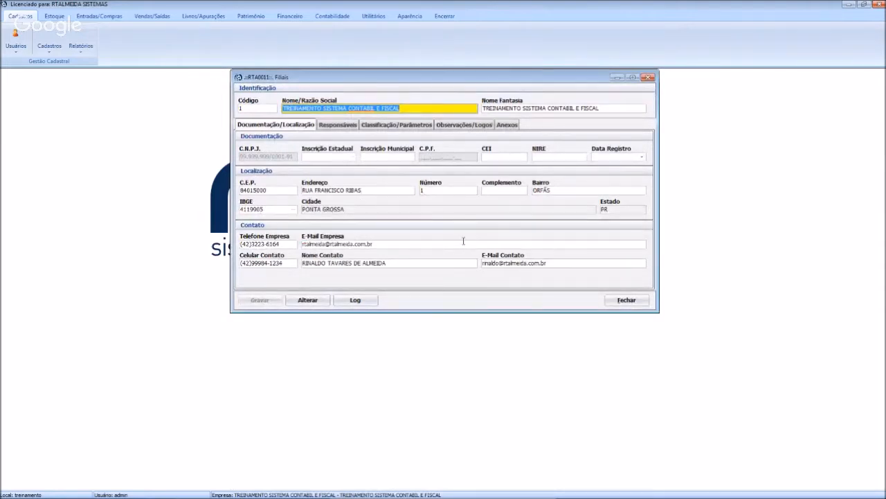
pyautogui.click(54, 54)
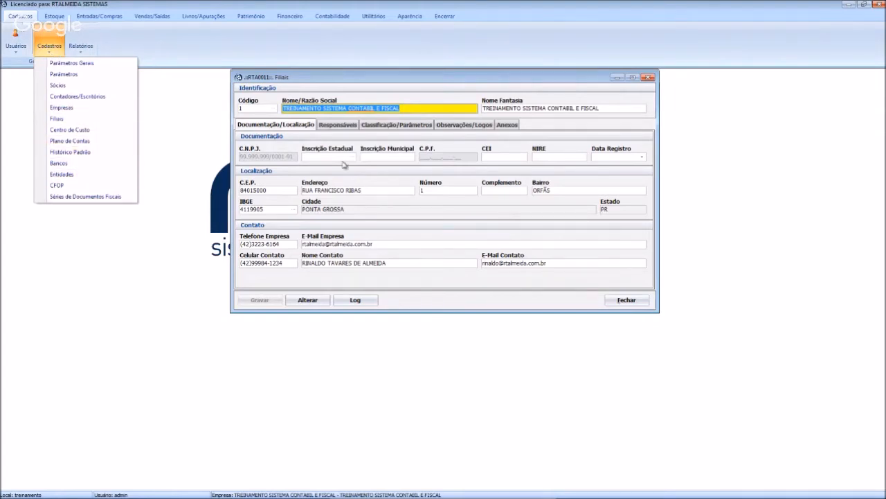
pyautogui.click(625, 300)
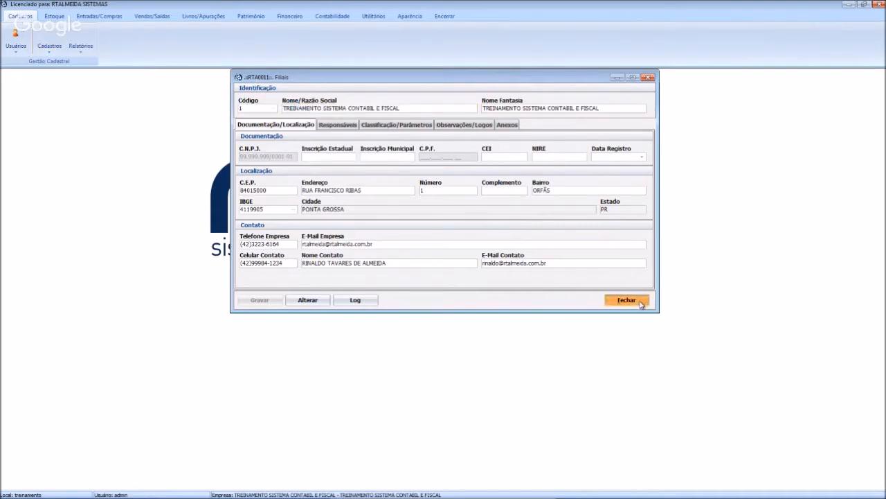
pyautogui.click(48, 53)
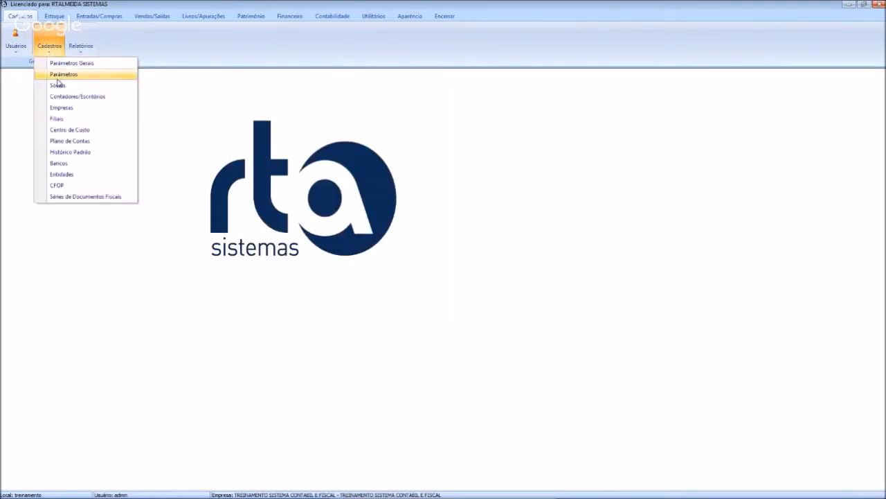
pyautogui.click(79, 131)
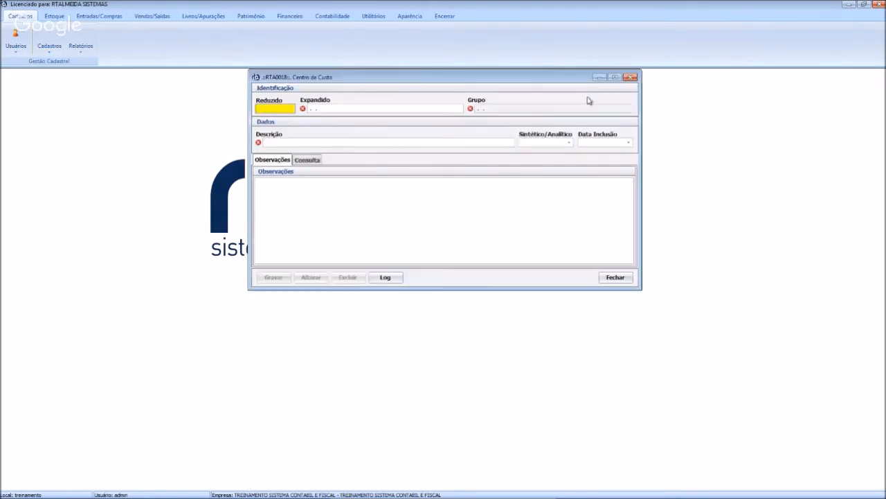
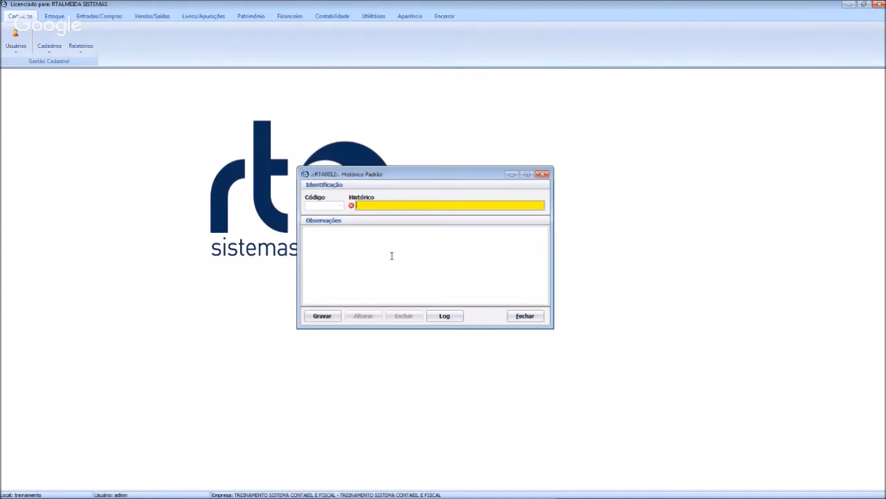
# Step: Look up the Histórico Padrão record with code 1, check its change log and close the register
pyautogui.click(322, 316)
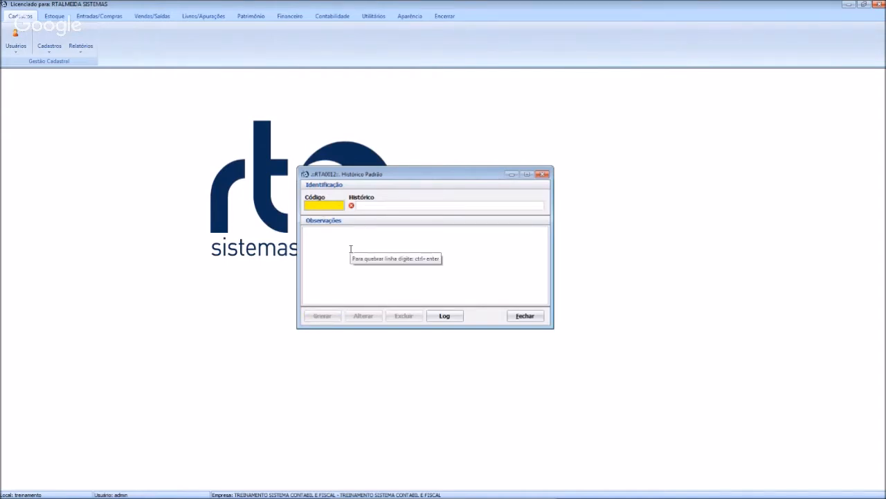
pyautogui.press('F2')
pyautogui.press('Return')
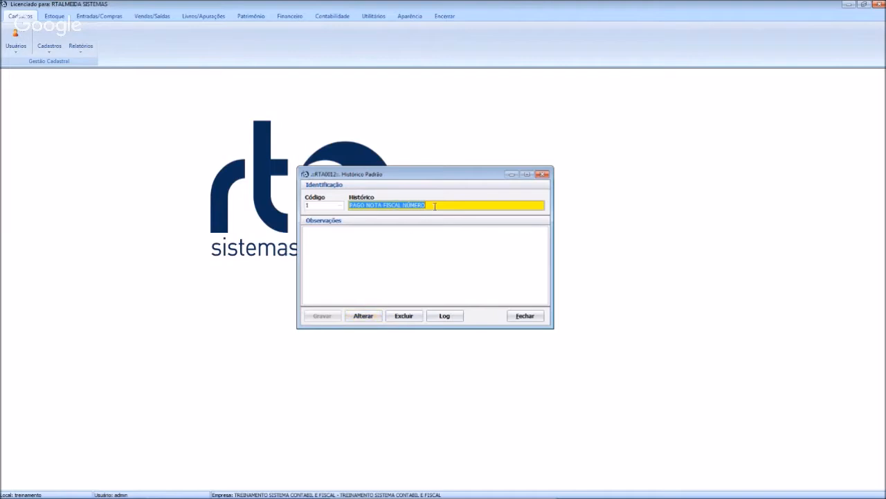
pyautogui.click(444, 316)
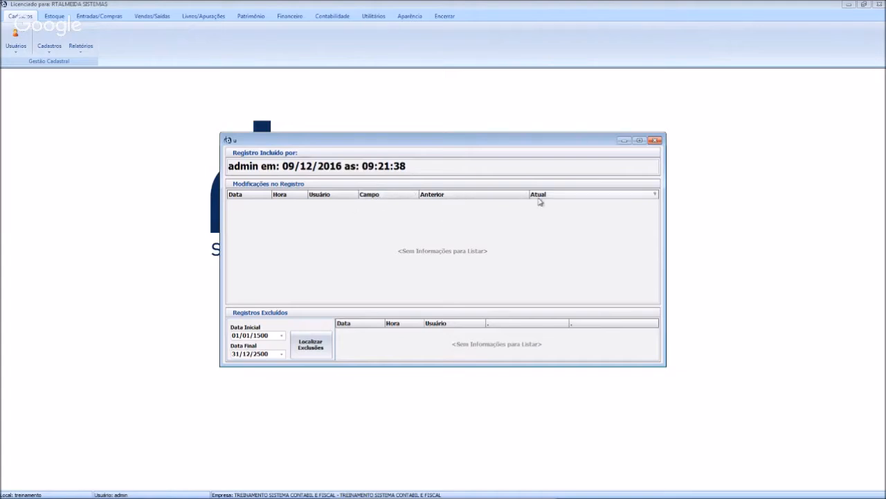
pyautogui.click(655, 141)
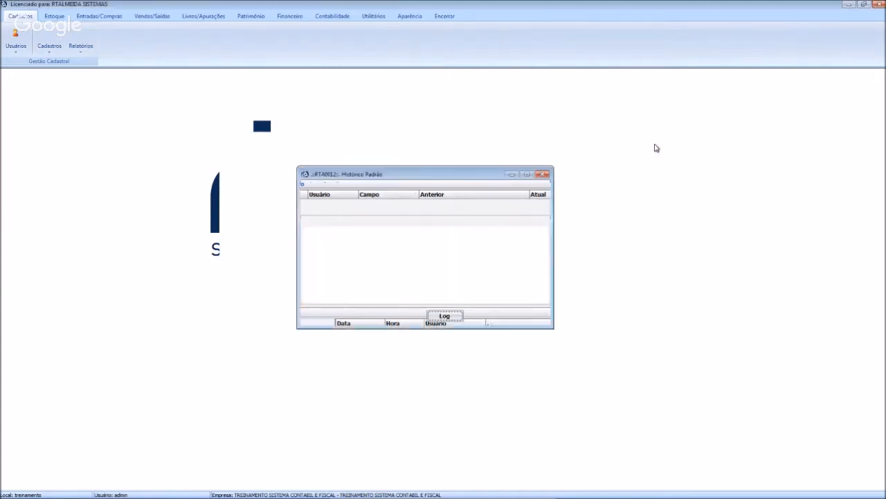
pyautogui.click(544, 175)
# Step: Open the Bancos register, move it to the middle of the workspace to examine its fields and close it
pyautogui.click(49, 45)
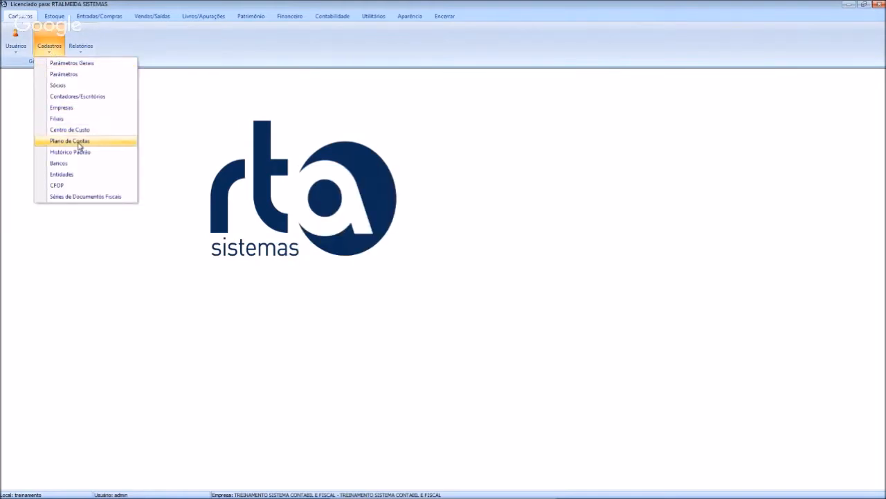
pyautogui.click(79, 163)
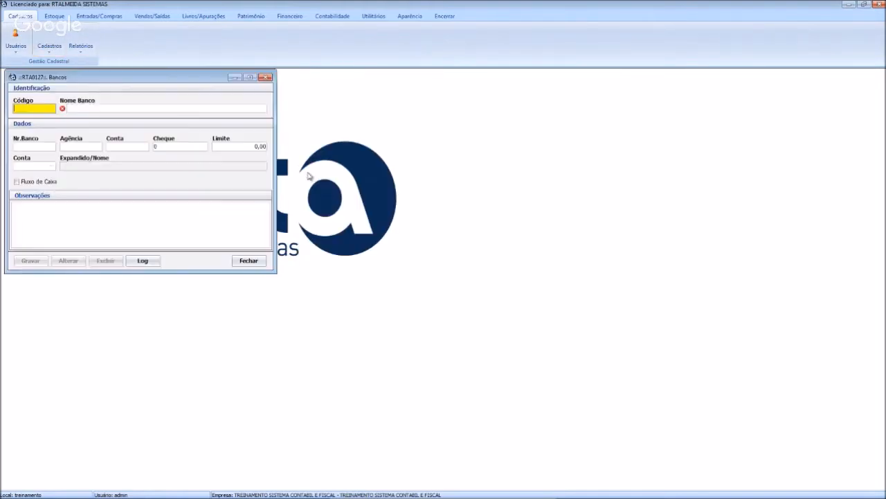
pyautogui.moveTo(157, 79); pyautogui.dragTo(406, 147)
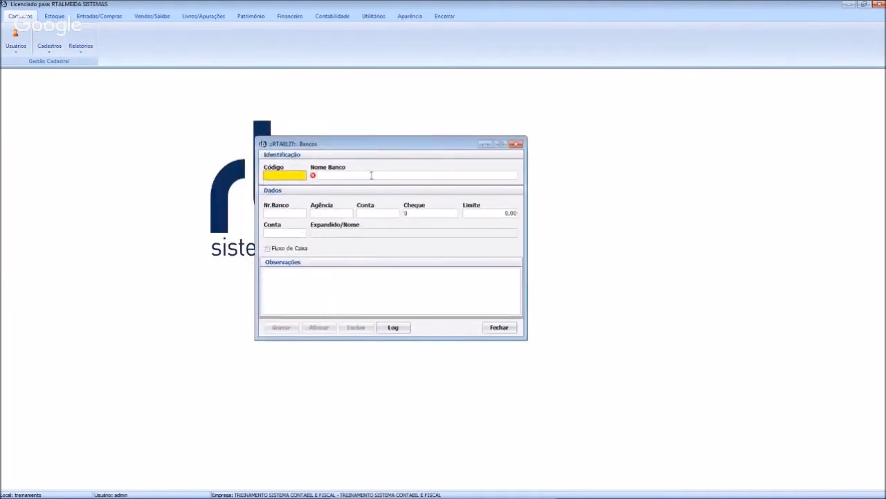
pyautogui.click(521, 145)
# Step: Look up the entity with code 1 in the Entidades register, review its Contabilização and Documentação/Localização data and close it
pyautogui.click(49, 45)
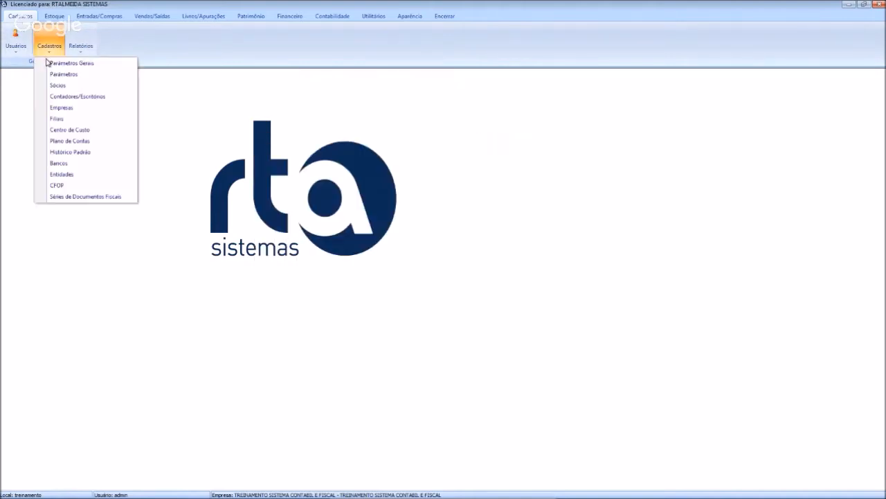
pyautogui.click(73, 174)
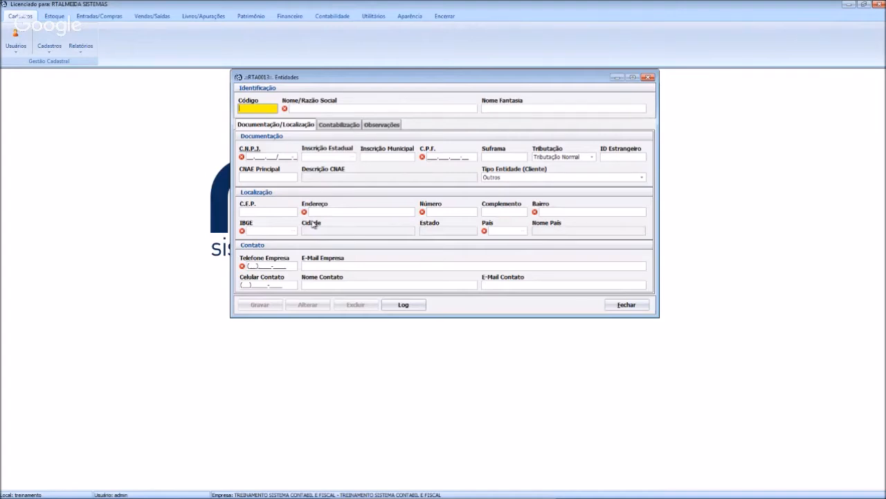
pyautogui.write('1')
pyautogui.press('Return')
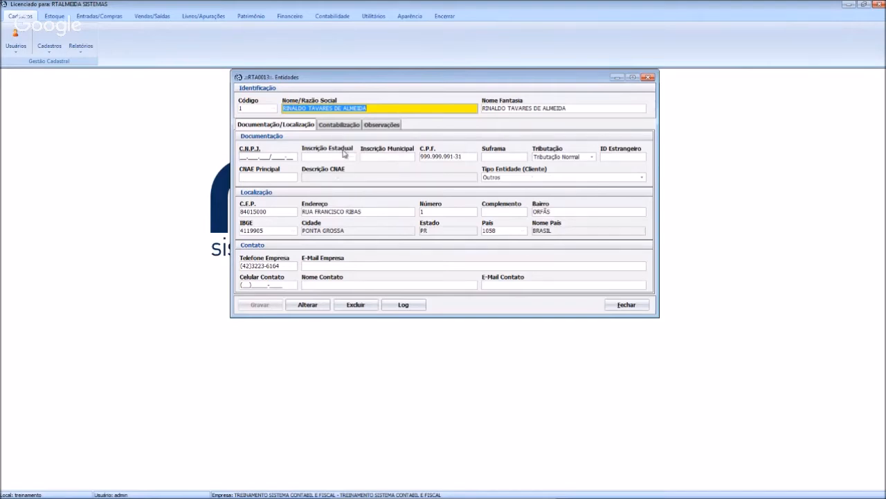
pyautogui.click(340, 127)
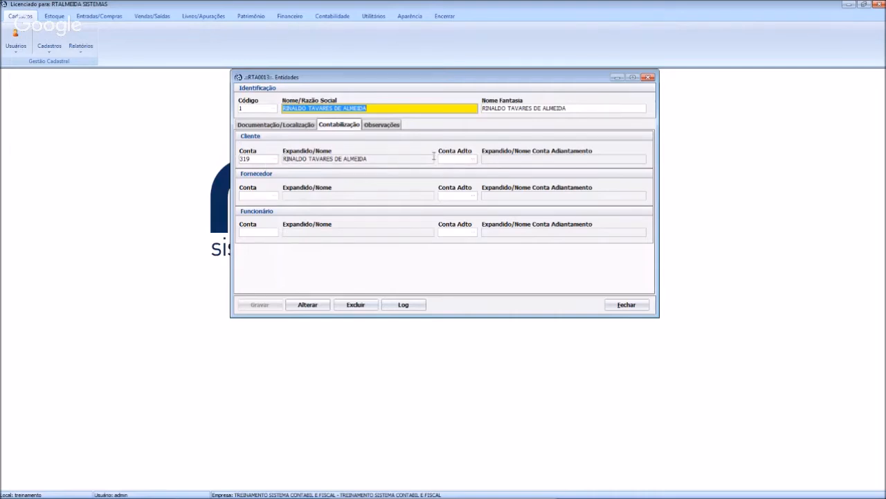
pyautogui.click(275, 127)
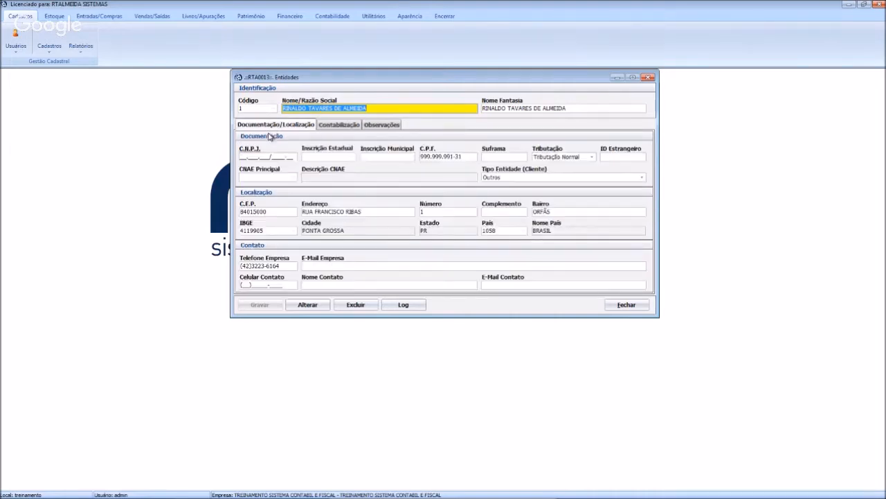
pyautogui.click(626, 304)
# Step: Open the CFOP register, reposition its window lower and load the record with code 1
pyautogui.click(46, 52)
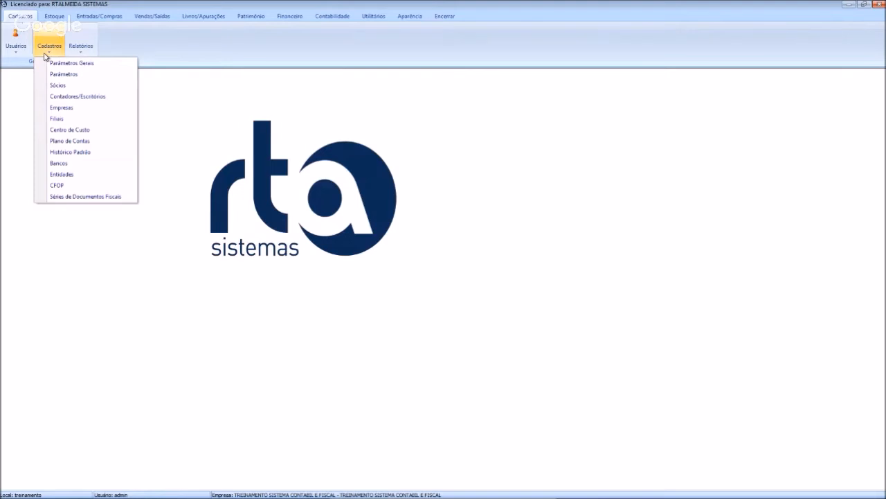
pyautogui.click(72, 186)
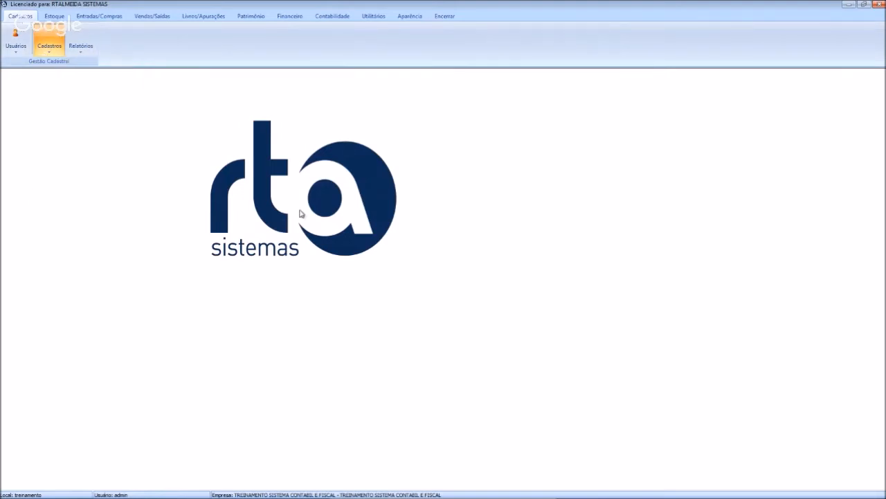
pyautogui.moveTo(396, 81); pyautogui.dragTo(386, 120)
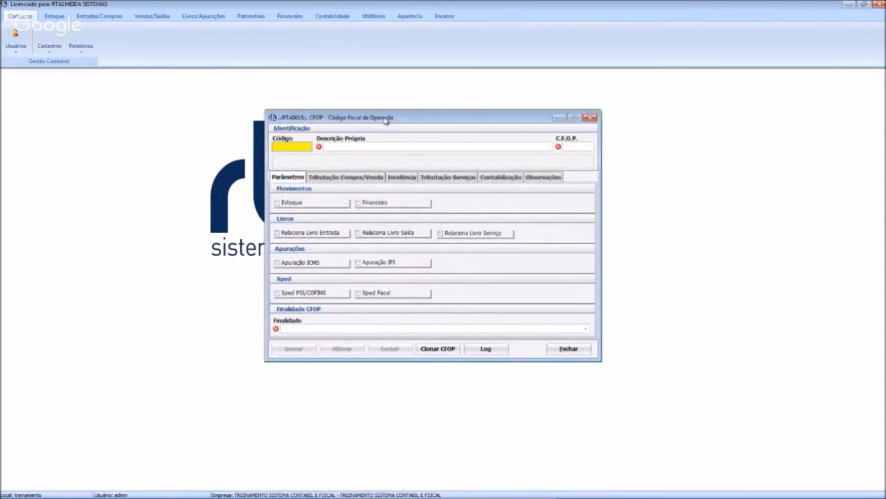
pyautogui.write('1')
pyautogui.press('Return')
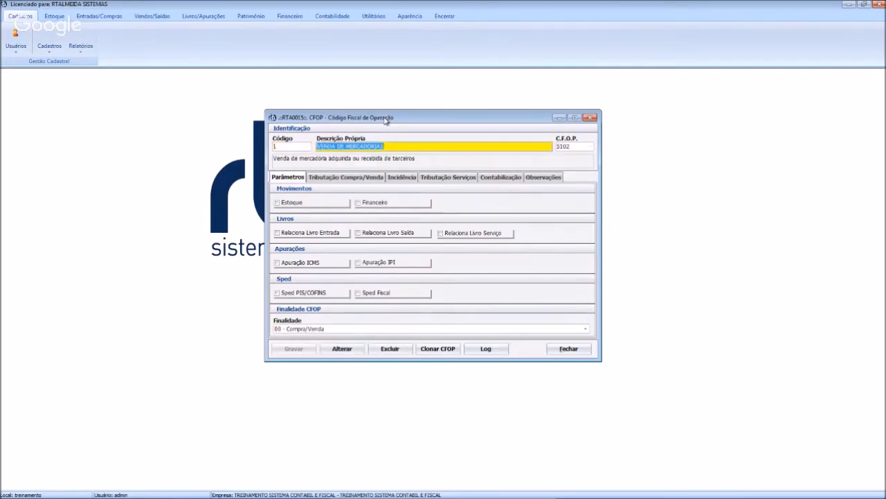
# Step: Clear the loaded CFOP record and load the one with code 2 to examine its Parâmetros
pyautogui.press('Escape')
pyautogui.write('2')
pyautogui.press('Return')
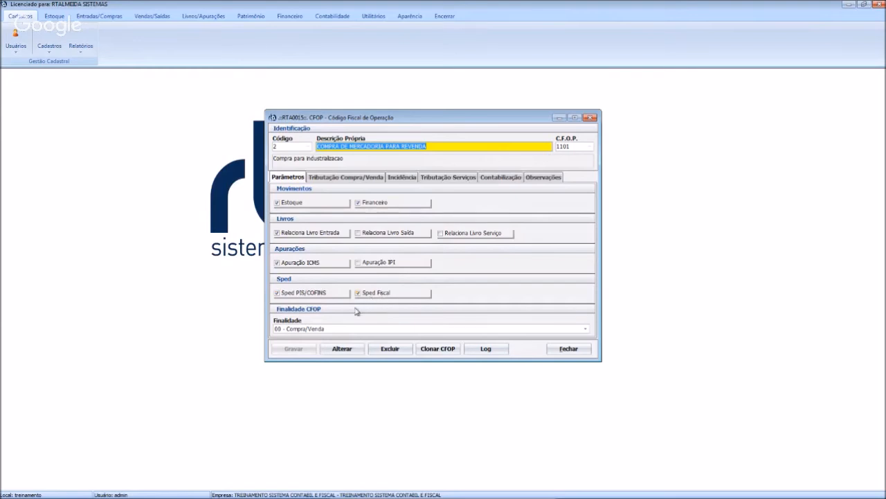
# Step: Review the Finalidade choices of CFOP record 2, keeping 00 - Compra/Venda, and examine its Tributação Compra/Venda settings
pyautogui.click(300, 330)
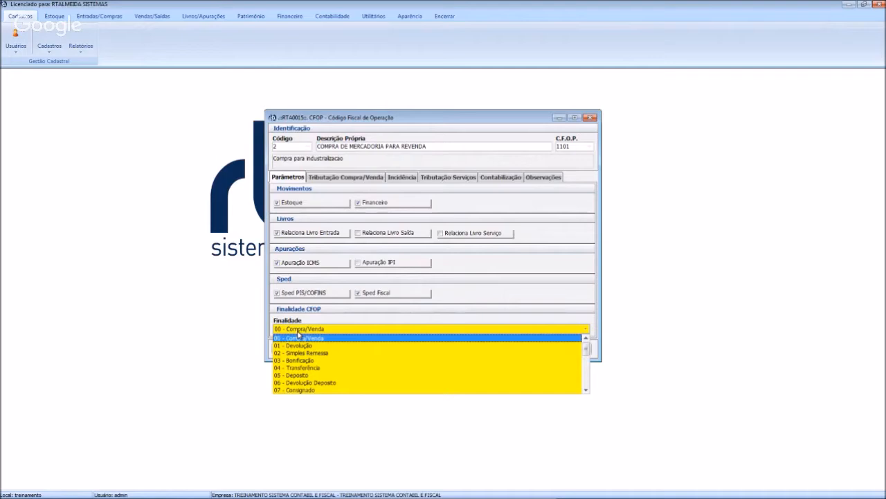
pyautogui.click(333, 339)
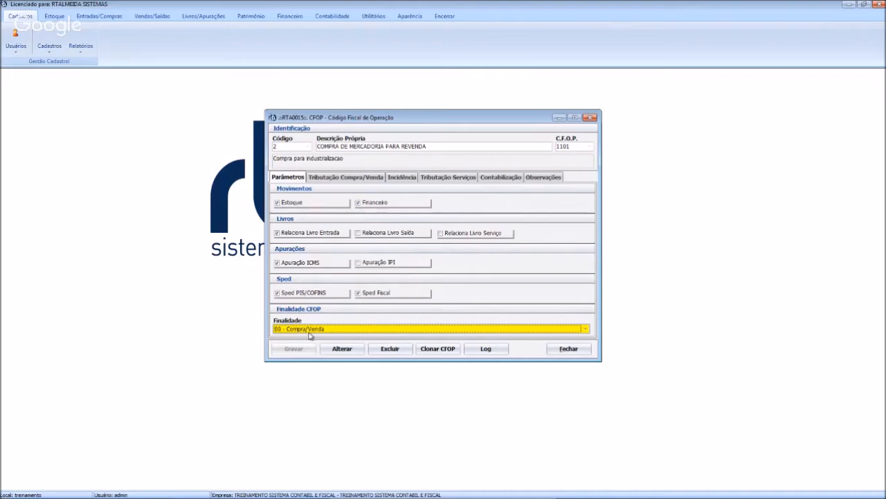
pyautogui.click(343, 178)
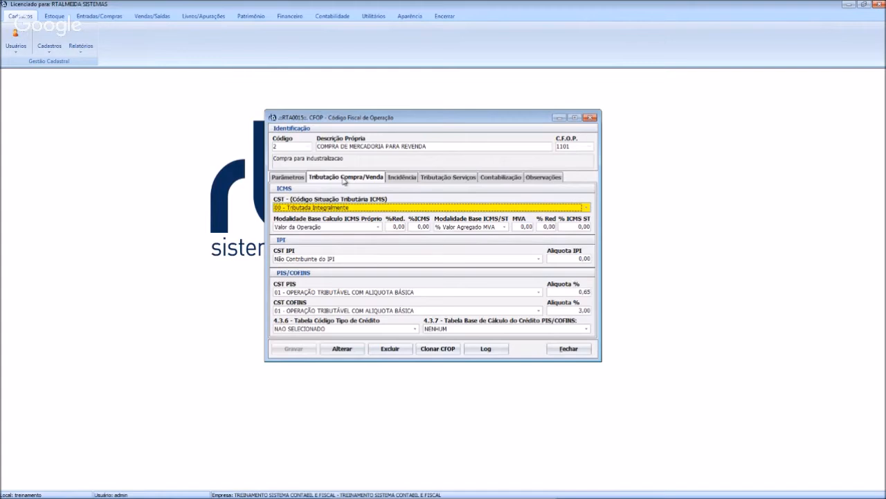
pyautogui.moveTo(418, 121)
pyautogui.mouseDown()
pyautogui.moveTo(413, 115)
pyautogui.moveTo(425, 115)
pyautogui.mouseUp()
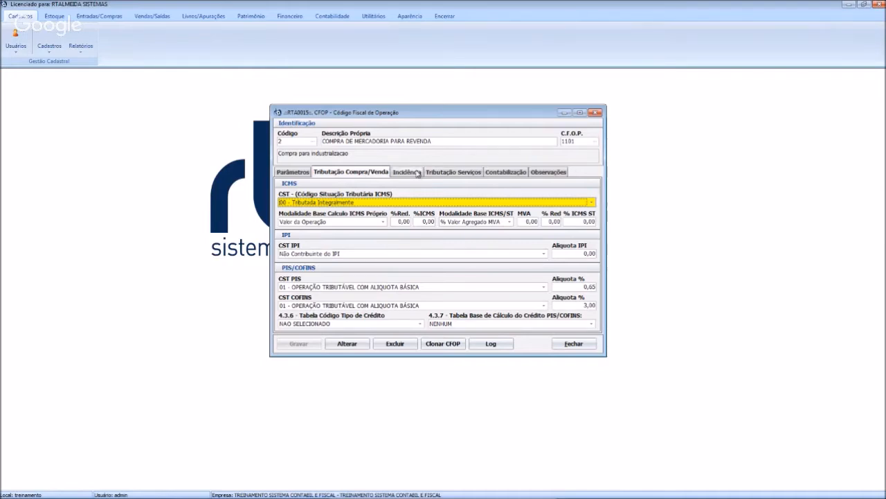
# Step: Examine the Incidência settings of CFOP record 2, trying the Não Tributada ICMS and Não Tributada PIS/COFINS indications
pyautogui.click(415, 173)
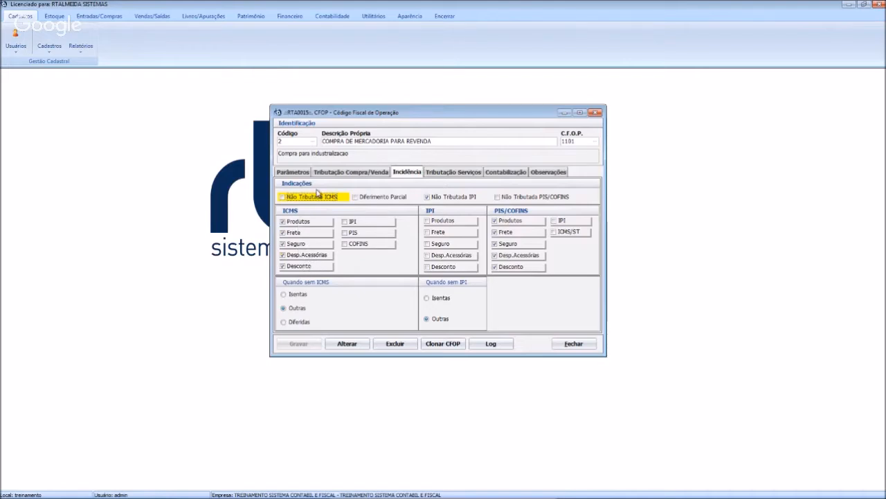
pyautogui.click(288, 198)
pyautogui.click(287, 199)
pyautogui.click(522, 200)
pyautogui.click(294, 199)
pyautogui.click(538, 199)
pyautogui.click(308, 197)
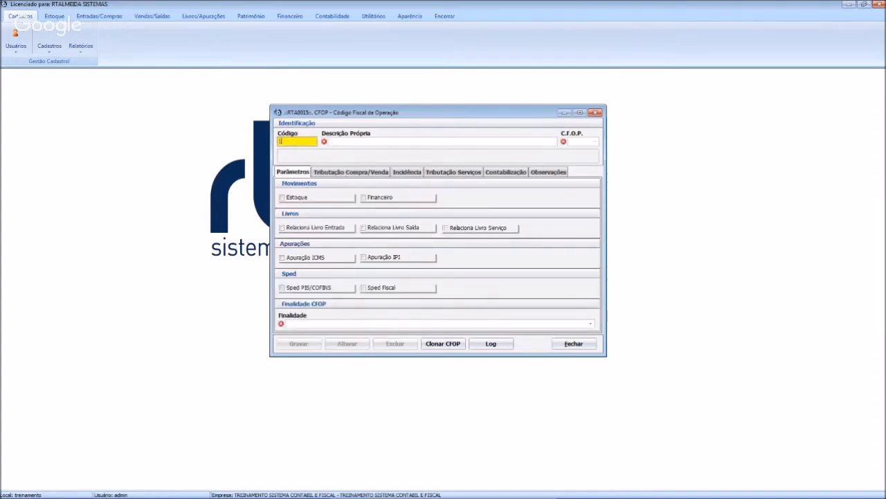
# Step: Load CFOP record 1 and mark ICMS incidence on Produtos, Frete, Seguro, Desp.Acessórias and Desconto
pyautogui.press('Return')
pyautogui.click(406, 171)
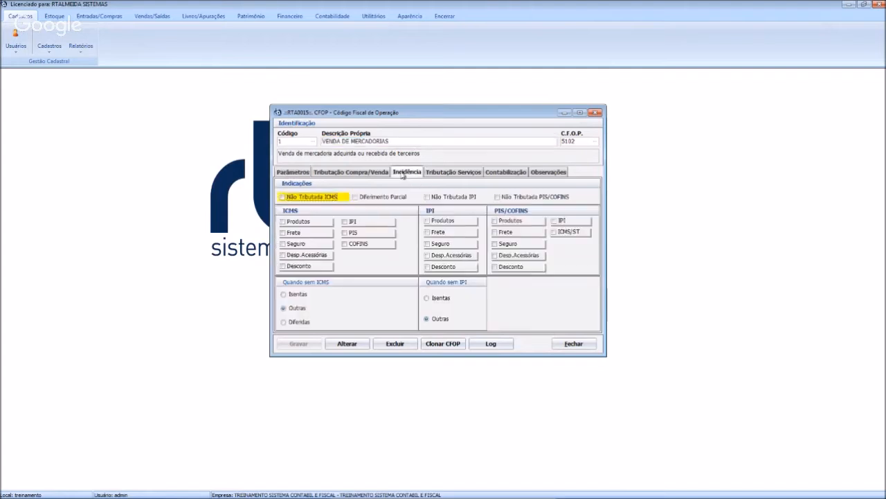
pyautogui.click(282, 221)
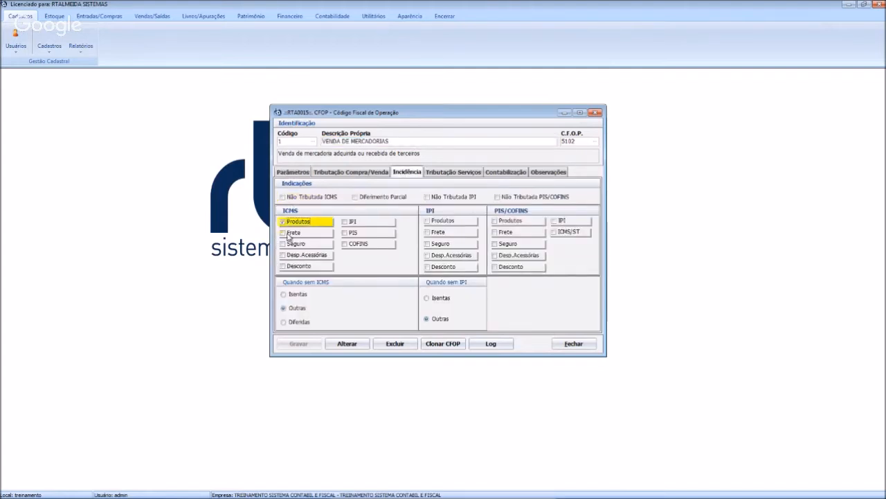
pyautogui.click(283, 233)
pyautogui.click(282, 244)
pyautogui.click(283, 255)
pyautogui.click(282, 266)
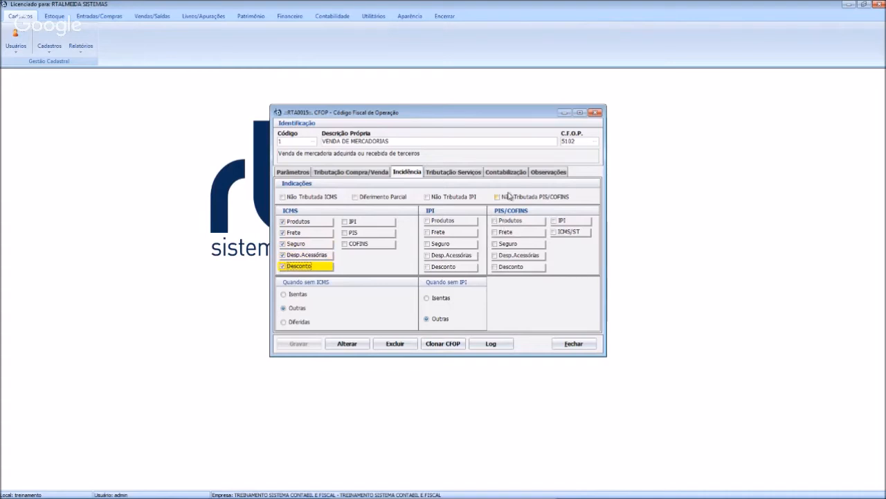
# Step: Mark Não Tributada IPI with IPI on Produtos, and Não Tributada PIS/COFINS with Produtos, Frete, Seguro, Desp.Acessórias and Desconto
pyautogui.click(451, 198)
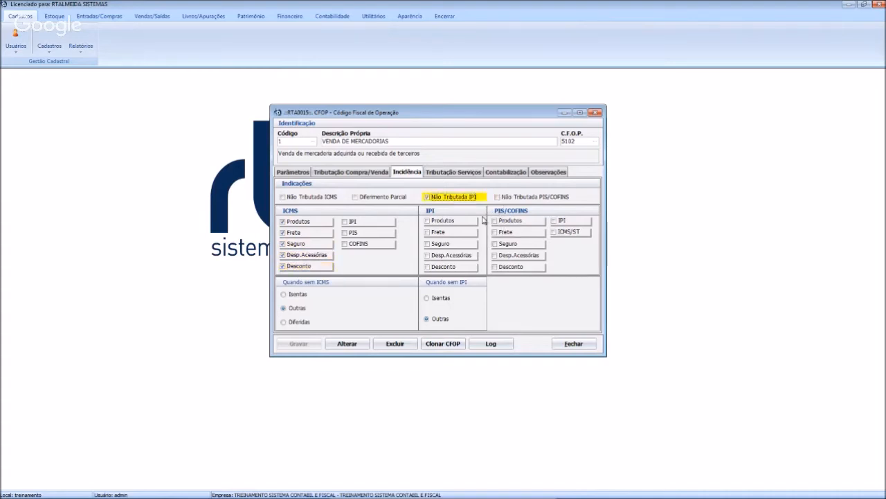
pyautogui.click(463, 223)
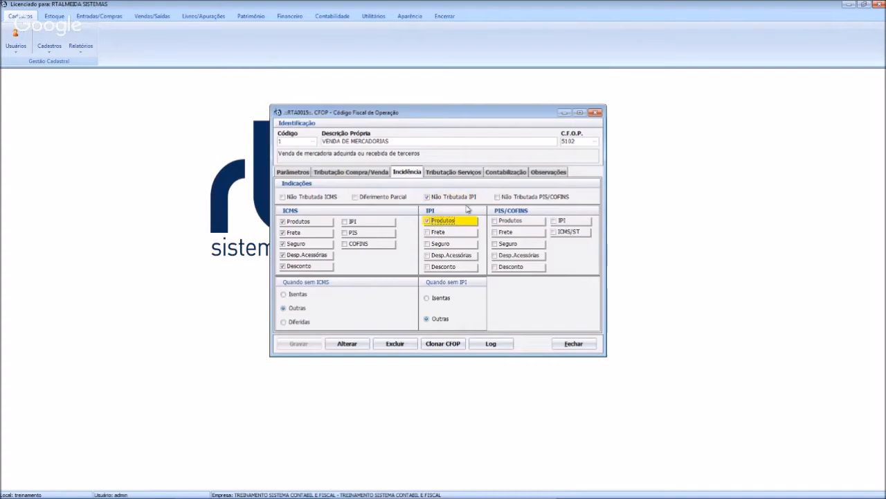
pyautogui.click(507, 197)
pyautogui.click(496, 220)
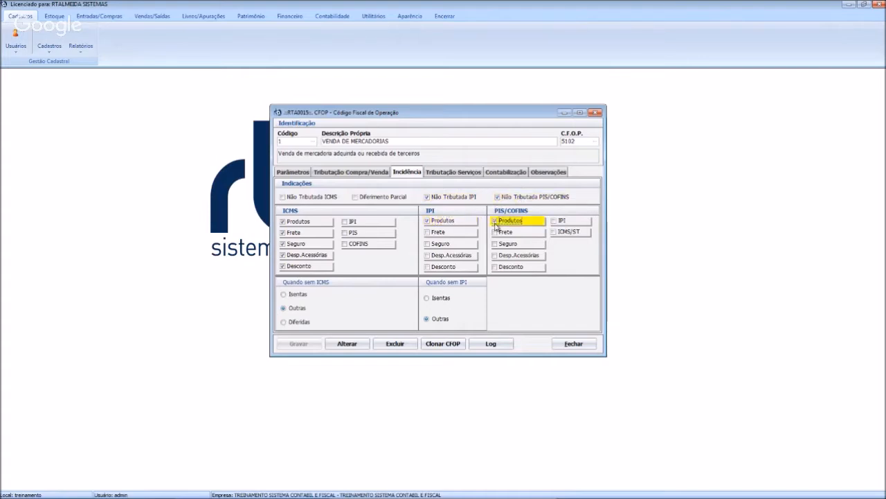
pyautogui.click(495, 233)
pyautogui.click(495, 244)
pyautogui.click(496, 255)
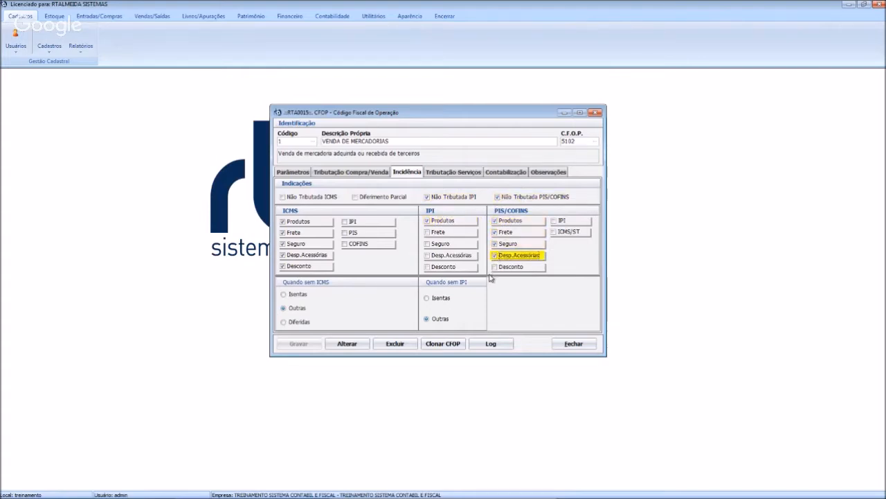
pyautogui.click(496, 266)
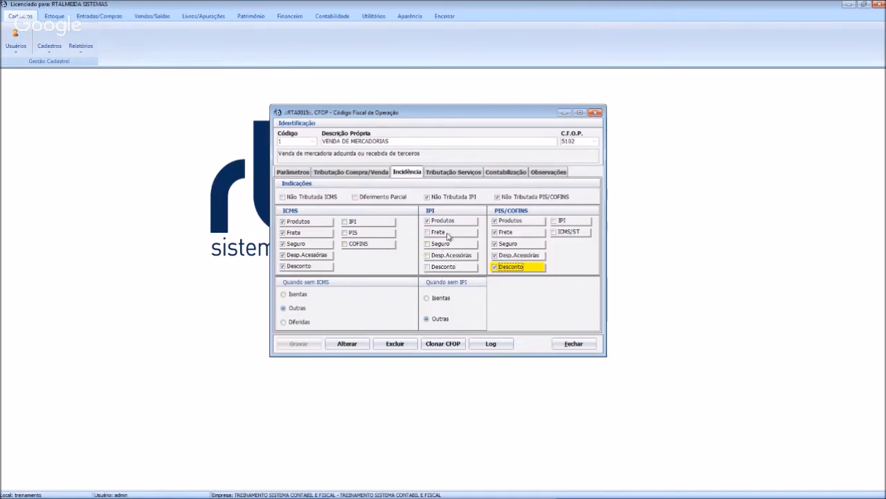
# Step: Examine CFOP record 1's Tributação Serviços and its Contas I accounting fields, resolving the name of the Total da Nota credit account
pyautogui.click(454, 173)
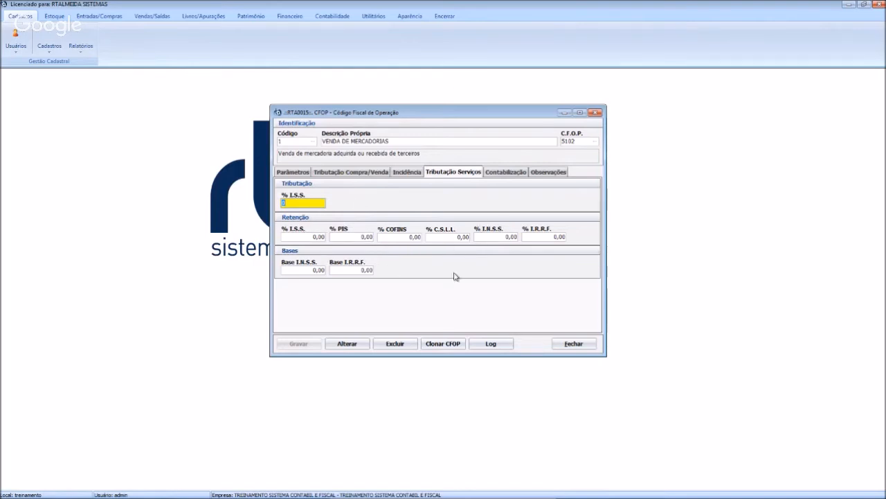
pyautogui.click(515, 173)
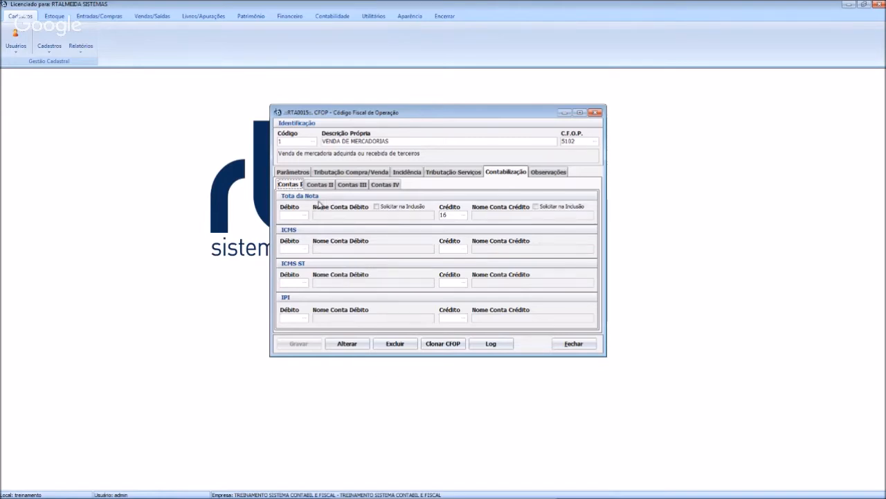
pyautogui.click(288, 216)
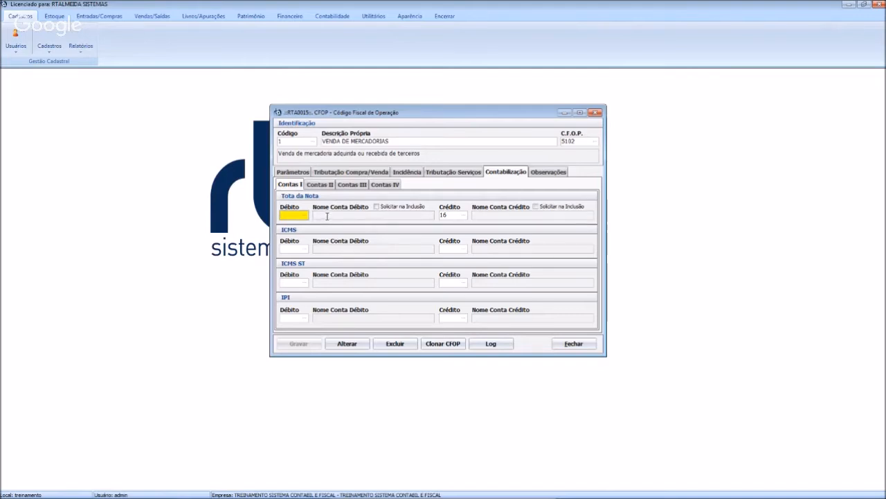
pyautogui.click(450, 215)
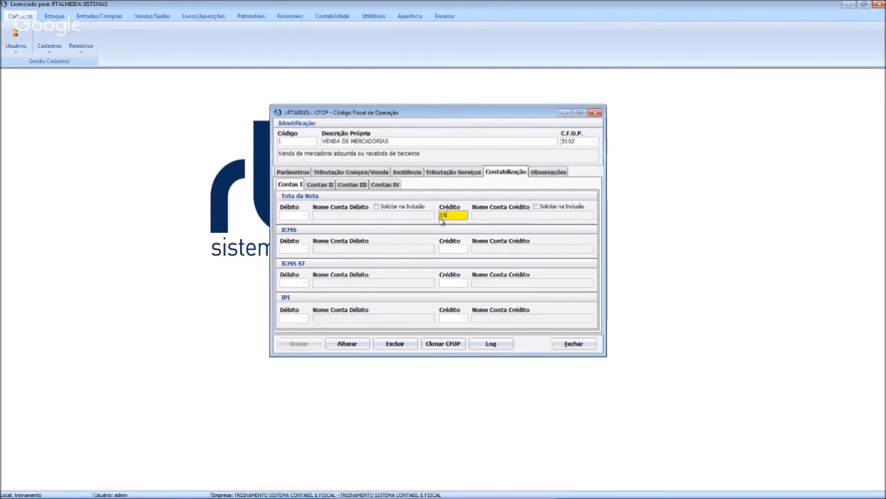
pyautogui.press('Tab')
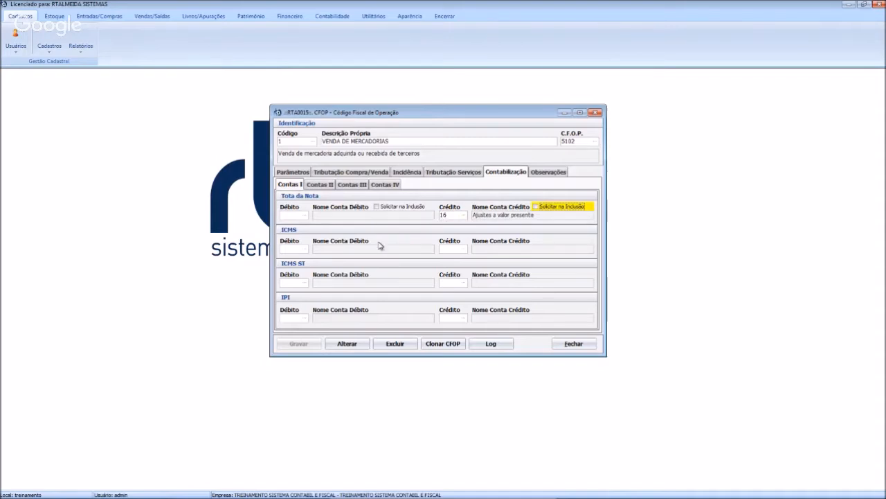
pyautogui.click(294, 249)
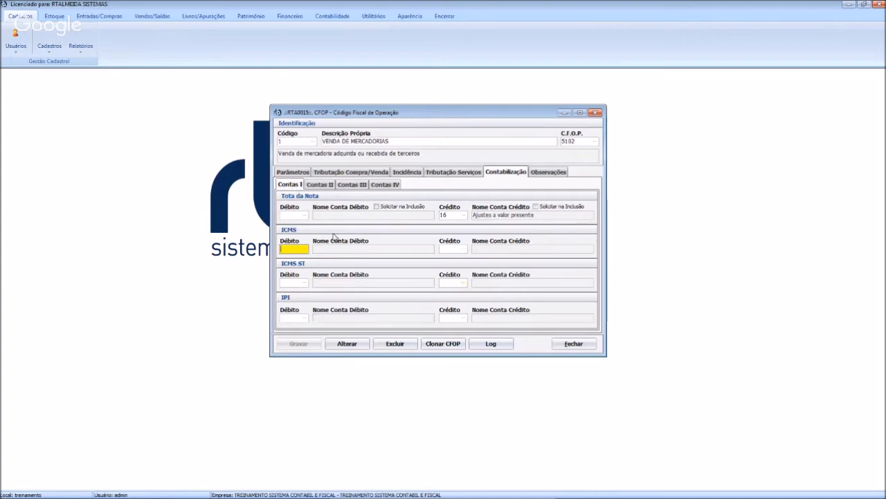
# Step: Review the Contas II, III and IV accounting fields of CFOP record 1 and return to the ICMS debit account in Contas I
pyautogui.click(321, 184)
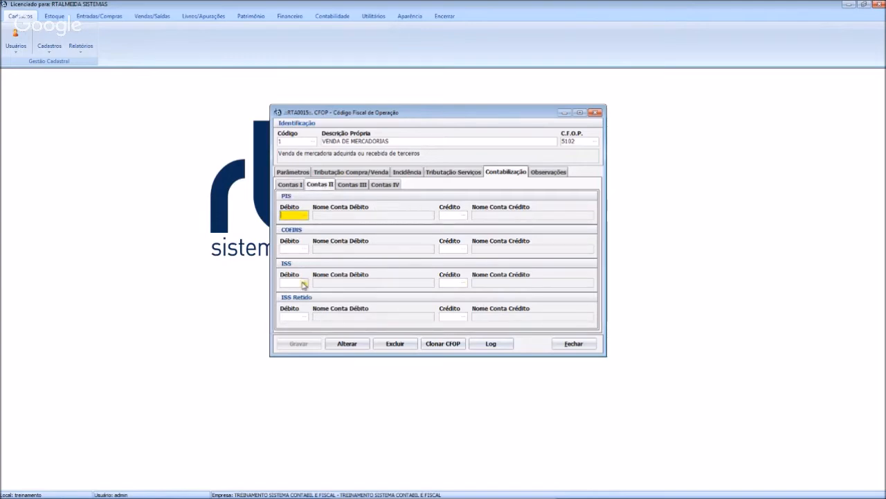
pyautogui.click(352, 185)
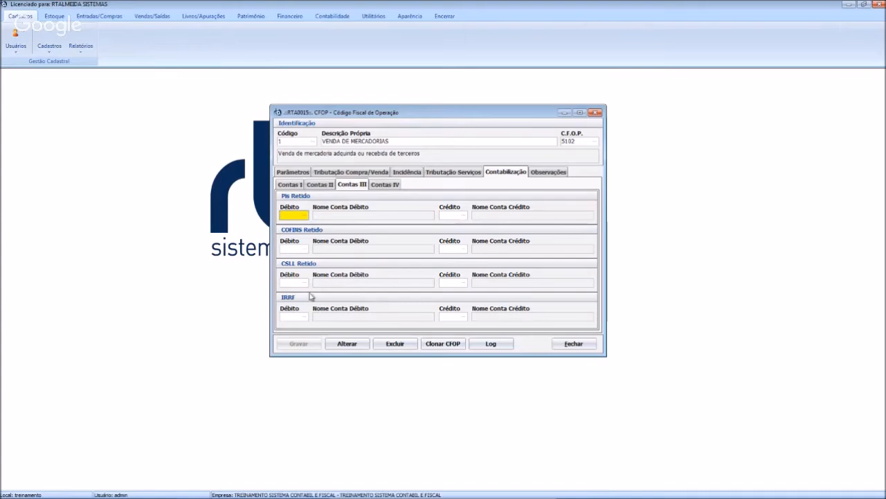
pyautogui.click(385, 185)
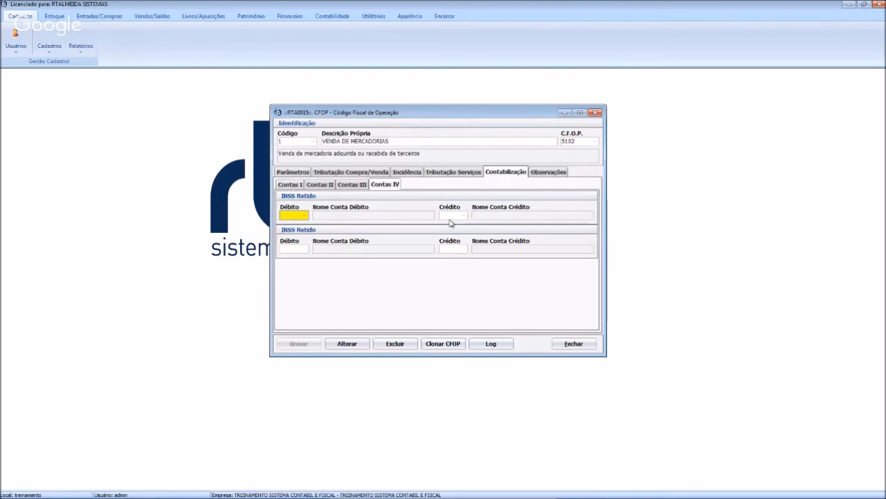
pyautogui.click(289, 184)
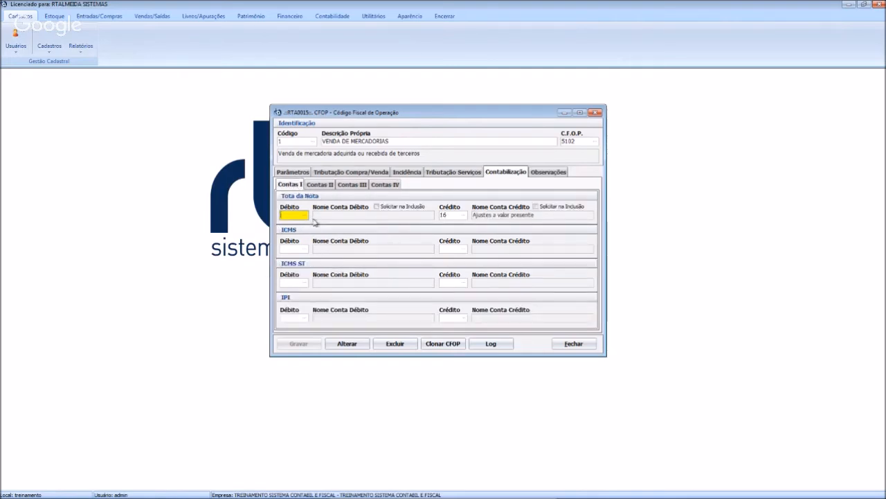
pyautogui.click(290, 249)
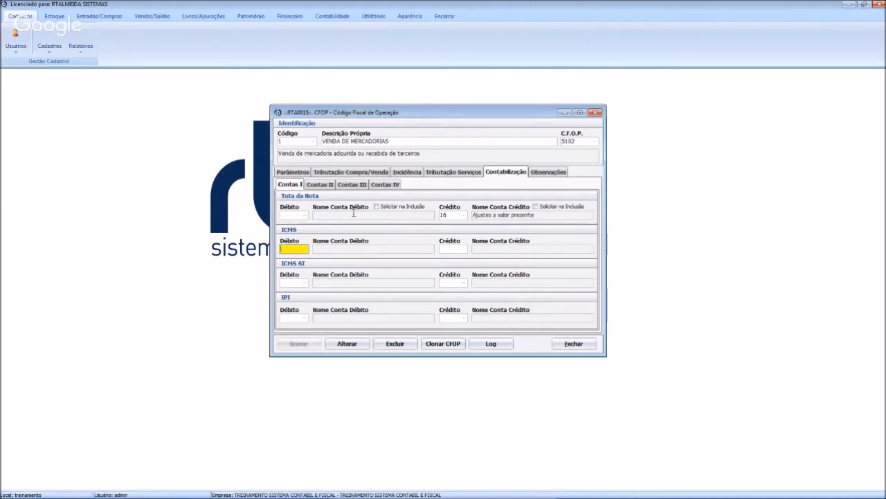
# Step: Recheck CFOP record 1's Parâmetros, Tributação Compra/Venda, Tributação Serviços and Contabilização, and close the register without saving
pyautogui.click(291, 172)
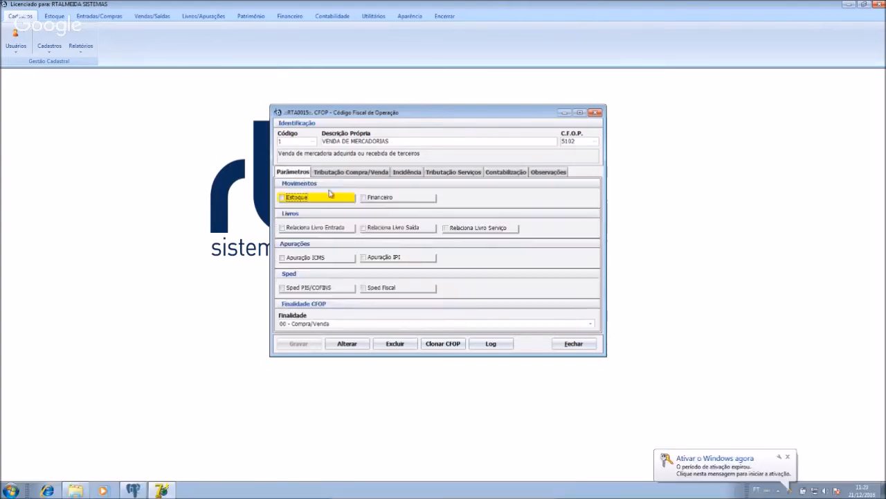
pyautogui.click(338, 173)
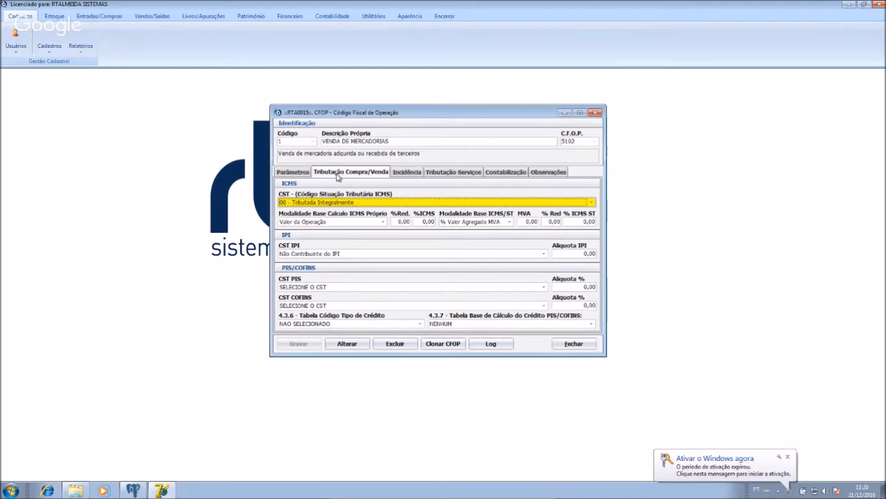
pyautogui.click(454, 172)
pyautogui.click(511, 175)
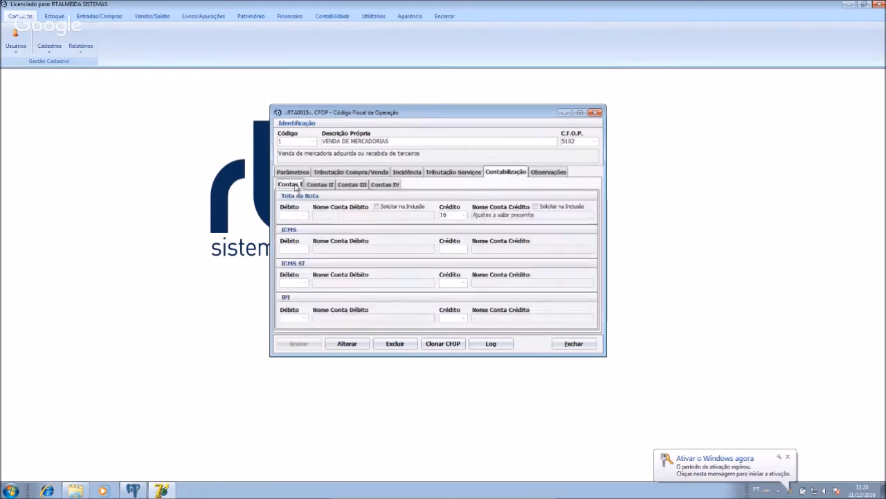
pyautogui.click(297, 174)
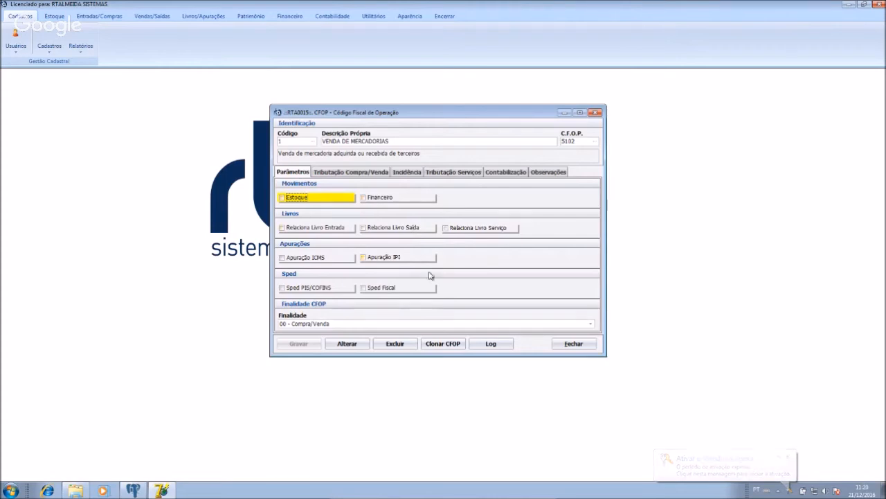
pyautogui.click(573, 344)
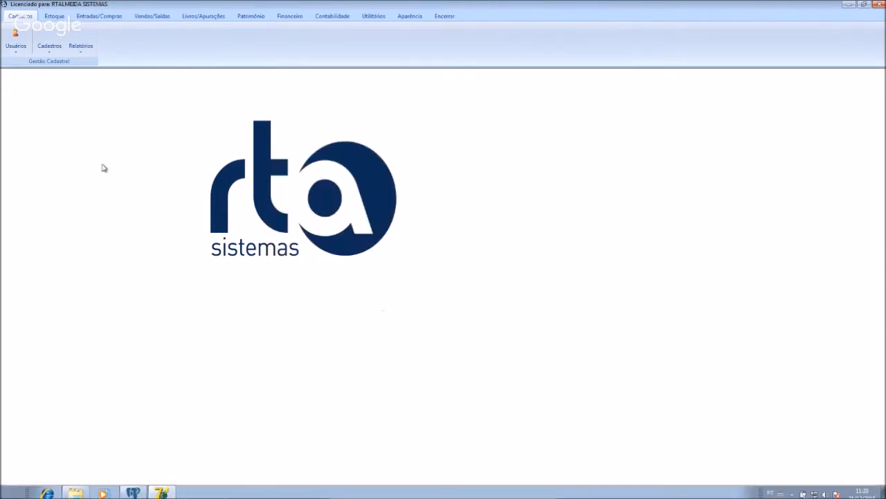
# Step: Open the Séries de Documentos Fiscais register, move its window toward the screen centre to review the fields, and close it
pyautogui.click(51, 50)
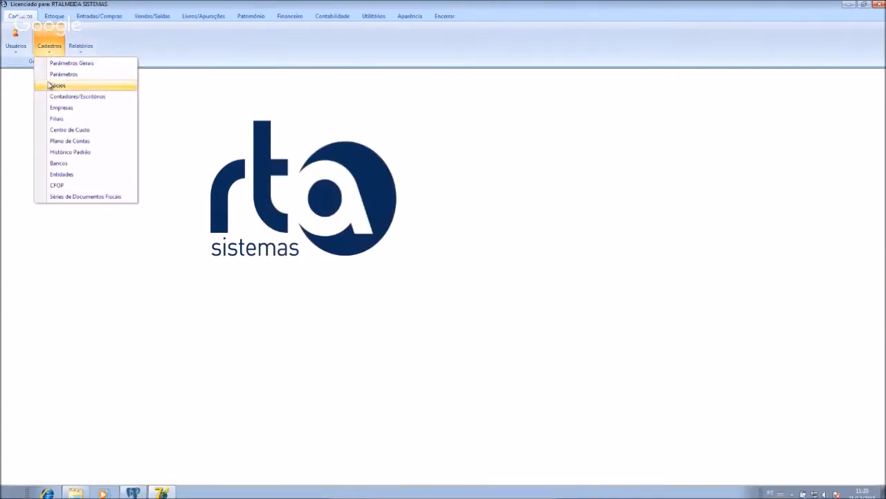
pyautogui.click(75, 197)
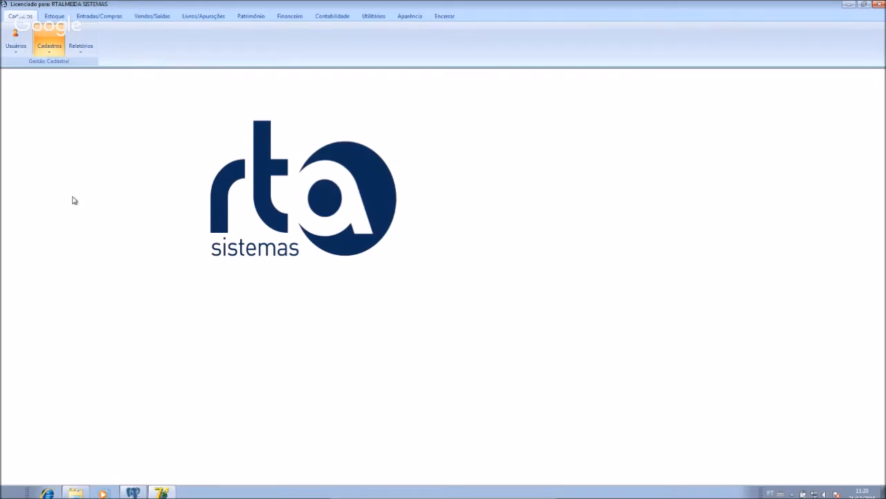
pyautogui.moveTo(154, 76); pyautogui.dragTo(436, 142)
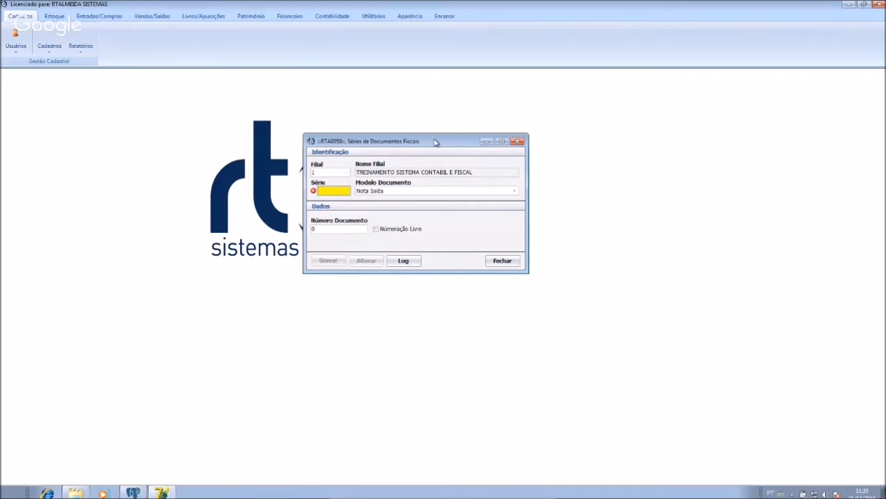
pyautogui.click(518, 141)
# Step: Open the Grupos de Produtos register of the Estoque module, reposition its window to view the fields, and close it
pyautogui.click(50, 47)
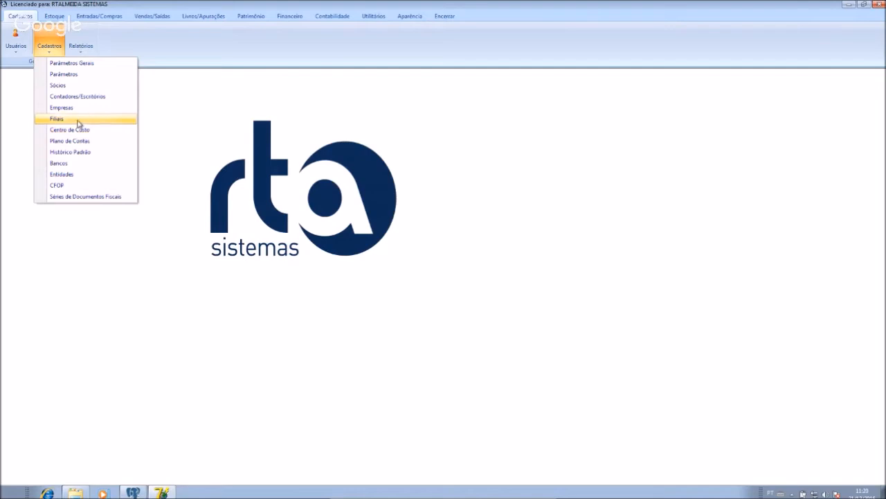
pyautogui.click(54, 15)
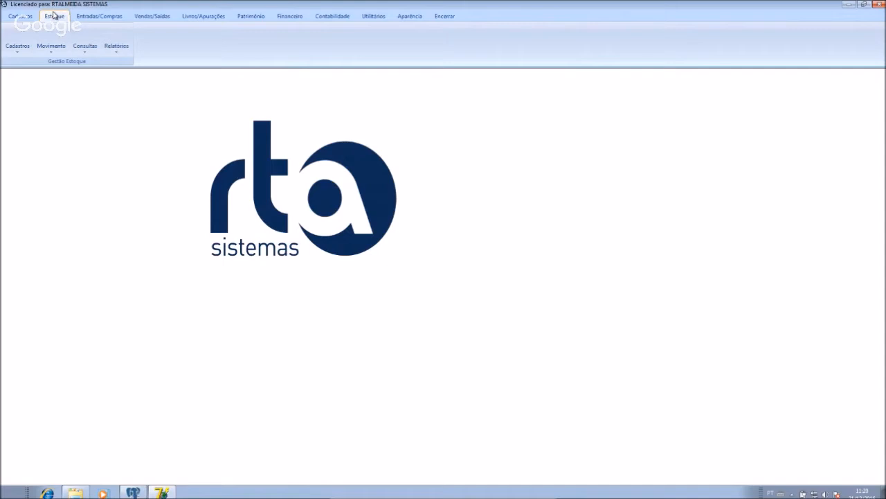
pyautogui.click(17, 46)
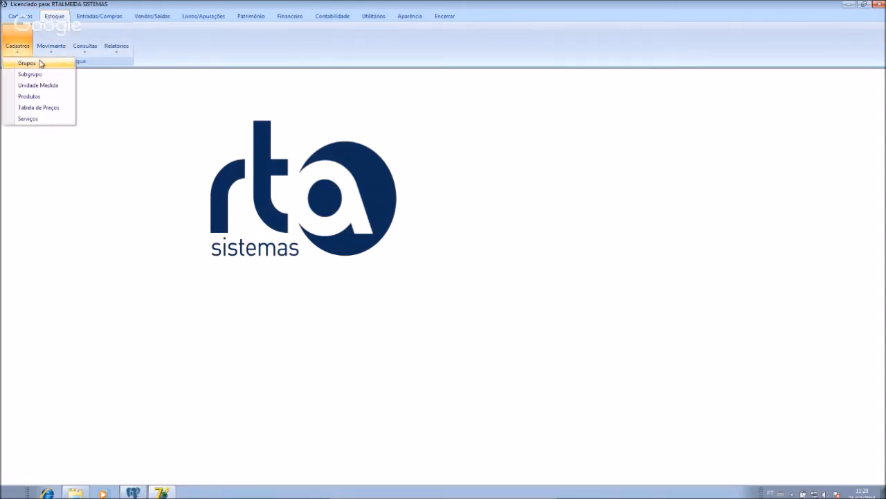
pyautogui.click(40, 67)
pyautogui.moveTo(188, 86); pyautogui.dragTo(410, 169)
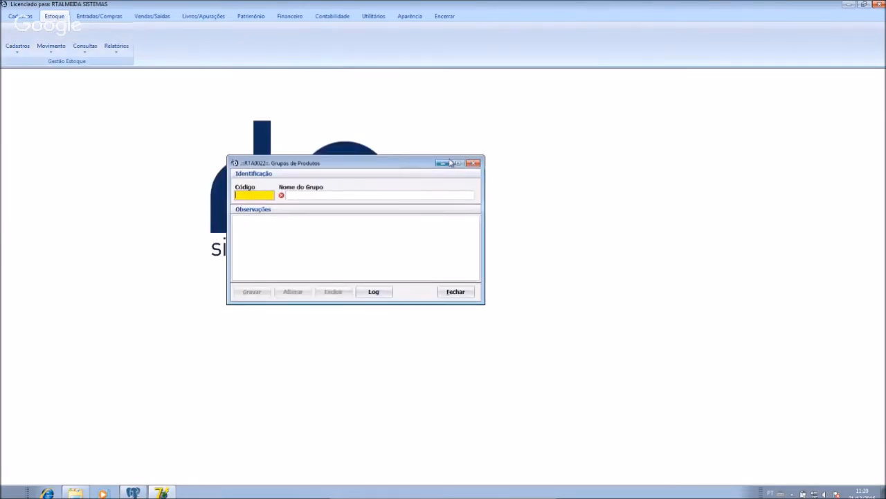
pyautogui.click(475, 165)
# Step: Open the Unidade de Medida register of the Estoque module and move its window toward the screen centre
pyautogui.click(17, 47)
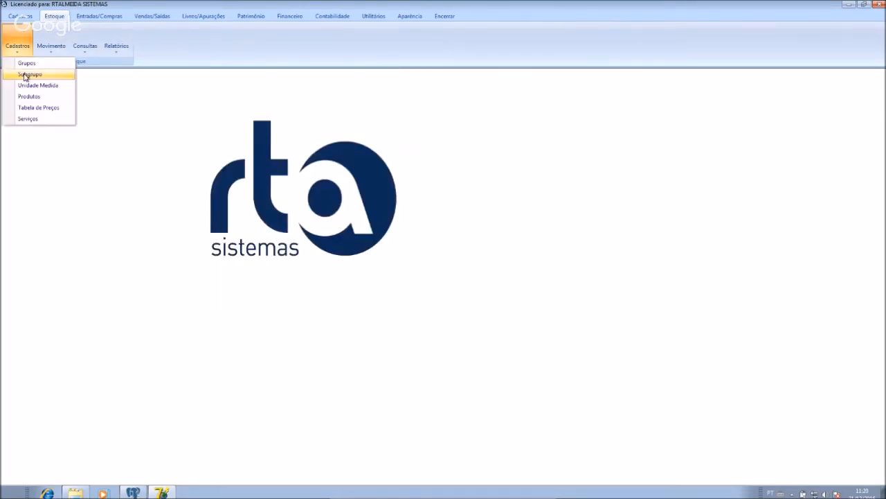
pyautogui.click(56, 76)
pyautogui.moveTo(177, 80); pyautogui.dragTo(397, 166)
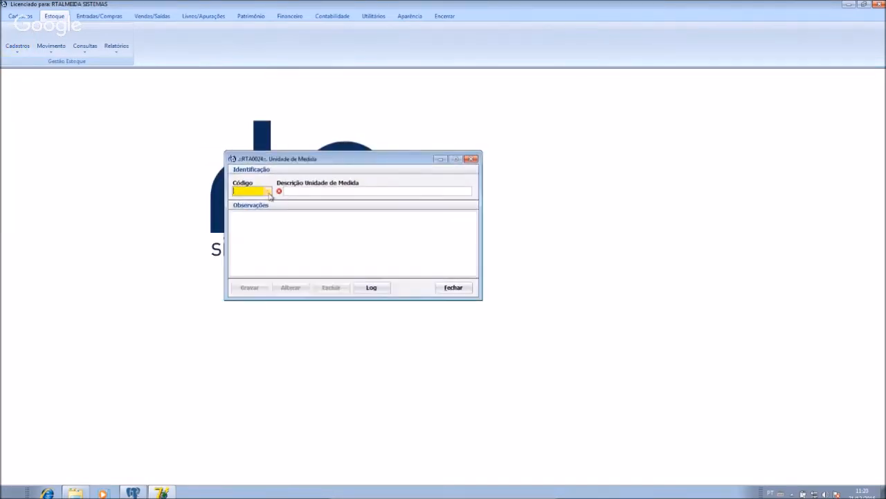
# Step: Look up the registered units of measure with adjusted columns, browse their codes and descriptions, and close the lookup and the Unidade de Medida register
pyautogui.doubleClick(269, 192)
pyautogui.click(266, 210)
pyautogui.click(431, 368)
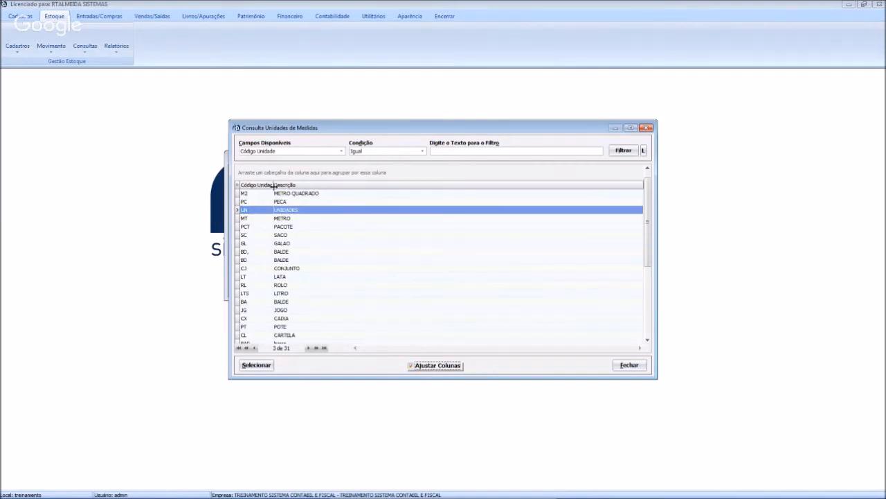
pyautogui.click(297, 218)
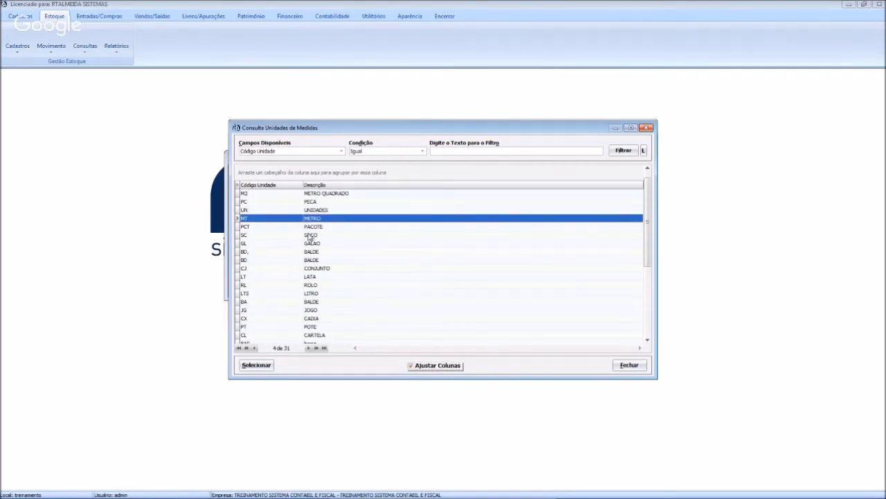
pyautogui.scroll(-9, 314, 241)
pyautogui.scroll(10, 311, 254)
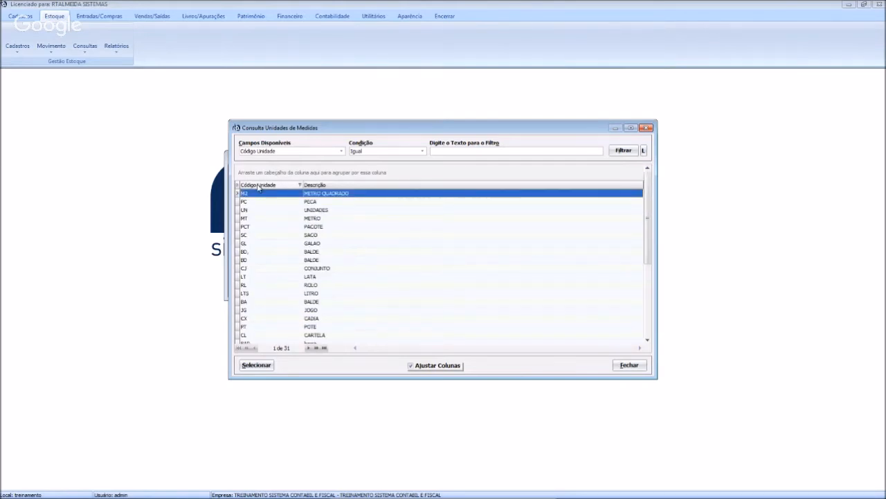
pyautogui.click(275, 205)
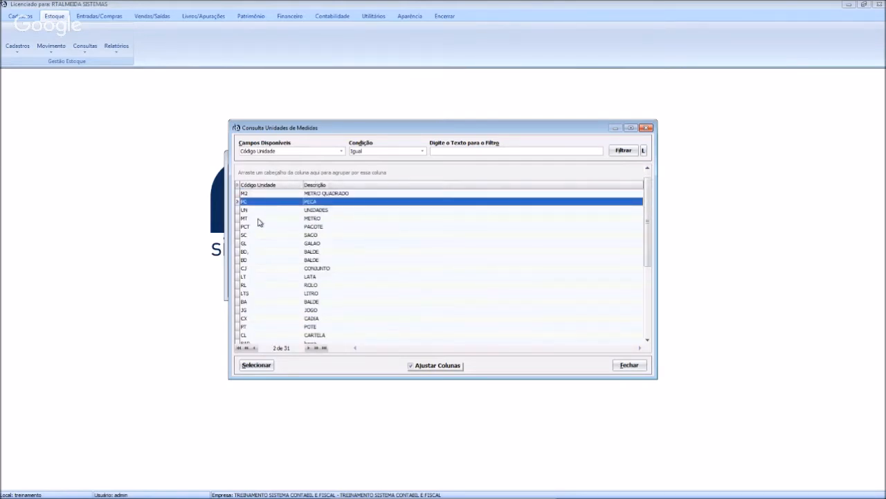
pyautogui.click(270, 210)
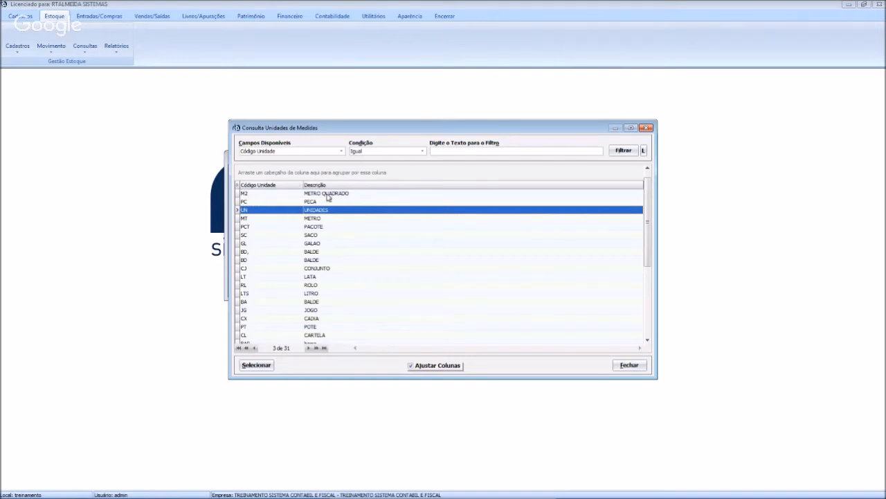
pyautogui.click(257, 245)
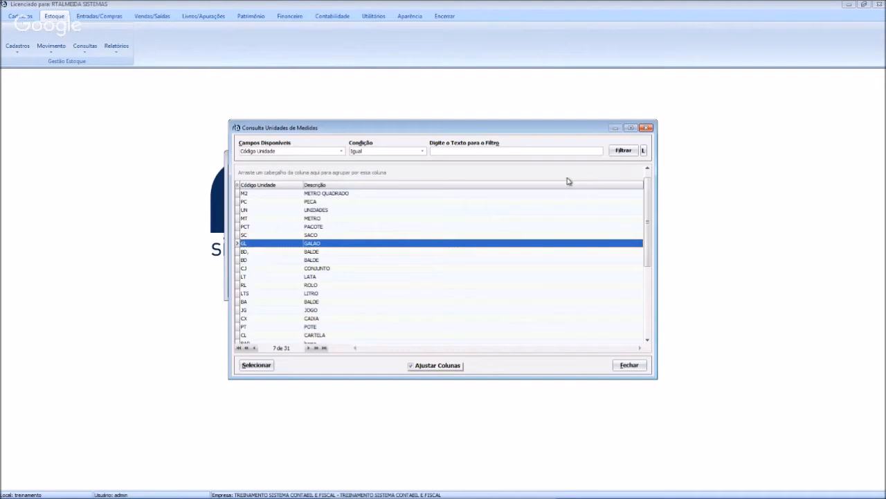
pyautogui.click(645, 127)
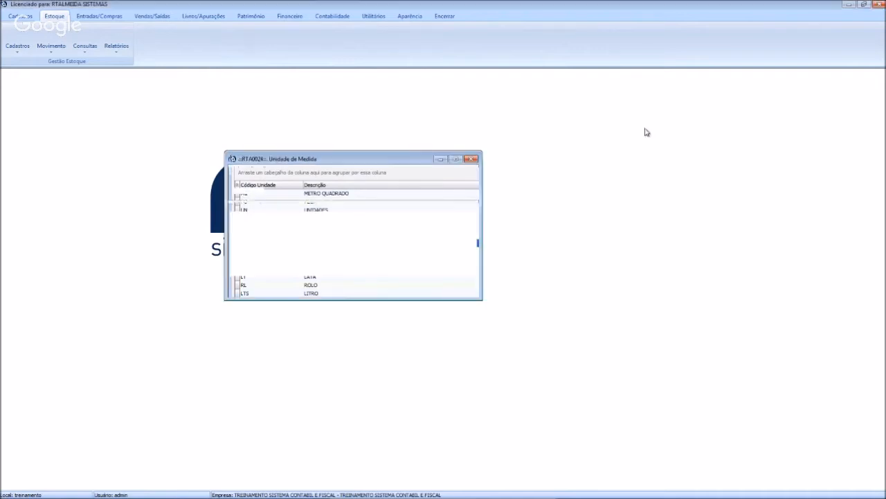
pyautogui.click(471, 160)
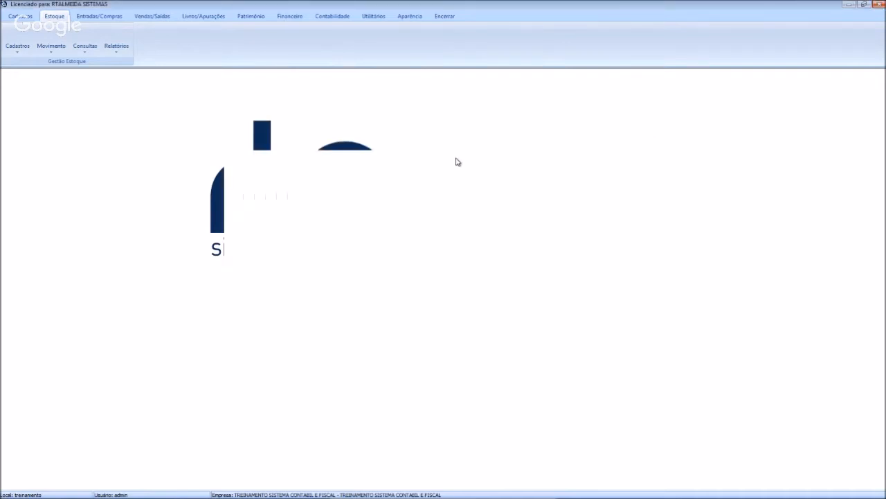
# Step: Open the Produtos register of the Estoque module and load the product FILETE GISELI FG 10 from the product lookup
pyautogui.click(17, 54)
pyautogui.click(29, 96)
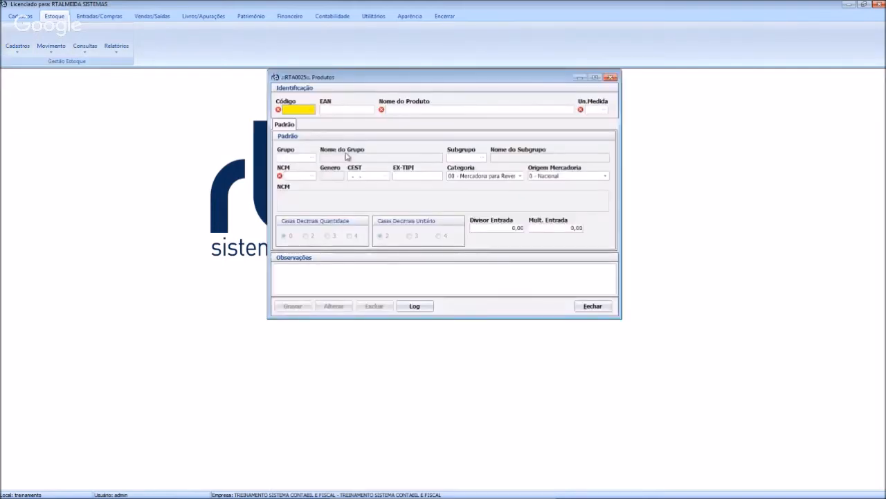
pyautogui.press('F2')
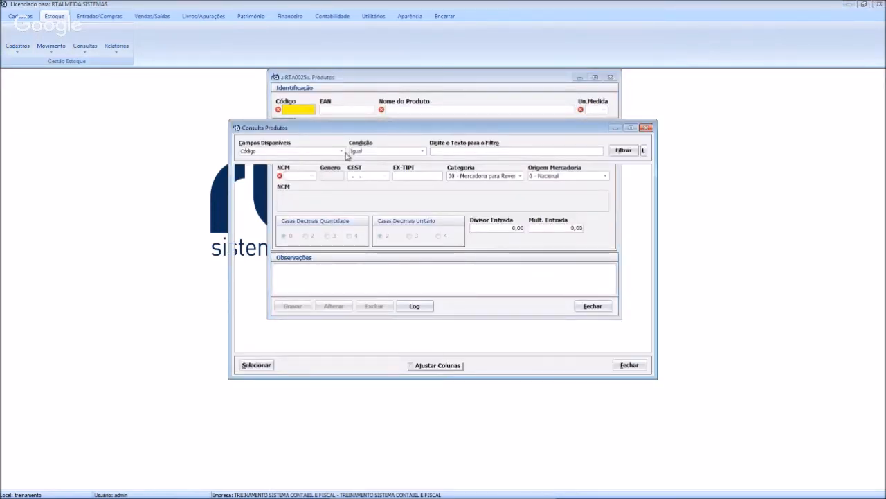
pyautogui.press('Up')
pyautogui.press('Return')
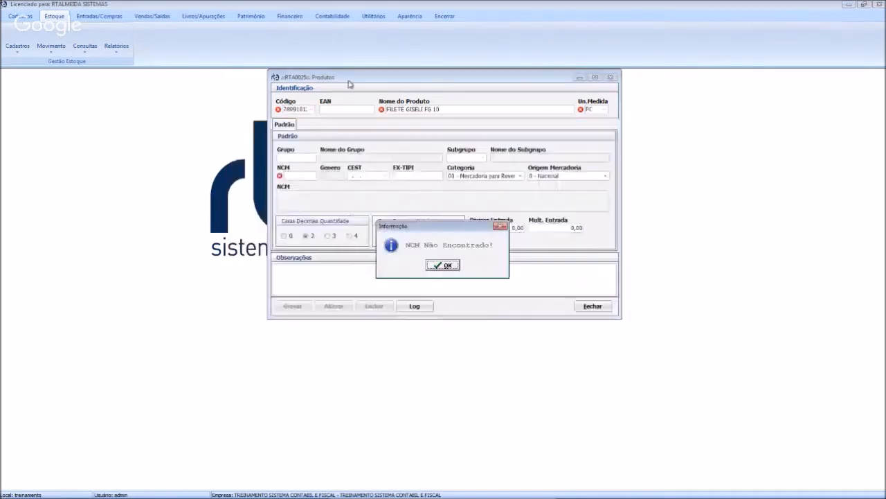
pyautogui.click(433, 266)
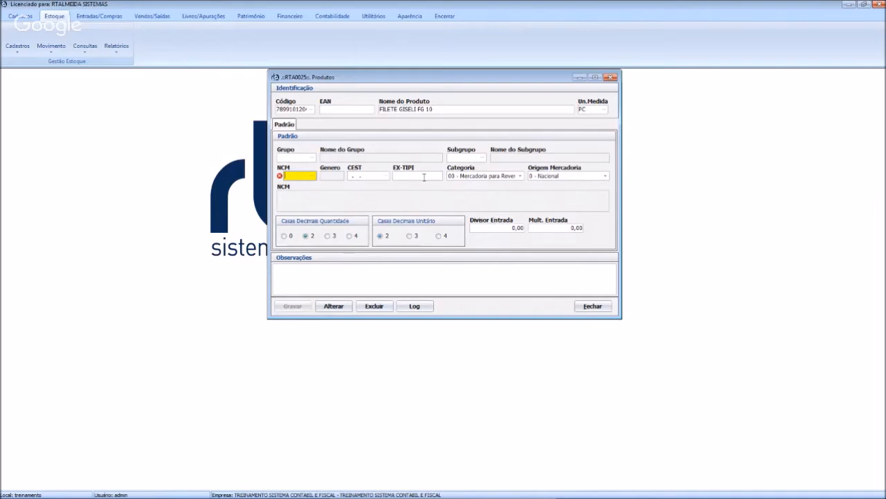
# Step: Choose NCM 03089000 for the product FILETE GISELI FG 10 from the NCM lookup
pyautogui.click(486, 178)
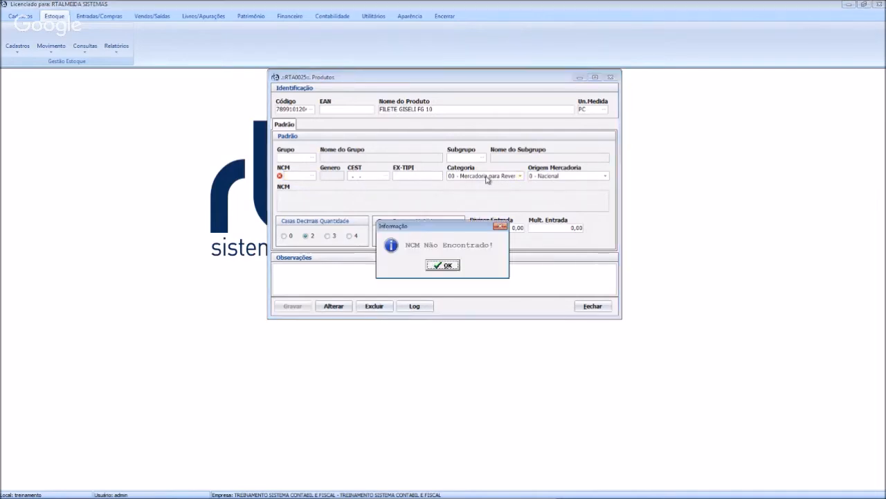
pyautogui.click(445, 267)
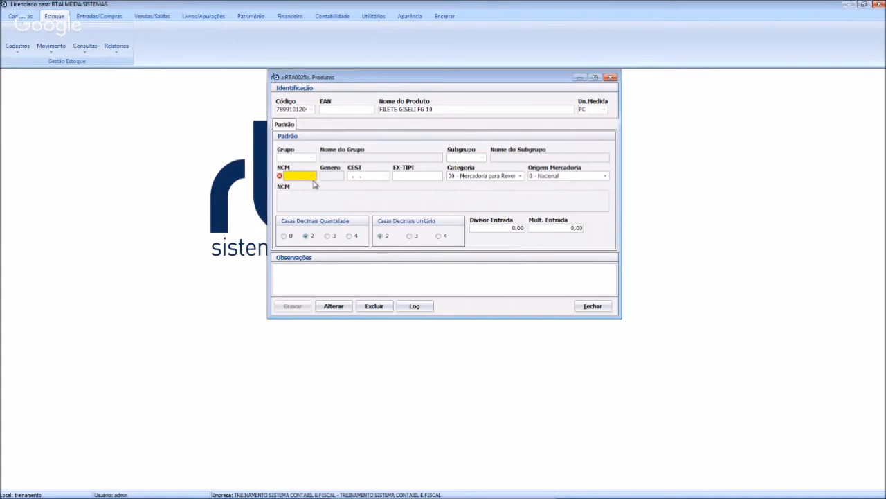
pyautogui.click(312, 177)
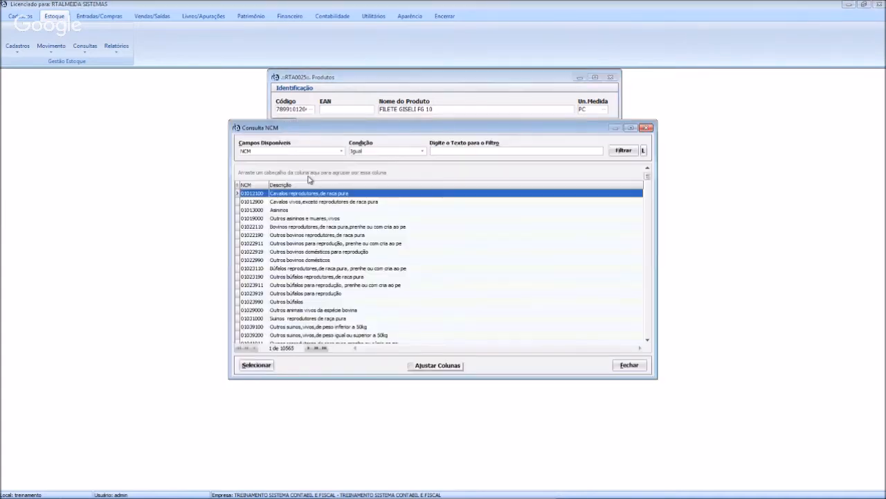
pyautogui.scroll(-9, 309, 299)
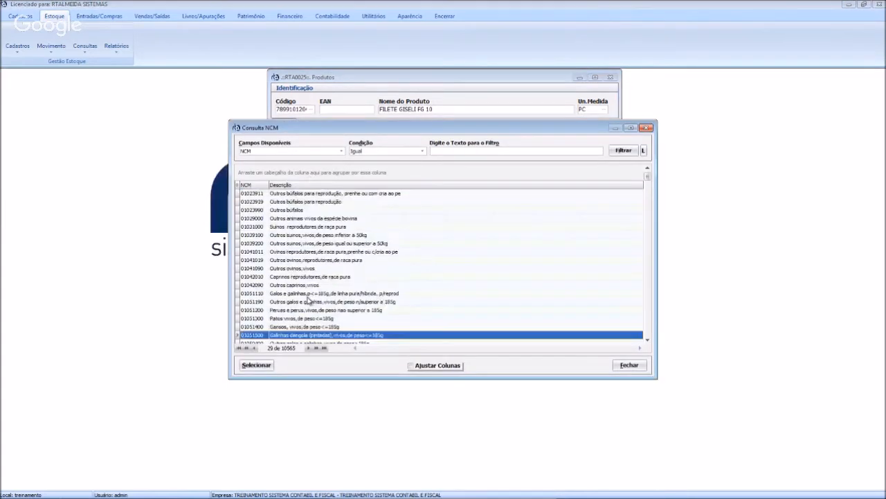
pyautogui.scroll(-16, 309, 300)
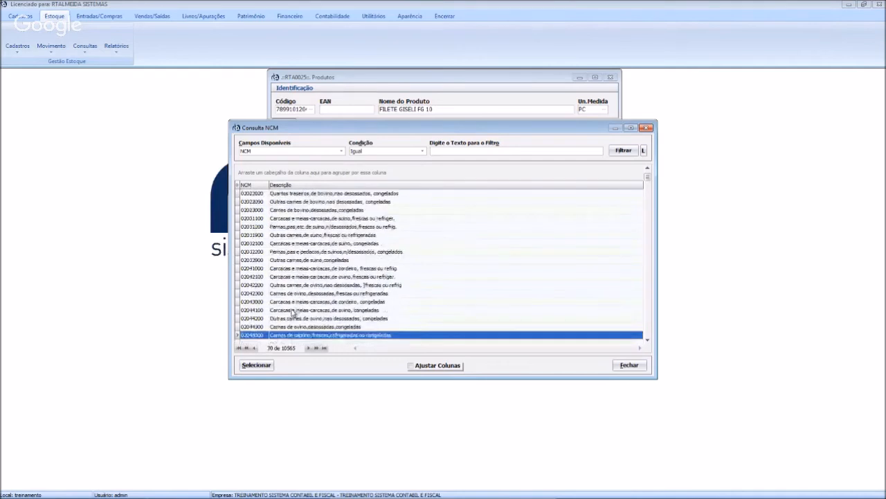
pyautogui.scroll(-5, 292, 313)
pyautogui.click(299, 310)
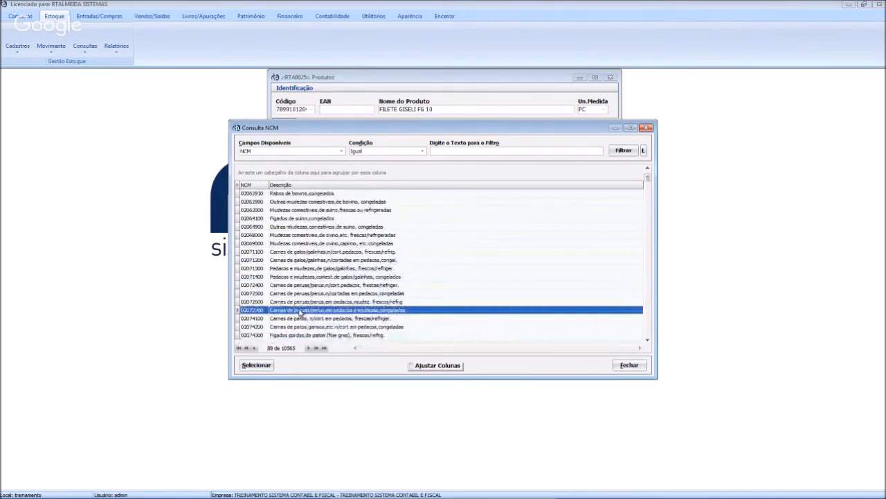
pyautogui.scroll(-20, 300, 312)
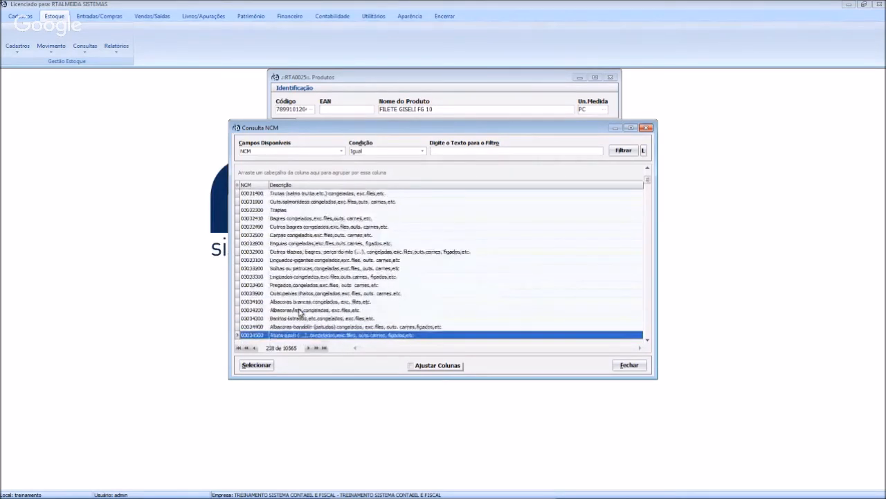
pyautogui.scroll(-20, 300, 313)
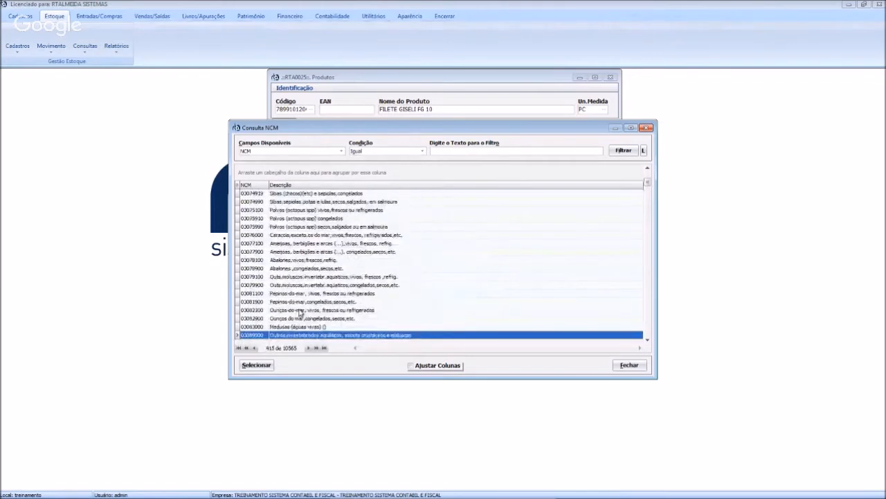
pyautogui.press('Return')
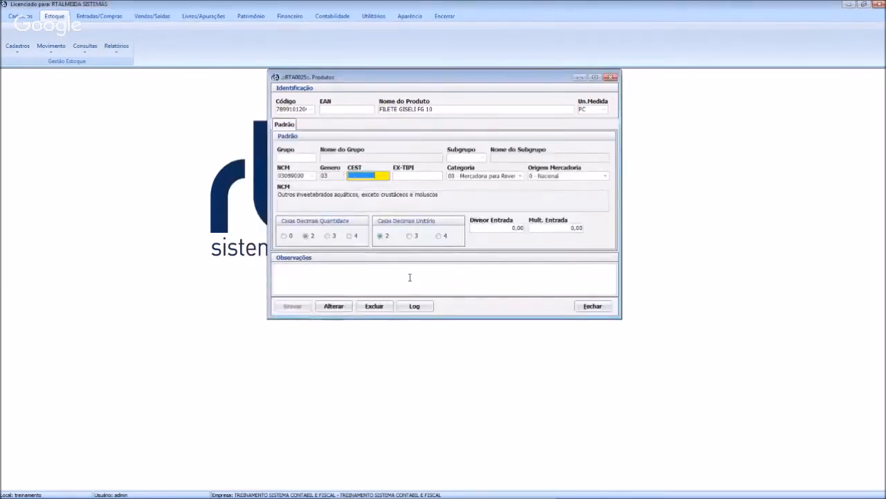
# Step: Review the available Categoria and Origem Mercadoria options of the product, keeping 00 - Mercadoria para Revenda and 0 - Nacional
pyautogui.click(460, 175)
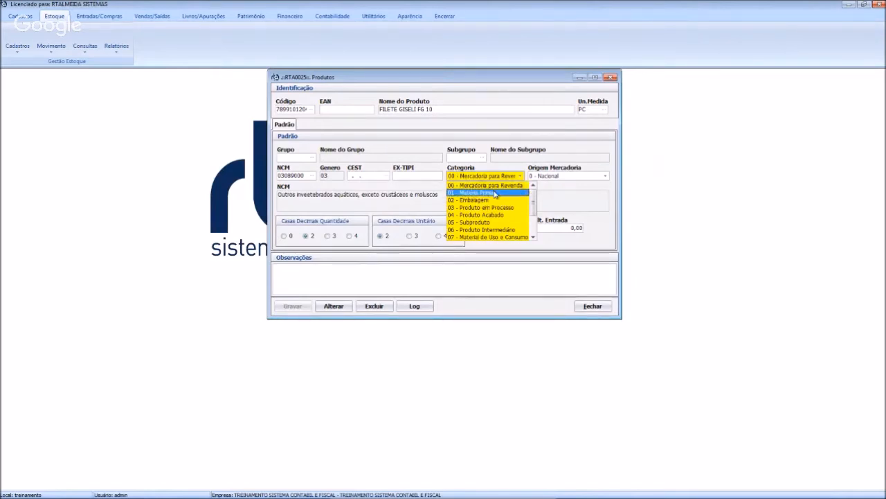
pyautogui.click(574, 199)
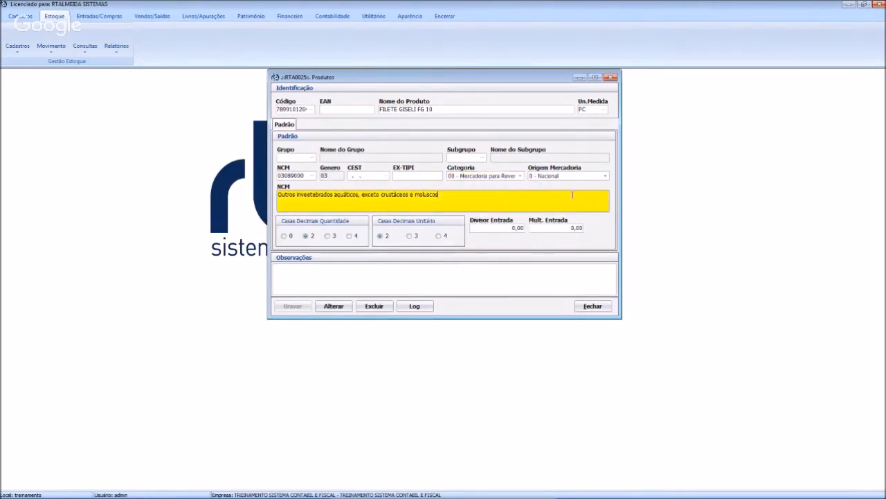
pyautogui.click(583, 177)
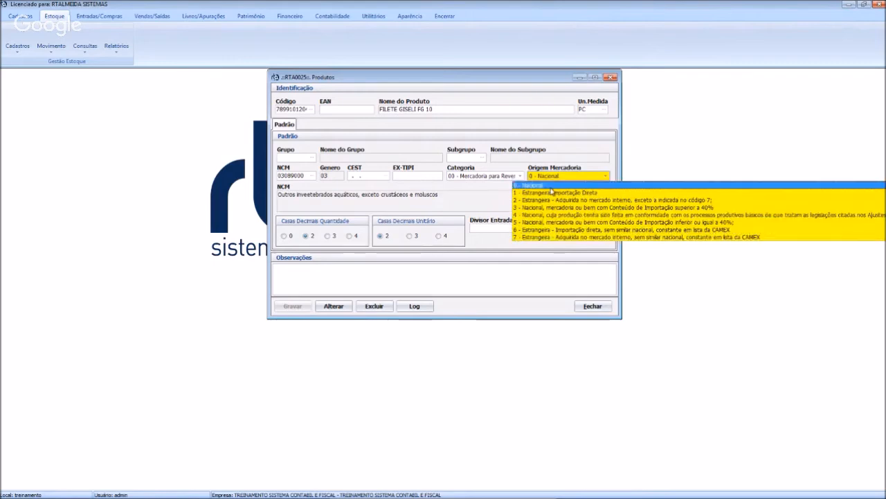
pyautogui.click(594, 177)
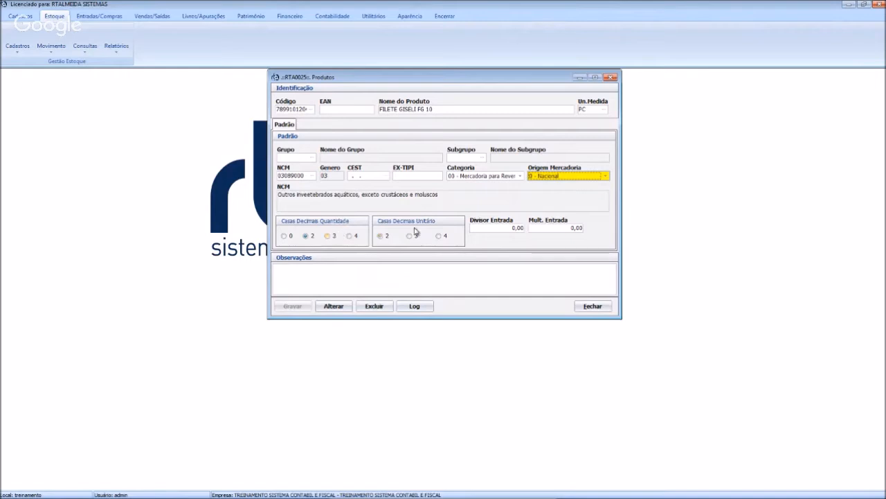
# Step: Set the product's Divisor Entrada and Mult. Entrada to 12 each
pyautogui.click(488, 229)
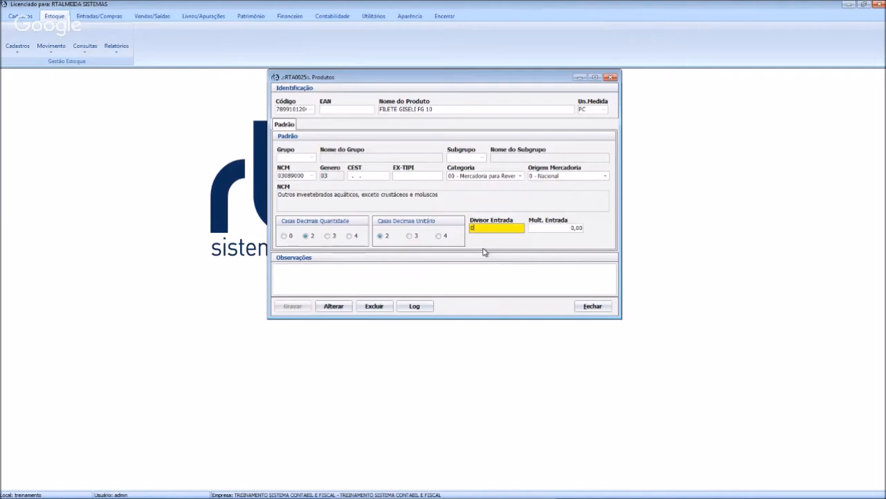
pyautogui.write('12')
pyautogui.press('Tab')
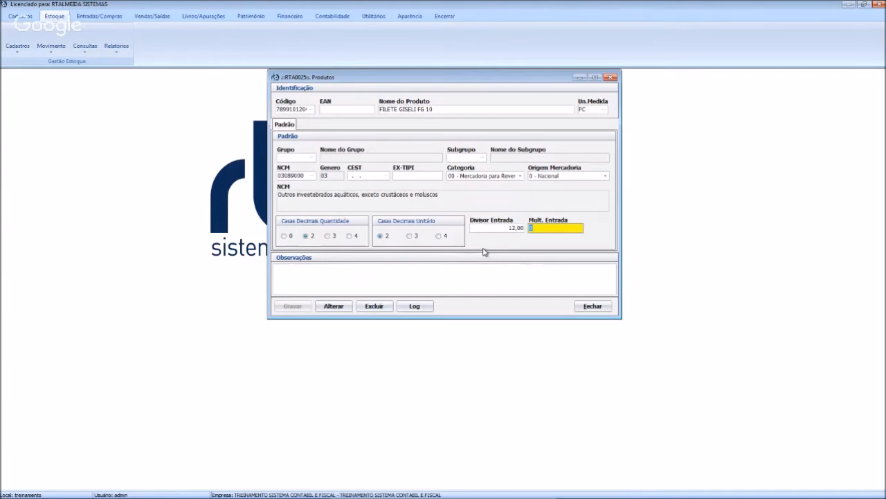
pyautogui.write('12')
pyautogui.press('Return')
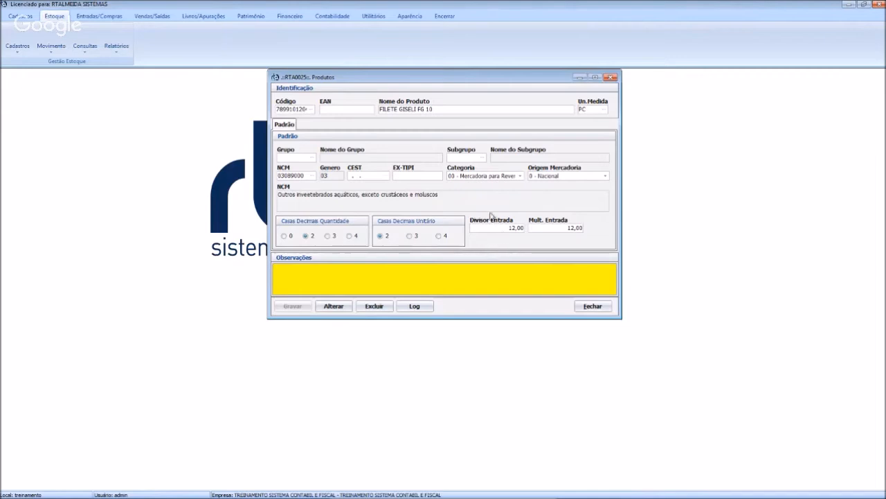
# Step: Clear the product's Divisor Entrada and close the Produtos register without saving
pyautogui.click(502, 227)
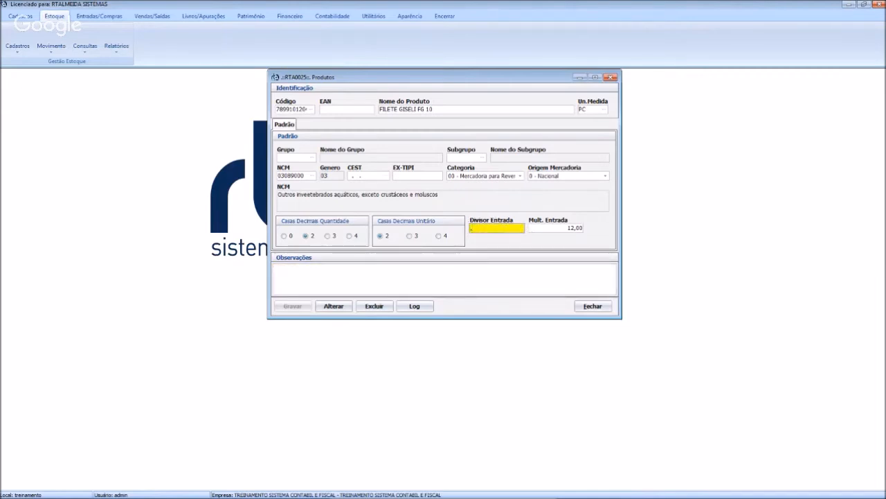
pyautogui.press('Tab')
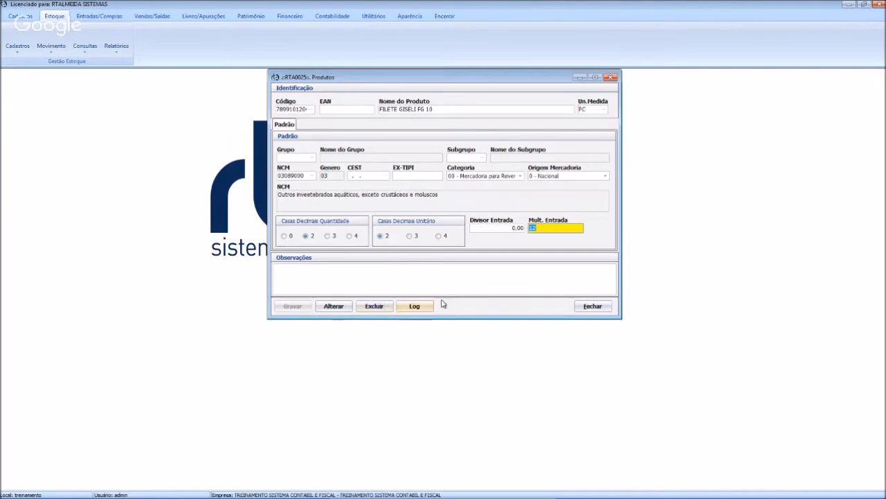
pyautogui.click(594, 312)
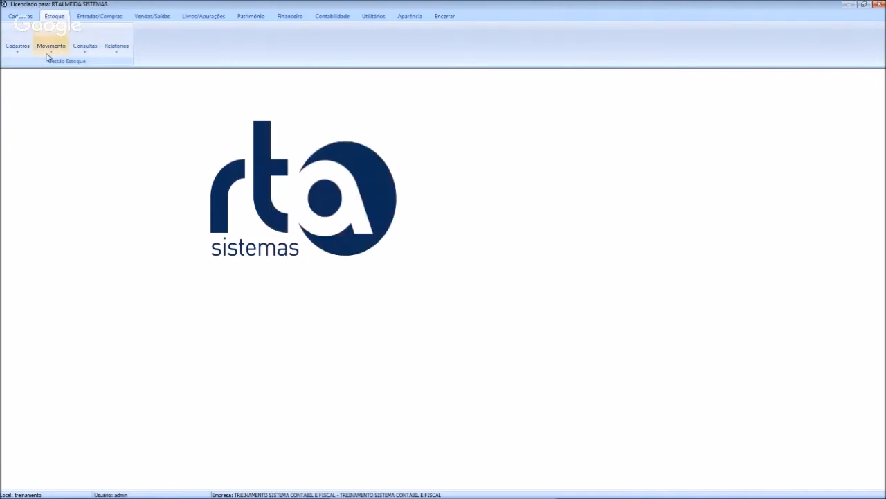
# Step: Open the Tabela de Preços register of the Estoque module, move its window toward the screen centre to review the price fields, and close it
pyautogui.click(18, 46)
pyautogui.click(39, 108)
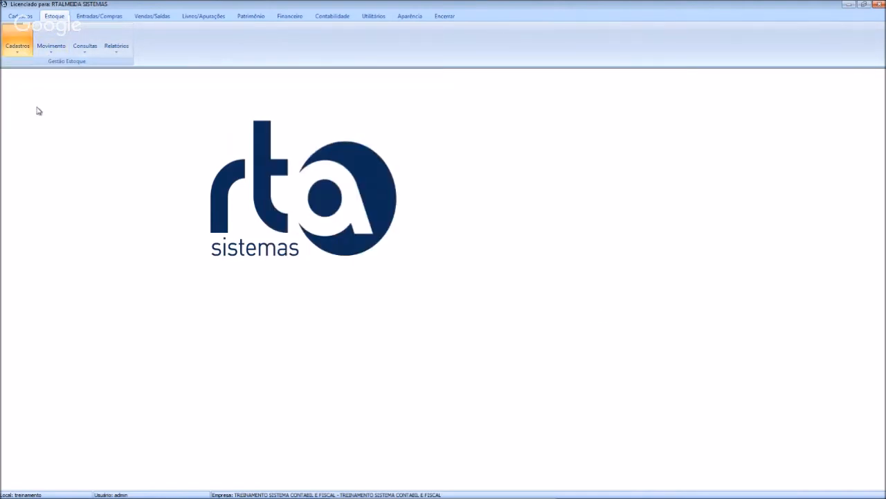
pyautogui.moveTo(204, 85); pyautogui.dragTo(456, 122)
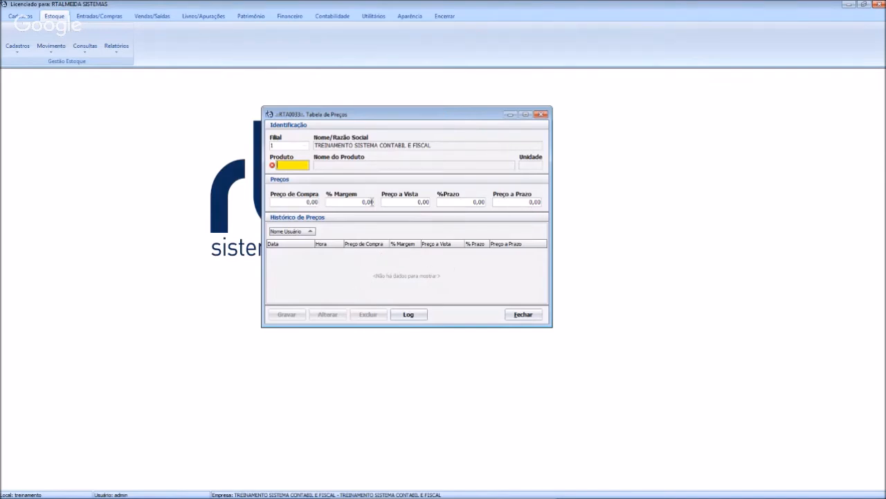
pyautogui.click(523, 314)
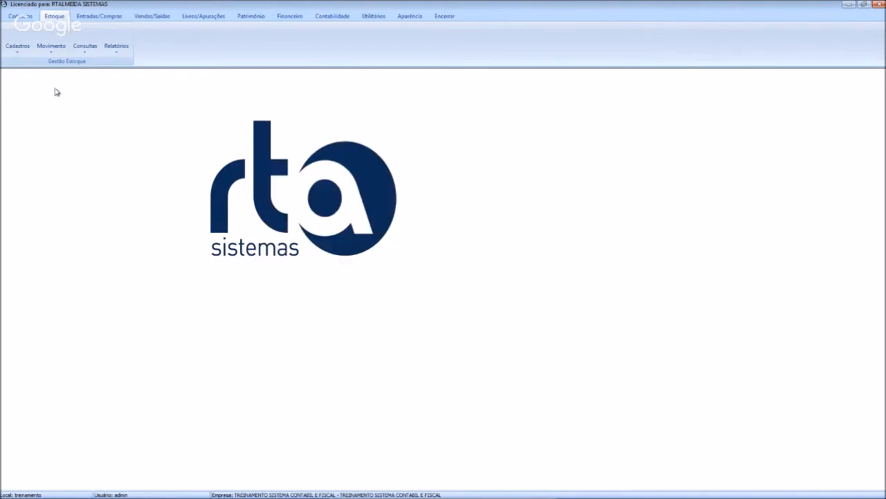
# Step: Start a new Entradas no Estoque record, review its fields down to Observações/Histórico, and close it without saving
pyautogui.click(19, 53)
pyautogui.click(47, 53)
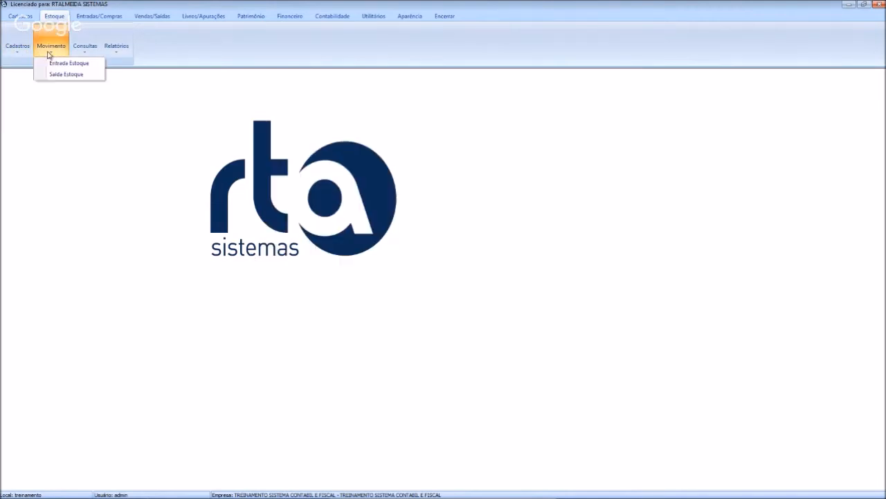
pyautogui.click(55, 63)
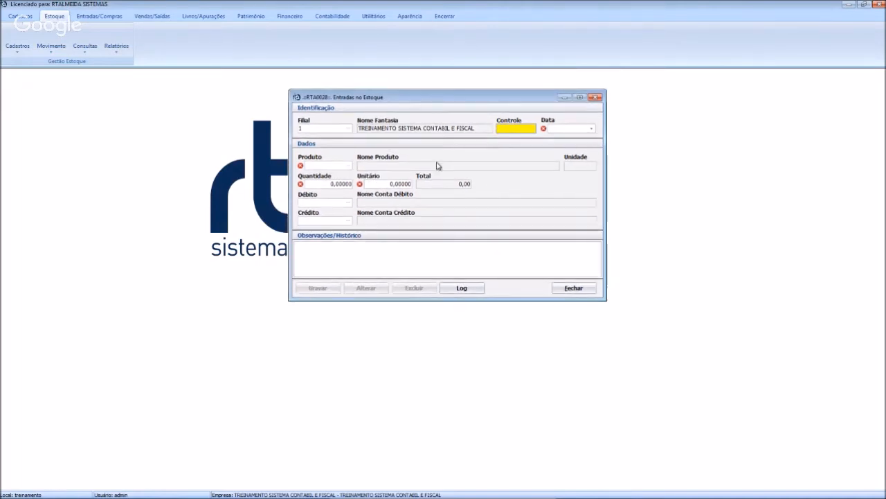
pyautogui.press('Tab')
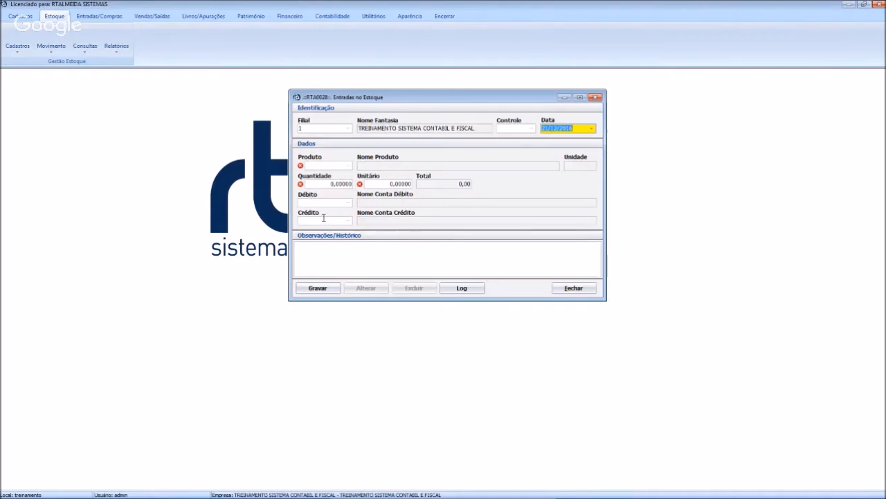
pyautogui.click(346, 255)
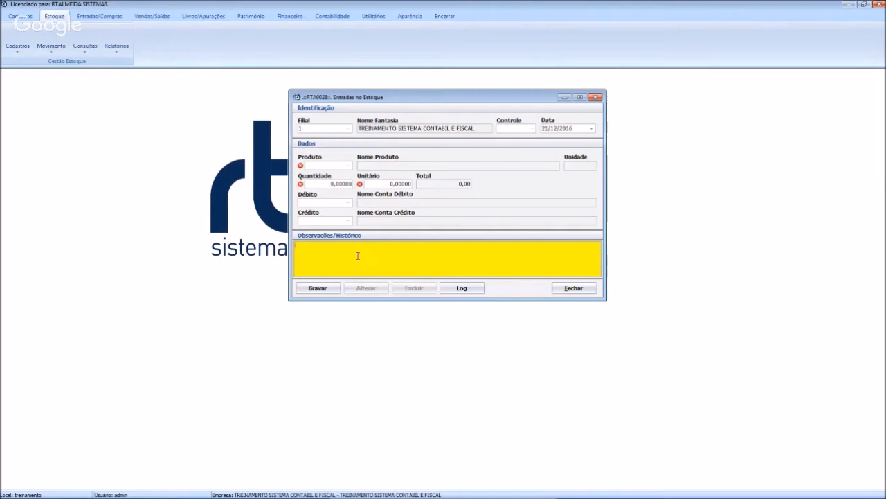
pyautogui.click(568, 289)
# Step: Open the Saídas do Estoque form, move its window slightly lower to review the fields, and close it
pyautogui.click(51, 46)
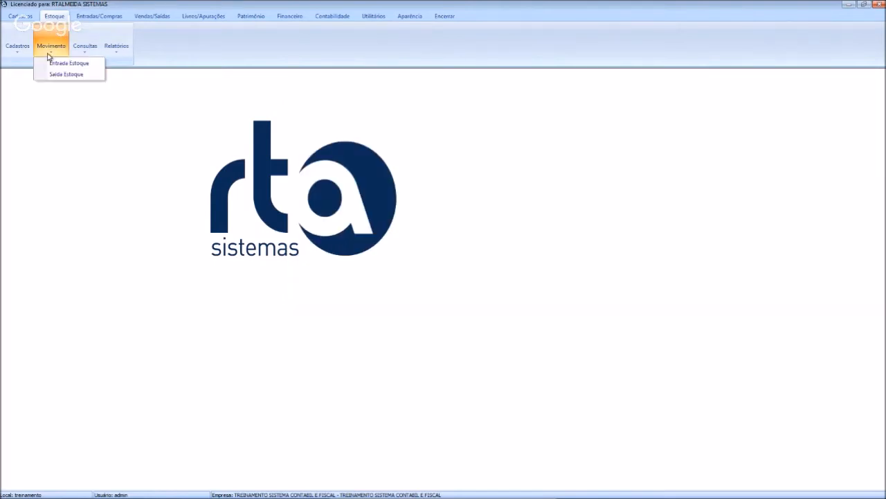
pyautogui.click(58, 74)
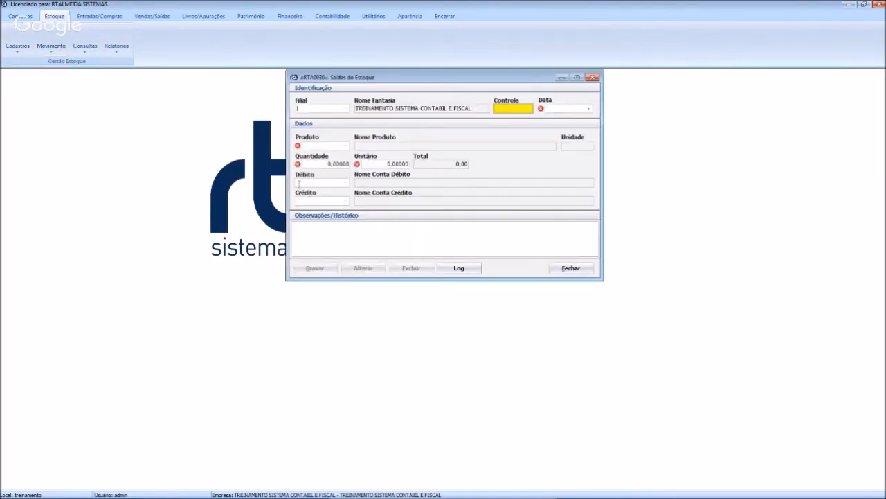
pyautogui.moveTo(388, 81); pyautogui.dragTo(372, 106)
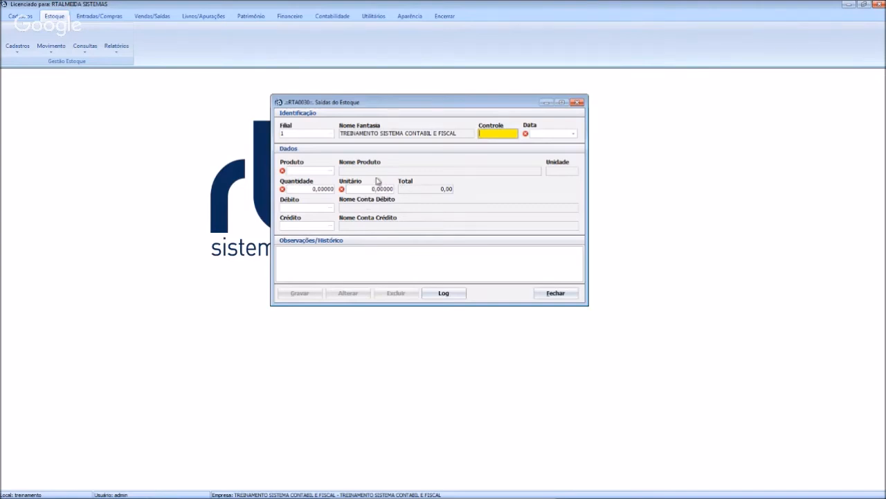
pyautogui.click(577, 102)
# Step: Open the Extrato Movimento stock query, review its product and date filters, and close it
pyautogui.click(79, 54)
pyautogui.click(111, 63)
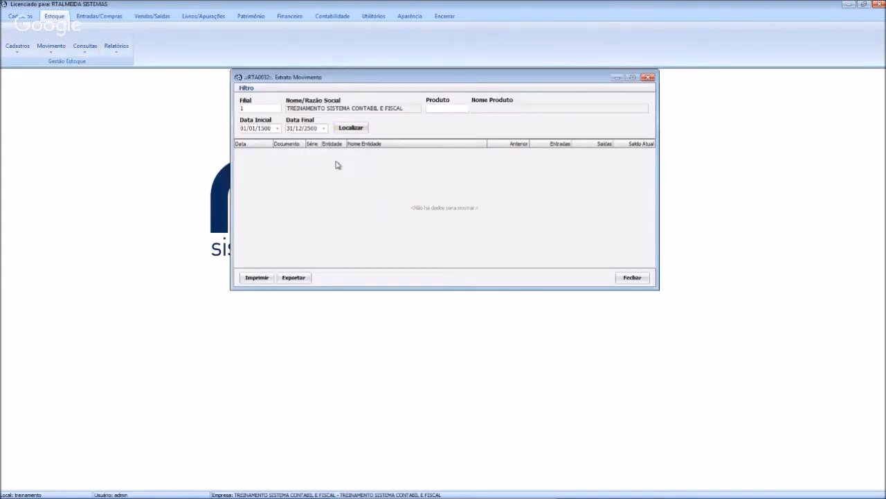
pyautogui.click(648, 78)
# Step: Open the Consulta Saldos stock query, move its window toward the screen centre to review it, and close it
pyautogui.click(84, 47)
pyautogui.click(93, 75)
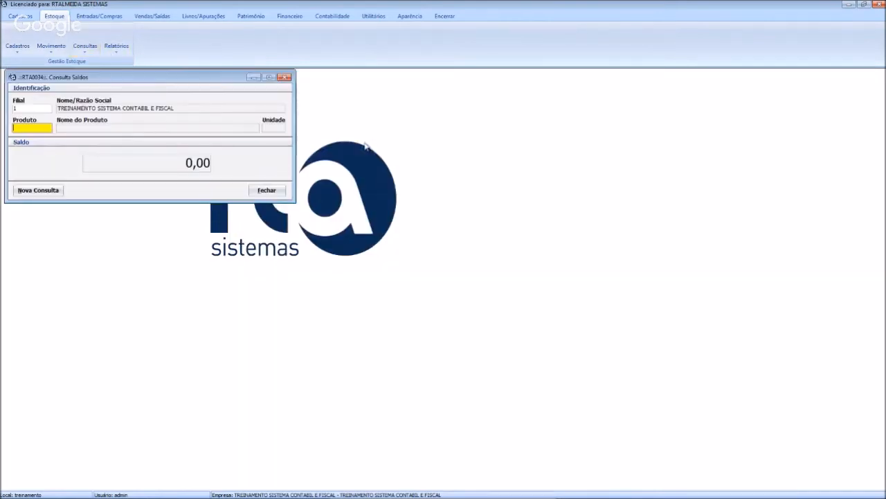
pyautogui.moveTo(209, 81); pyautogui.dragTo(480, 154)
pyautogui.click(536, 260)
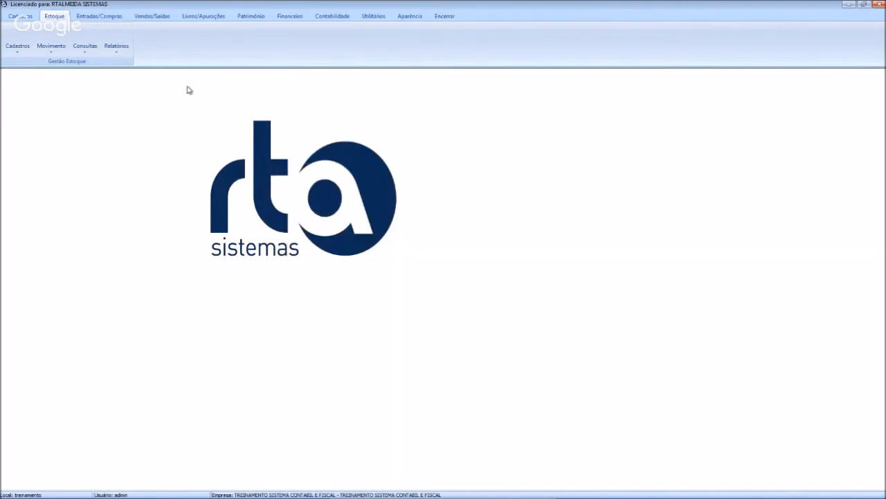
# Step: Review the available Relatórios and Movimento options of the Estoque module
pyautogui.click(116, 52)
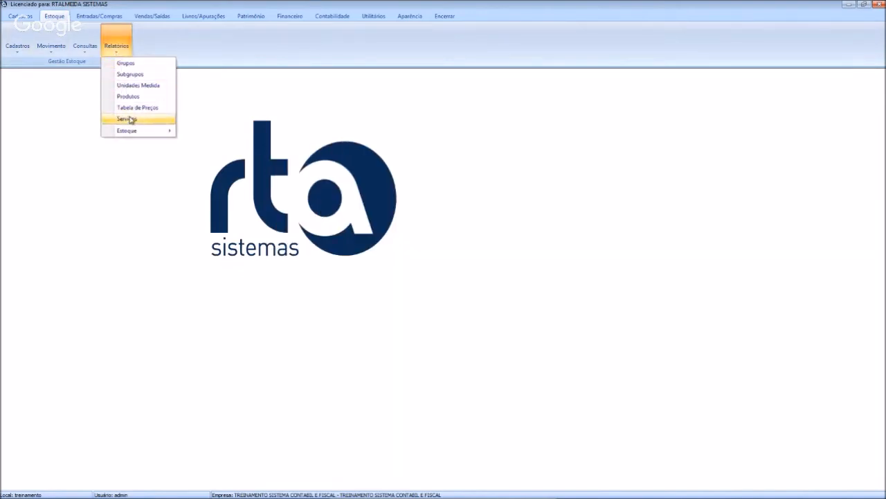
pyautogui.moveTo(129, 132)
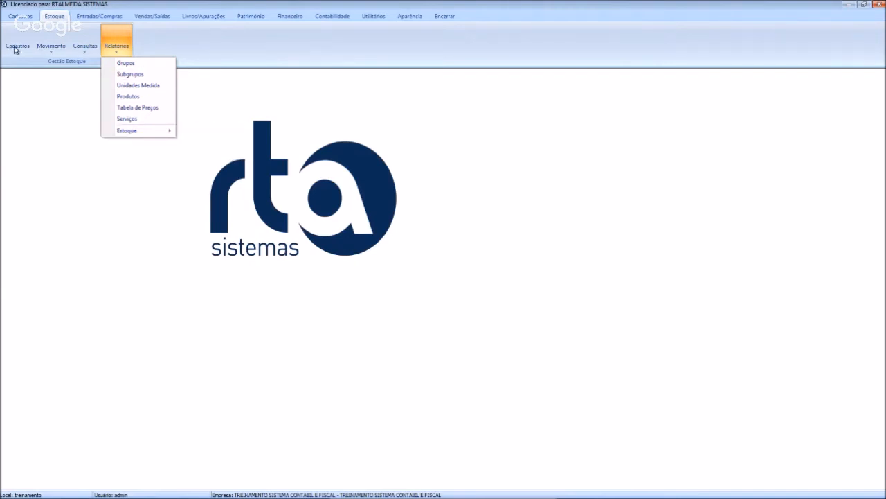
pyautogui.click(50, 52)
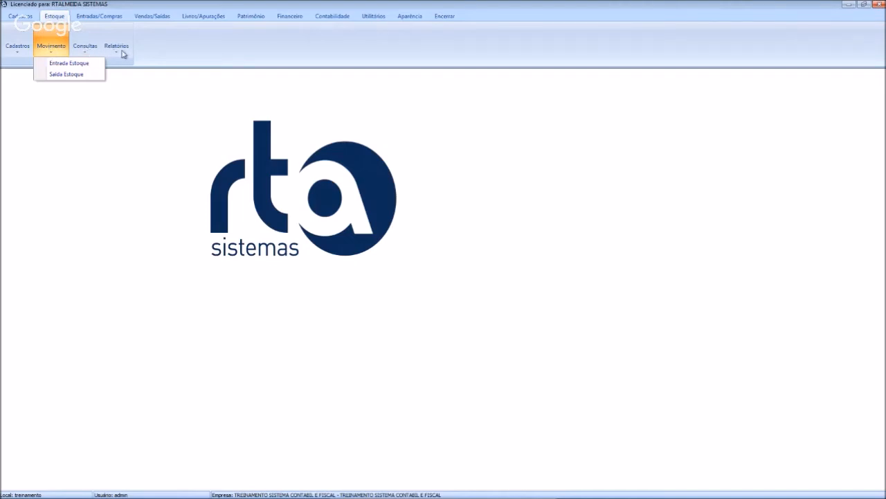
# Step: In the Entradas/Compras module, open Importar XML Nota Fiscal Modelo 55 and load the NFe XML file from the xml folder
pyautogui.click(88, 23)
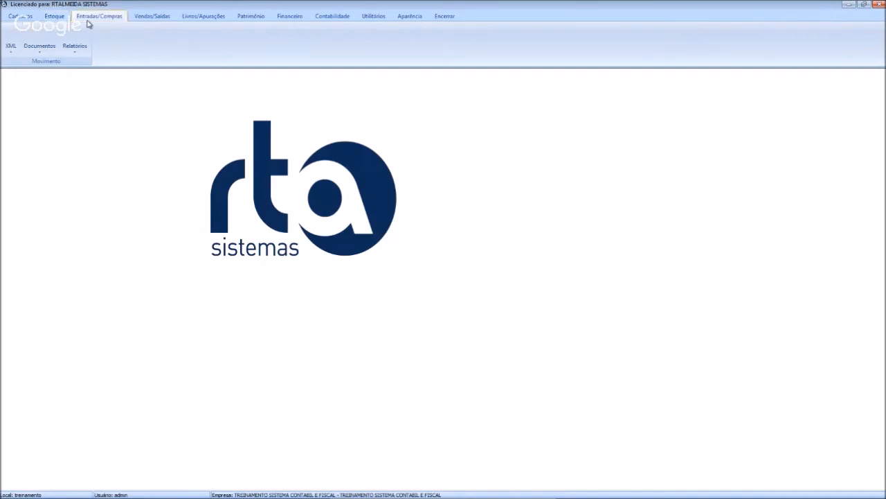
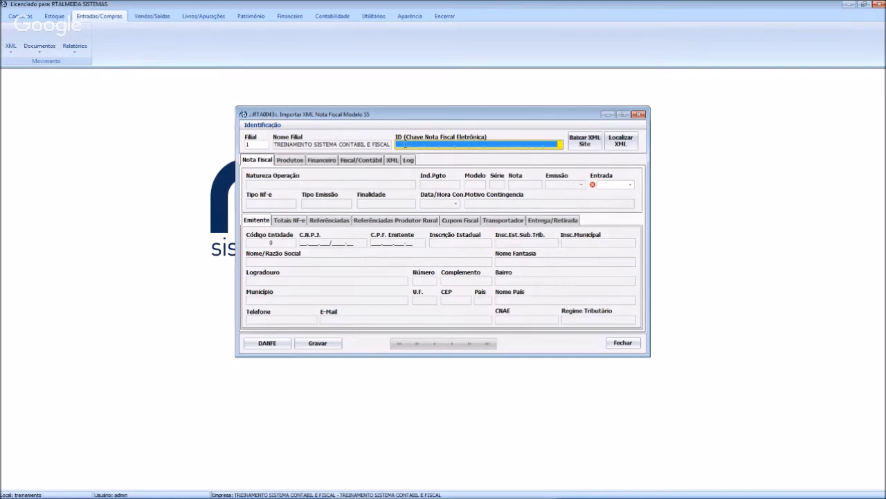
pyautogui.click(628, 144)
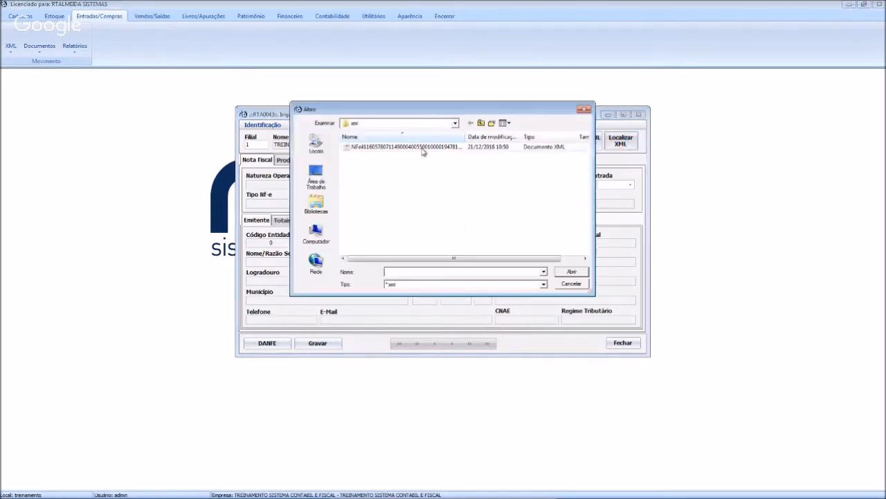
pyautogui.click(367, 128)
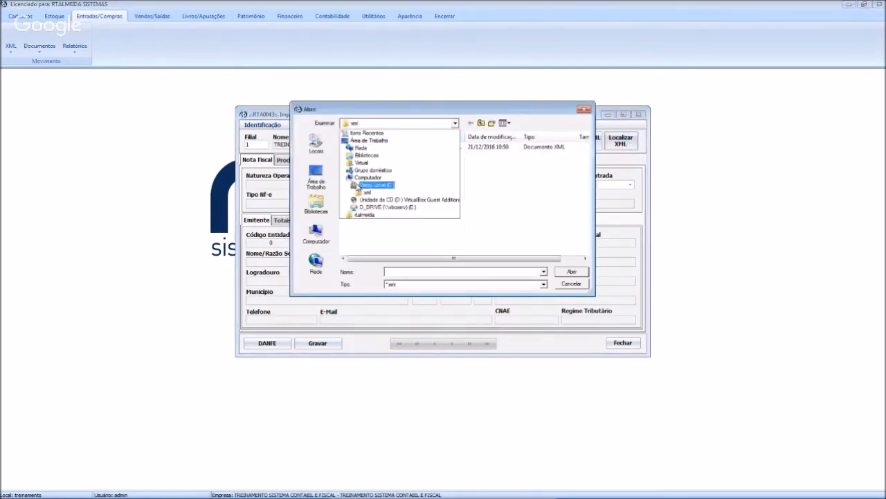
pyautogui.click(370, 196)
pyautogui.click(403, 148)
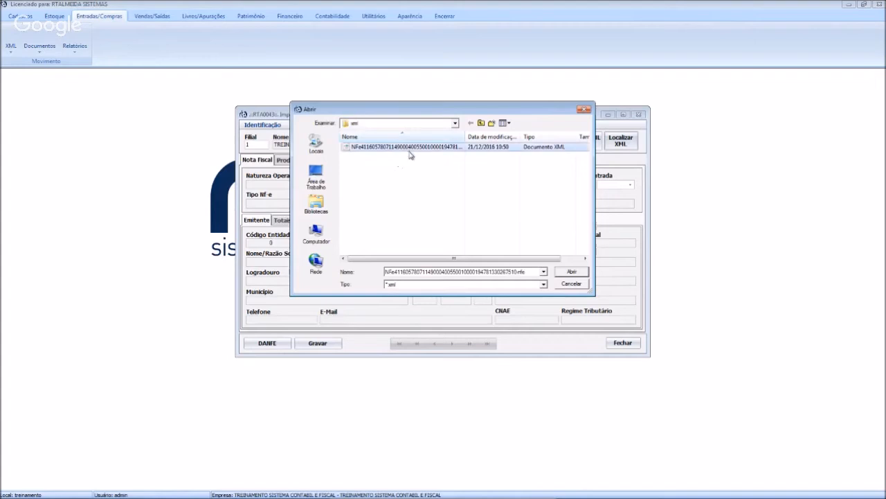
pyautogui.click(571, 272)
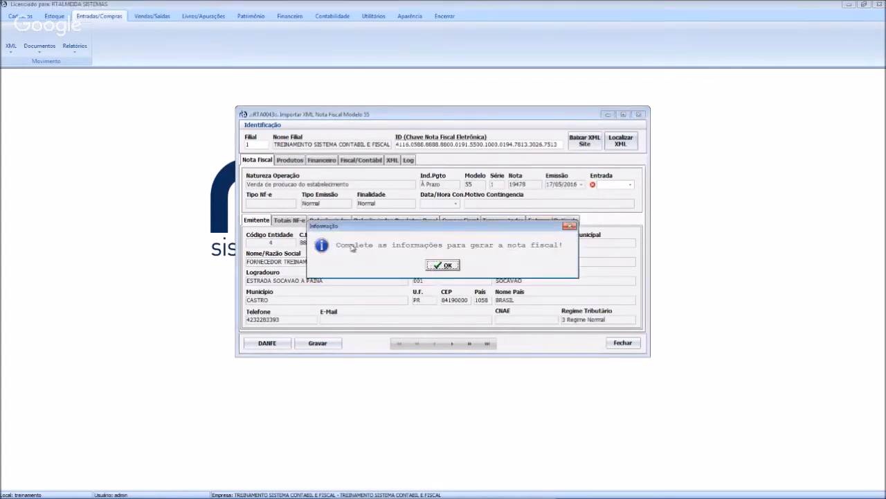
pyautogui.click(445, 267)
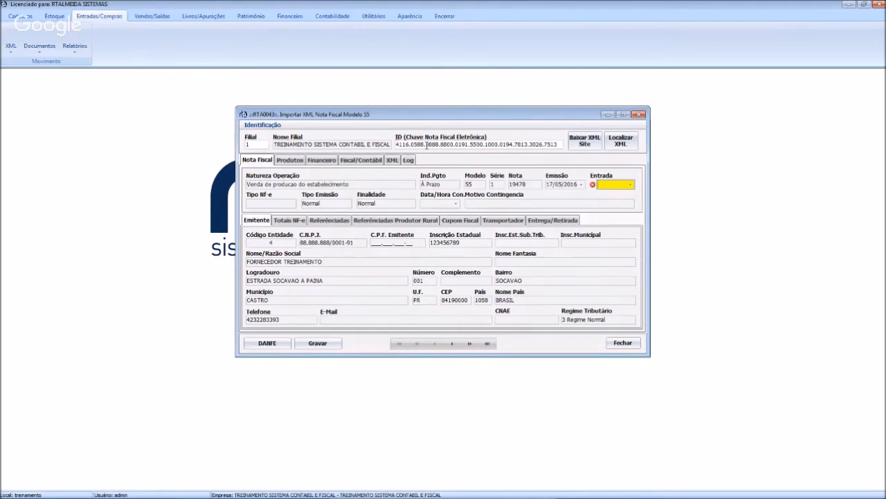
# Step: Reposition the import window slightly and set the invoice's Entrada date to 21/12/2016
pyautogui.moveTo(443, 115); pyautogui.dragTo(449, 122)
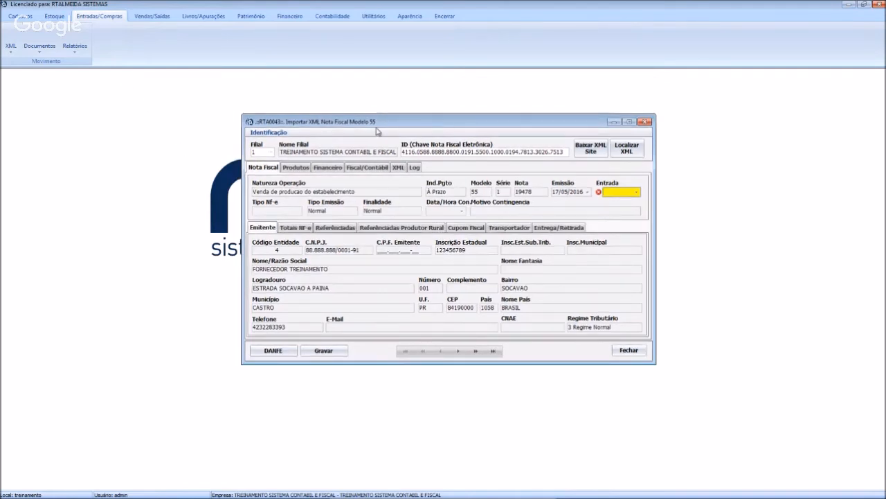
pyautogui.moveTo(379, 126); pyautogui.dragTo(380, 121)
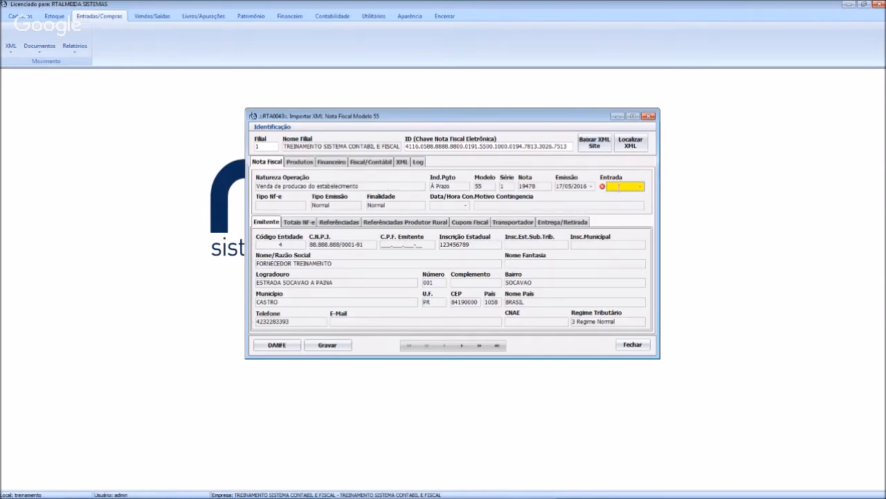
pyautogui.press('Return')
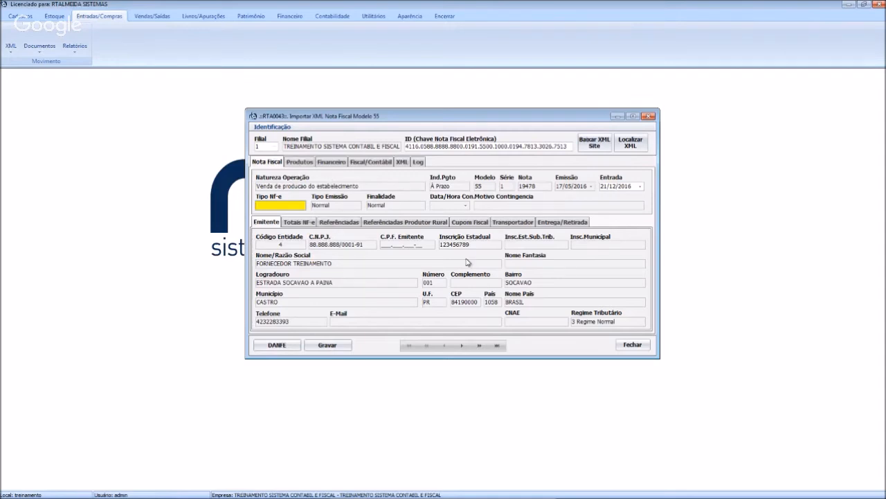
# Step: Review the invoice's Totais NF-e and Referenciadas data, and read its XML source through to the end
pyautogui.click(299, 222)
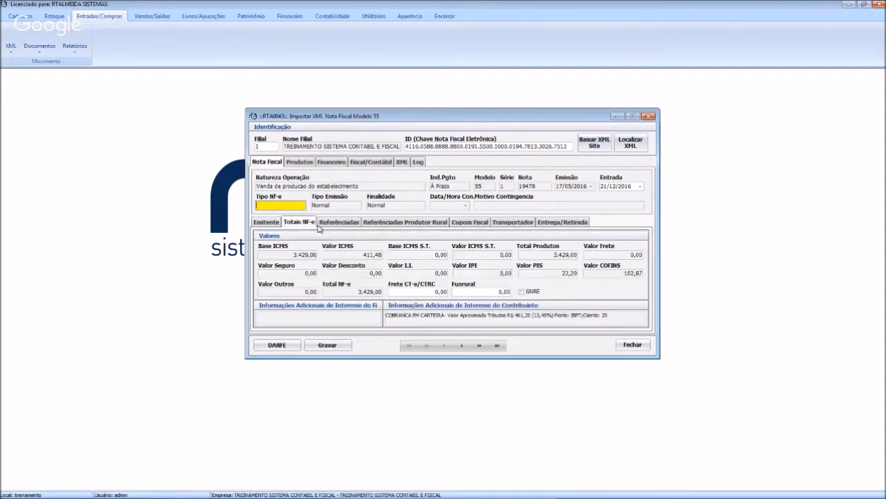
pyautogui.click(343, 222)
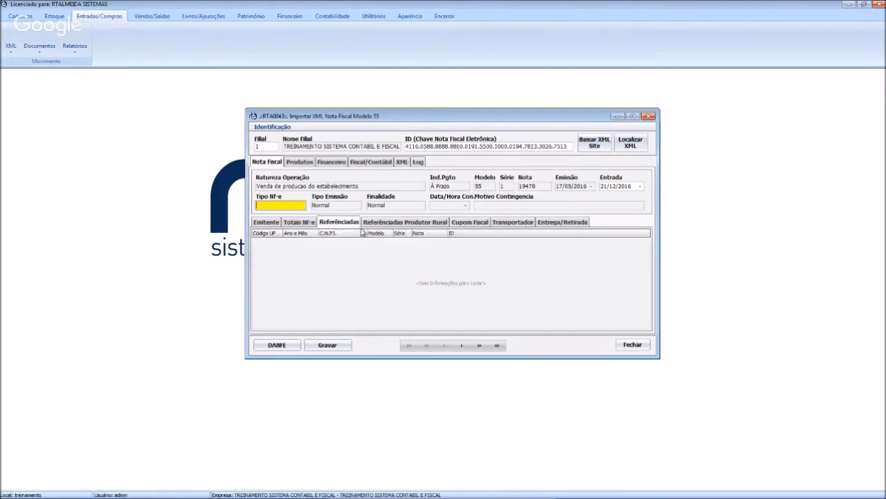
pyautogui.click(403, 161)
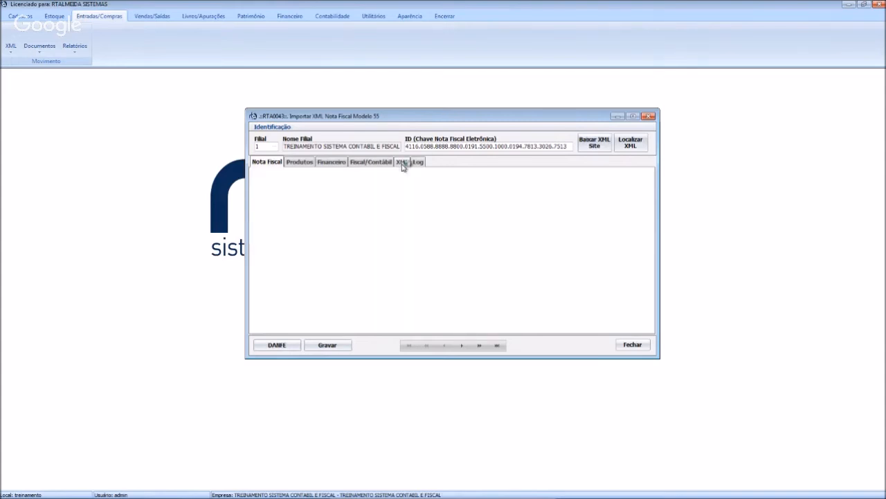
pyautogui.moveTo(650, 186); pyautogui.dragTo(651, 313)
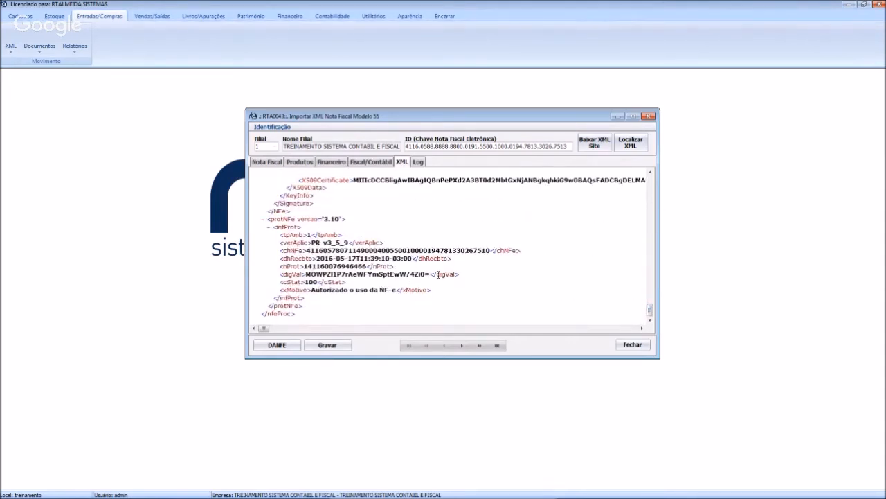
# Step: Return to the Nota Fiscal data and review Referenciadas Produtor Rural, Cupom Fiscal, Transportador and Entrega/Retirada
pyautogui.click(268, 162)
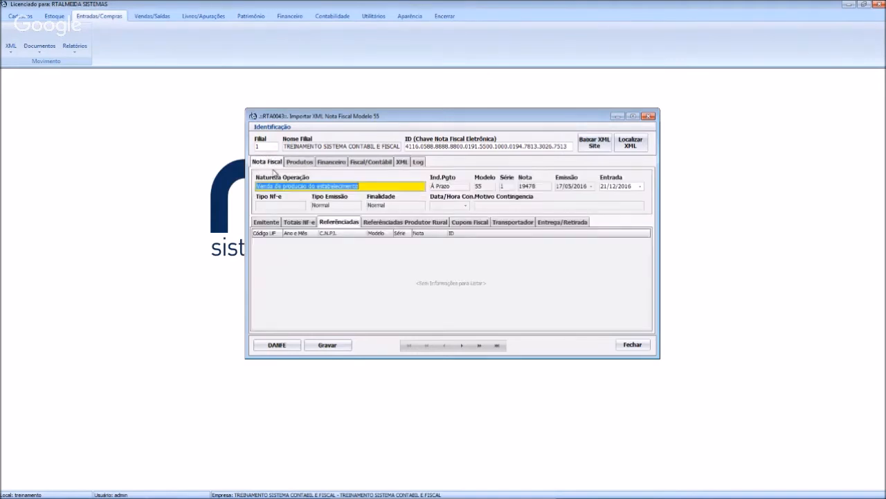
pyautogui.click(386, 224)
pyautogui.click(470, 224)
pyautogui.click(513, 222)
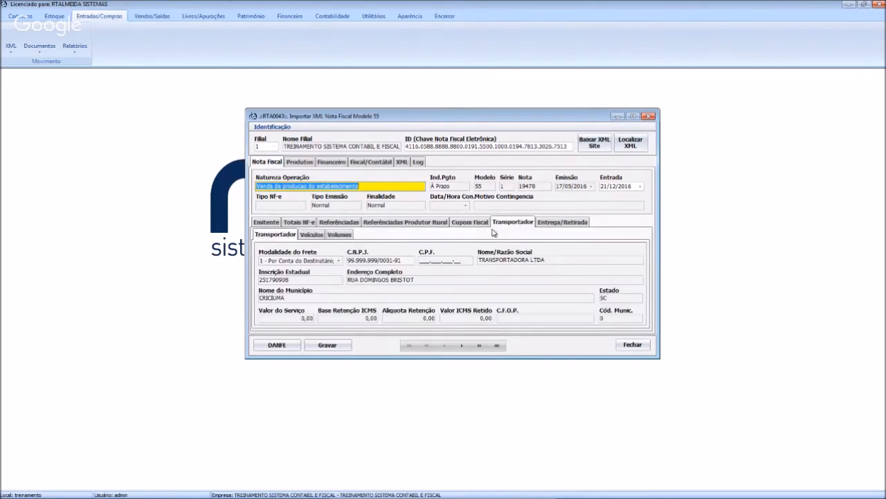
pyautogui.click(568, 222)
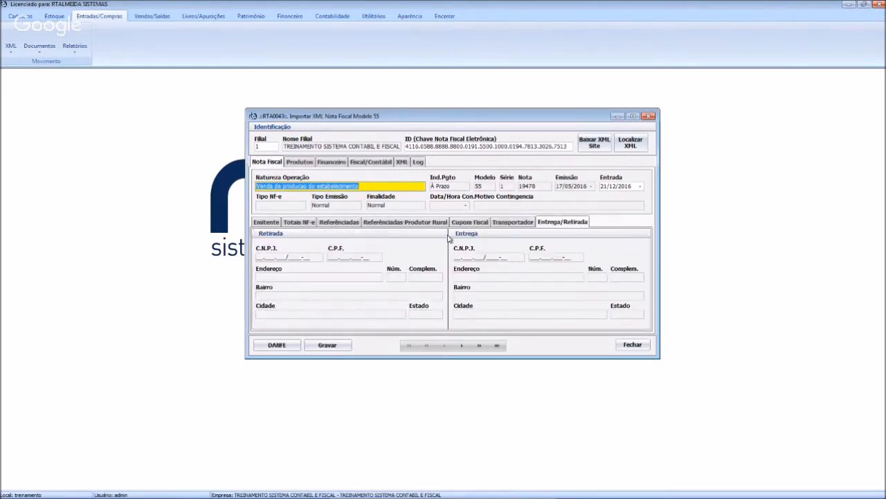
# Step: Examine the carrier's Transportador, Veículos and Volumes details, and return to the Emitente data
pyautogui.click(513, 222)
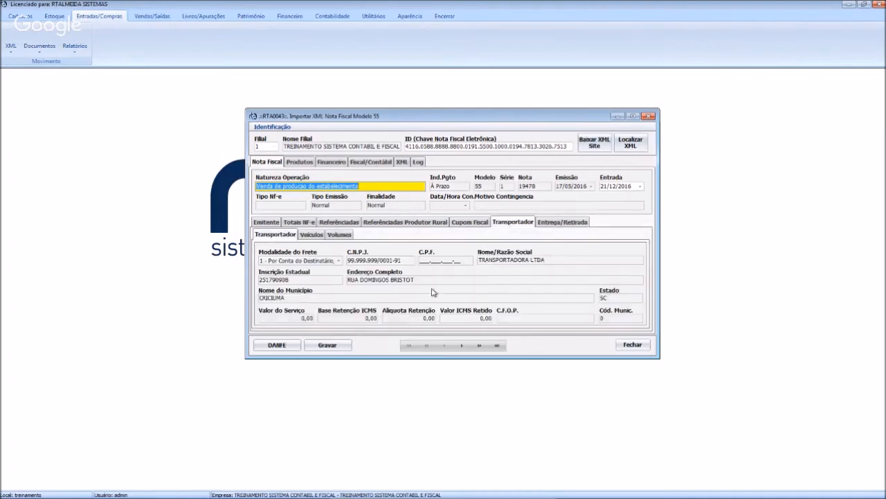
pyautogui.click(312, 235)
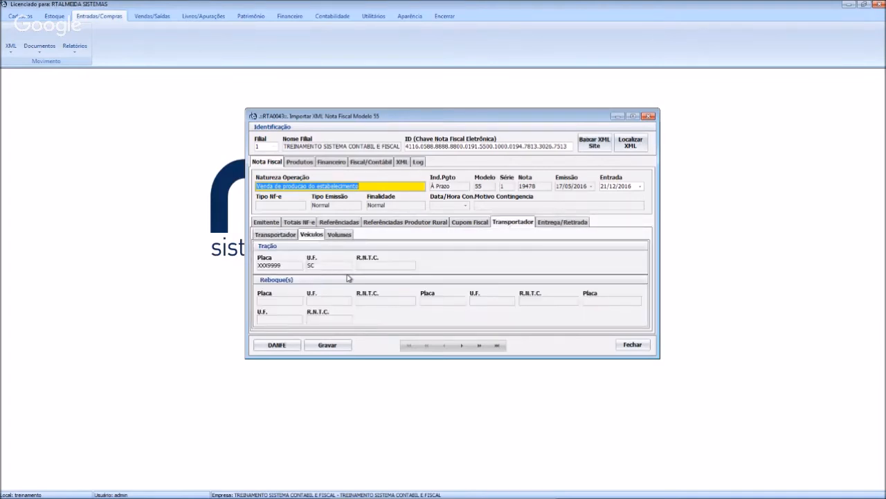
pyautogui.click(340, 235)
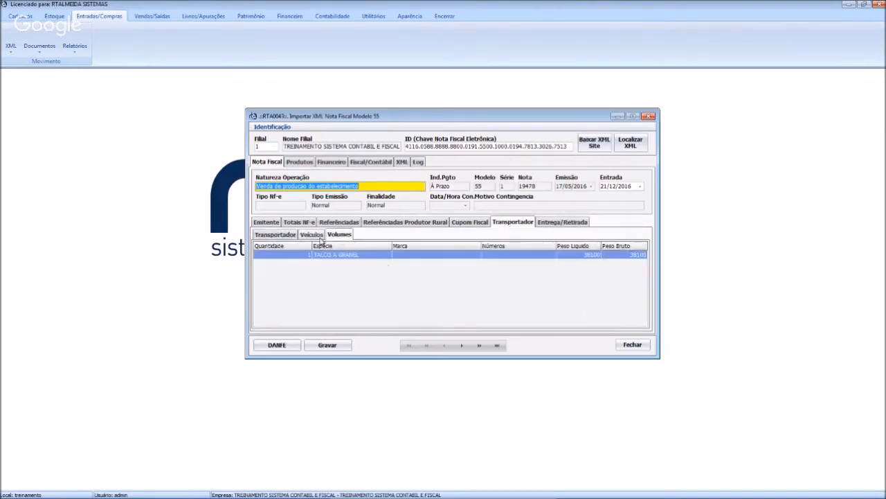
pyautogui.click(312, 235)
pyautogui.click(275, 235)
pyautogui.click(266, 221)
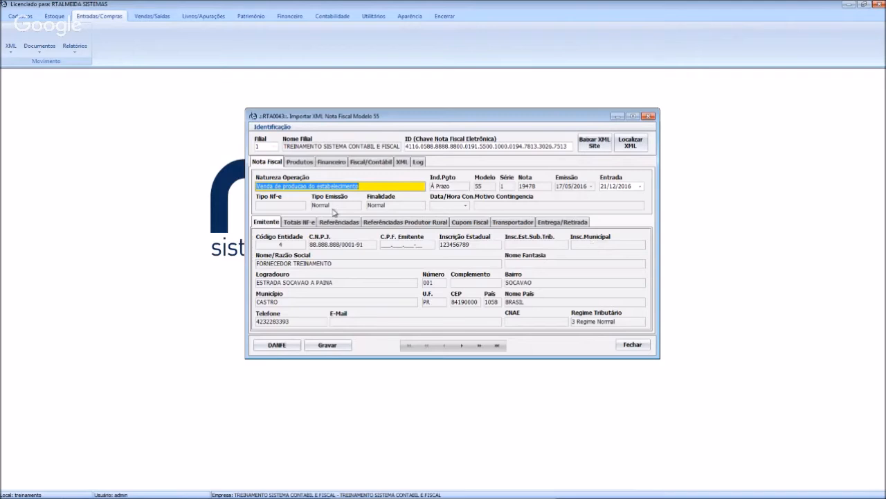
# Step: Open the product referencing form for the TALCO CERAMICO item in the invoice's product list and reposition it
pyautogui.click(301, 164)
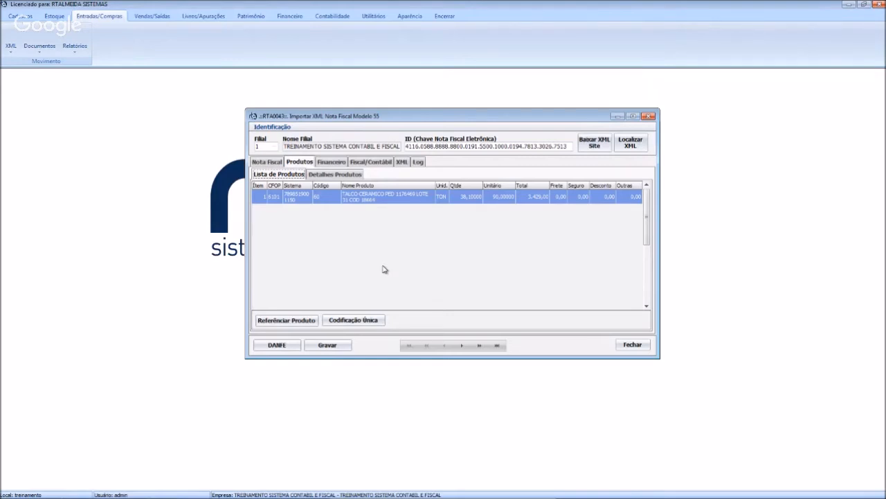
pyautogui.rightClick(302, 200)
pyautogui.press('Escape')
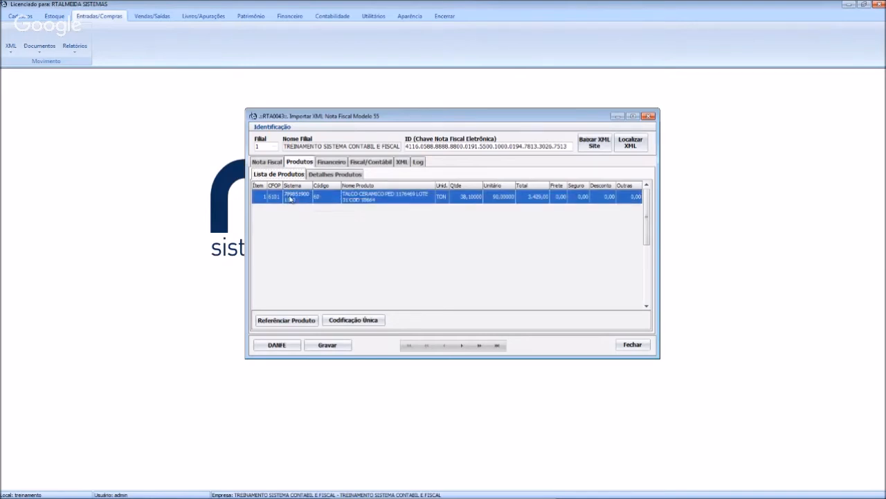
pyautogui.rightClick(302, 200)
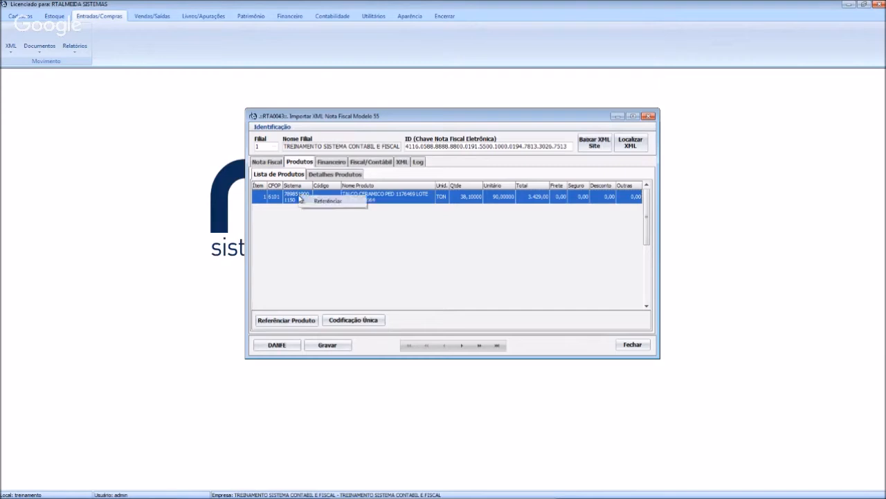
pyautogui.click(326, 201)
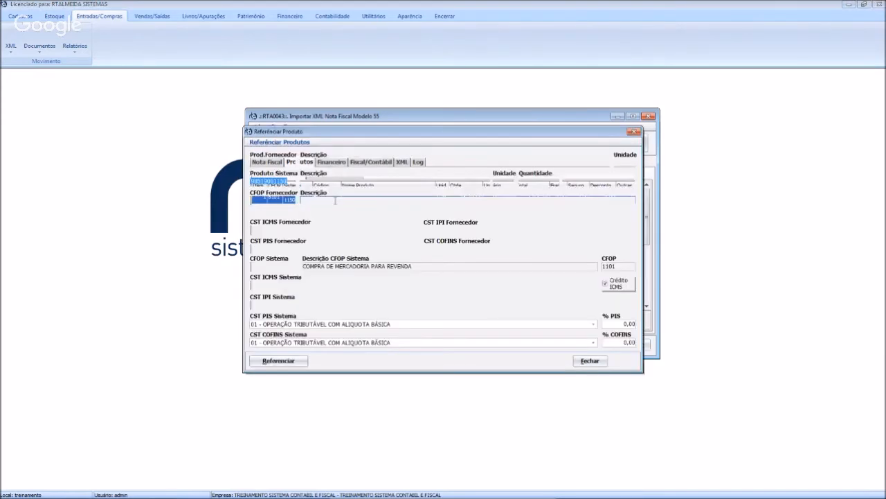
pyautogui.moveTo(437, 135); pyautogui.dragTo(443, 116)
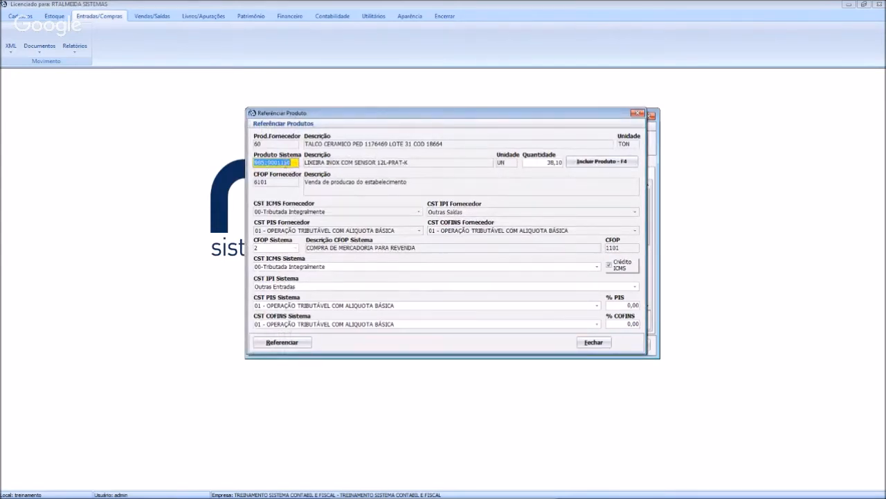
# Step: View the new-product registration prefilled from the supplier's item, check its Código field and close it without saving
pyautogui.click(596, 164)
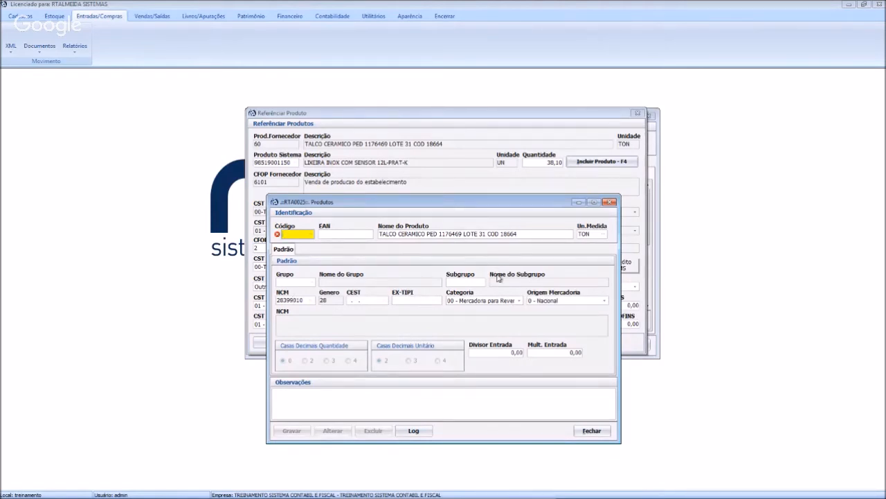
pyautogui.click(290, 233)
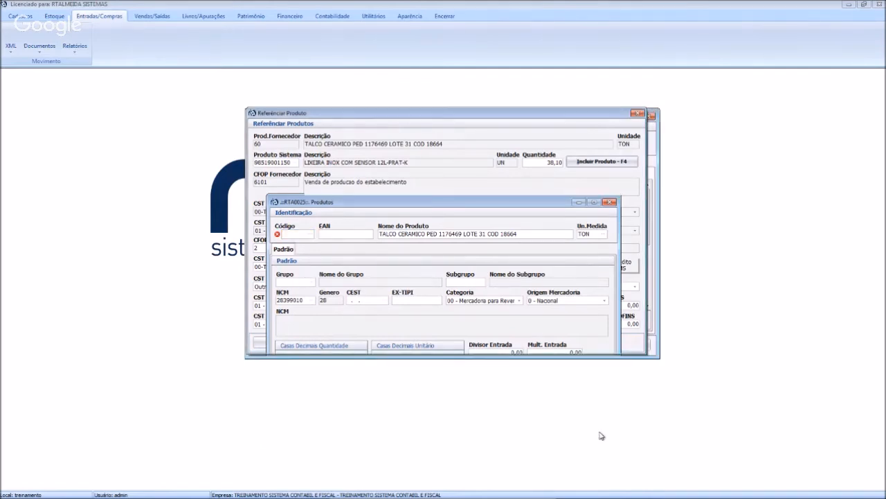
pyautogui.click(600, 435)
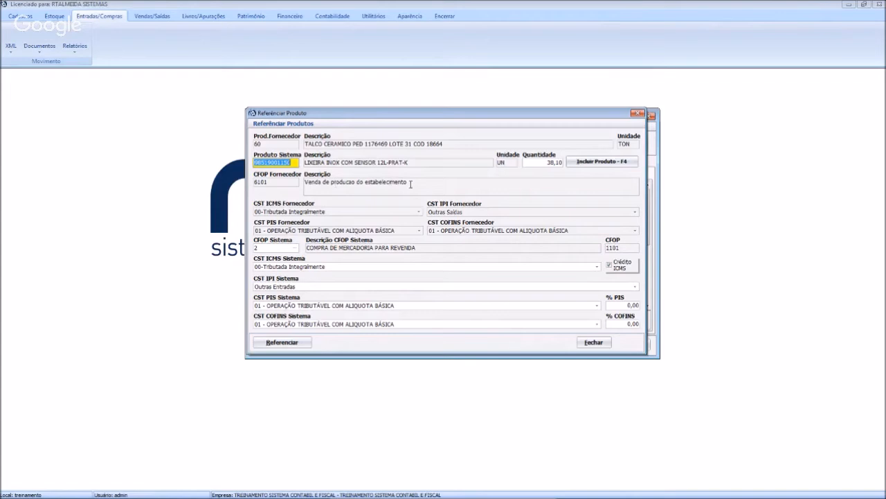
# Step: Examine the supplier's CFOP description, the CFOP Sistema field and the CST ICMS Sistema options, and close the referencing form without applying it
pyautogui.moveTo(410, 183); pyautogui.dragTo(299, 184)
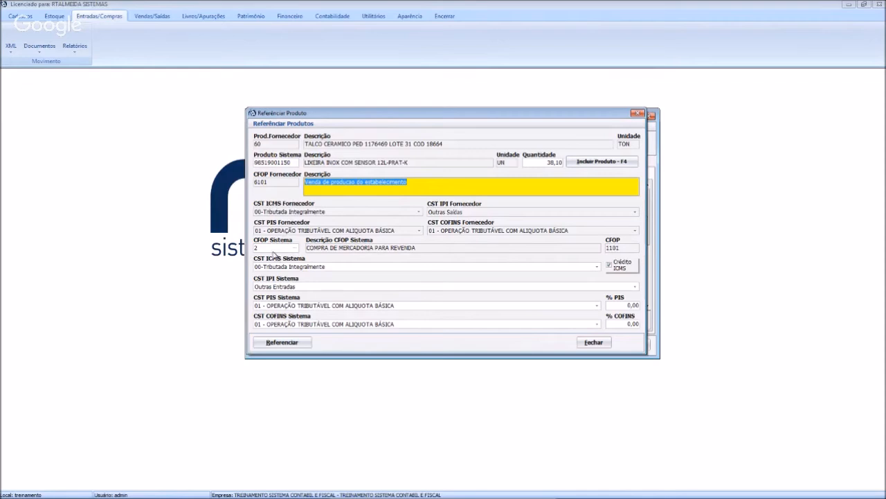
pyautogui.click(270, 247)
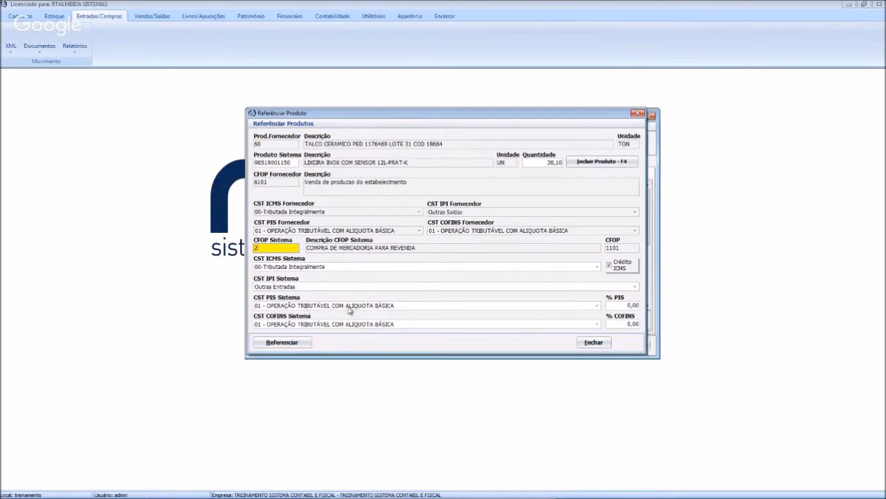
pyautogui.click(337, 271)
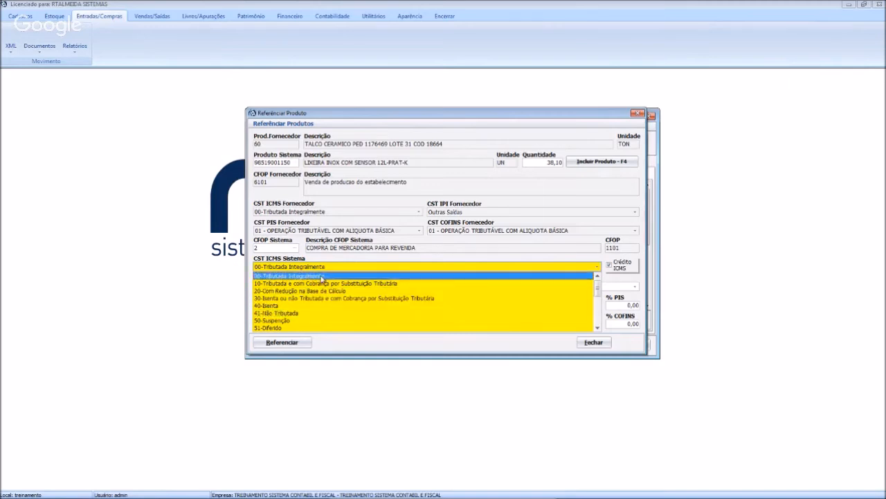
pyautogui.click(380, 260)
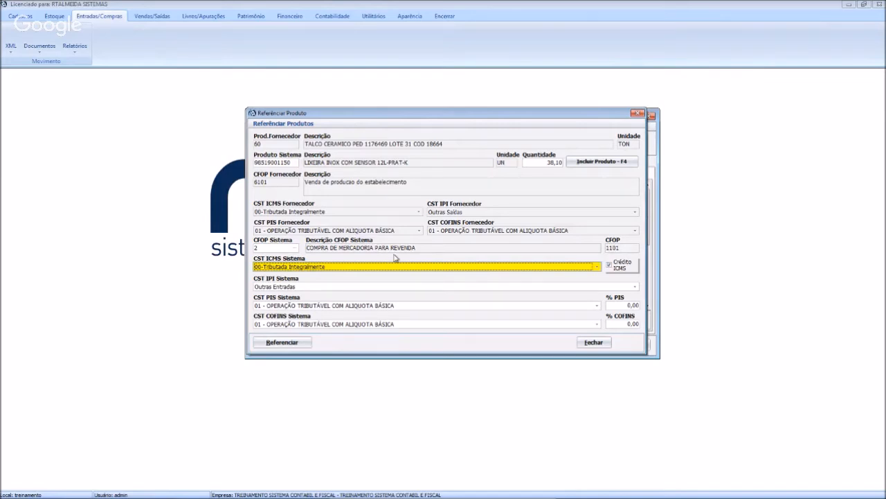
pyautogui.click(610, 343)
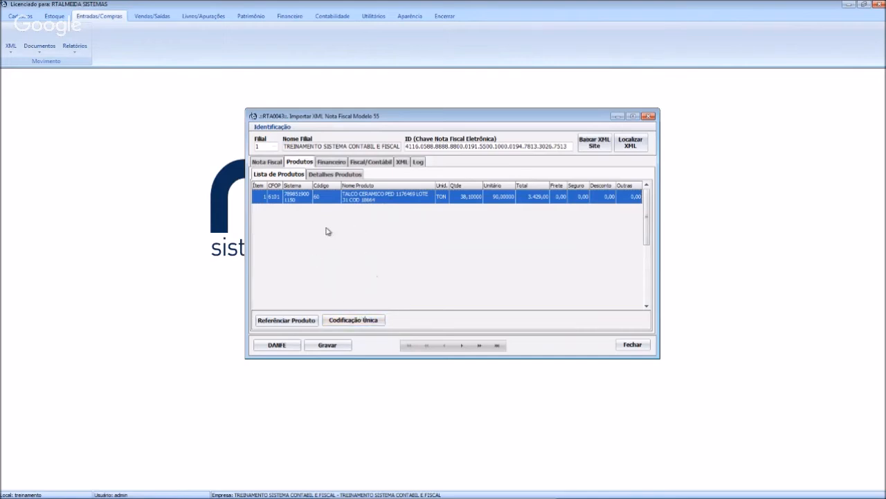
# Step: Review the item's product details and its ICMS, Simples, IPI, Importação, PIS/COFINS and additional information, and return to the product list
pyautogui.click(335, 174)
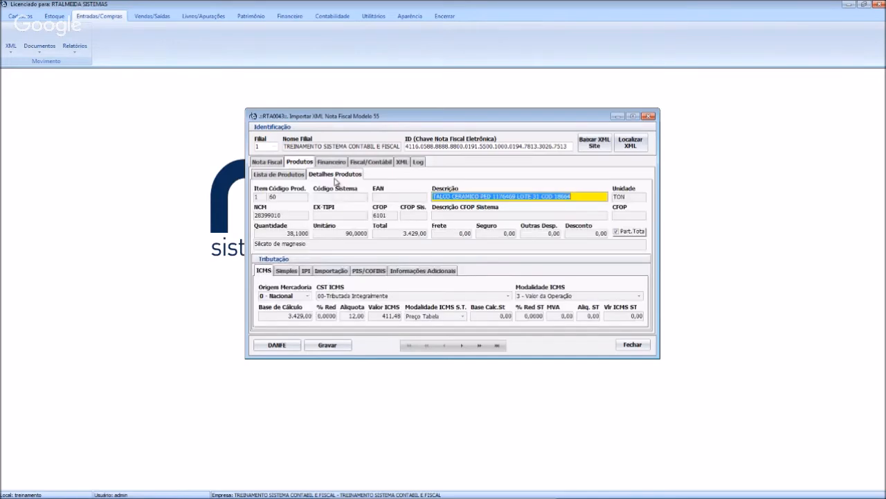
pyautogui.click(279, 174)
pyautogui.click(351, 177)
pyautogui.click(287, 271)
pyautogui.click(307, 270)
pyautogui.click(330, 270)
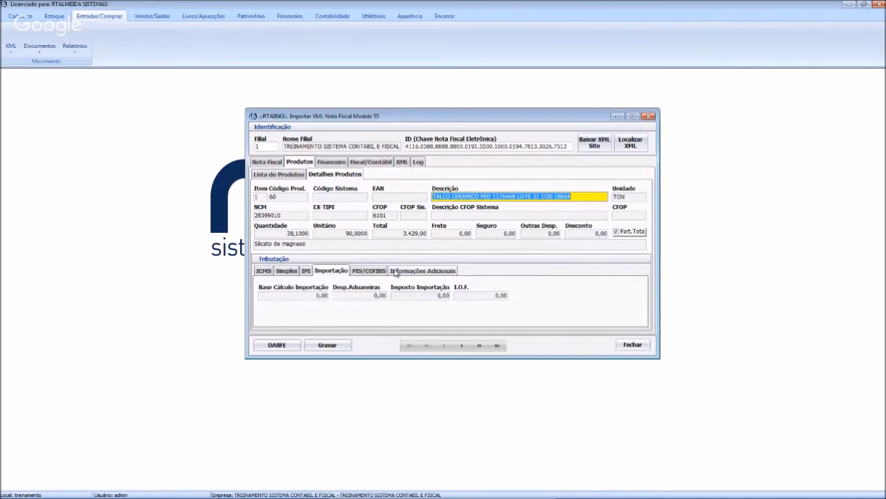
pyautogui.click(369, 271)
pyautogui.click(424, 271)
pyautogui.click(261, 272)
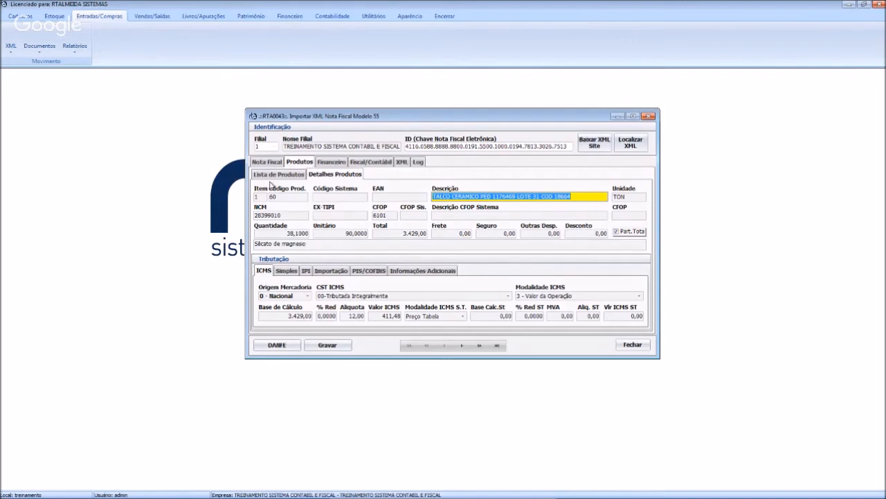
pyautogui.click(280, 175)
# Step: Review the invoice's Financeiro, Fiscal/Contábil, XML and Log data, and return to the Nota Fiscal data
pyautogui.click(332, 163)
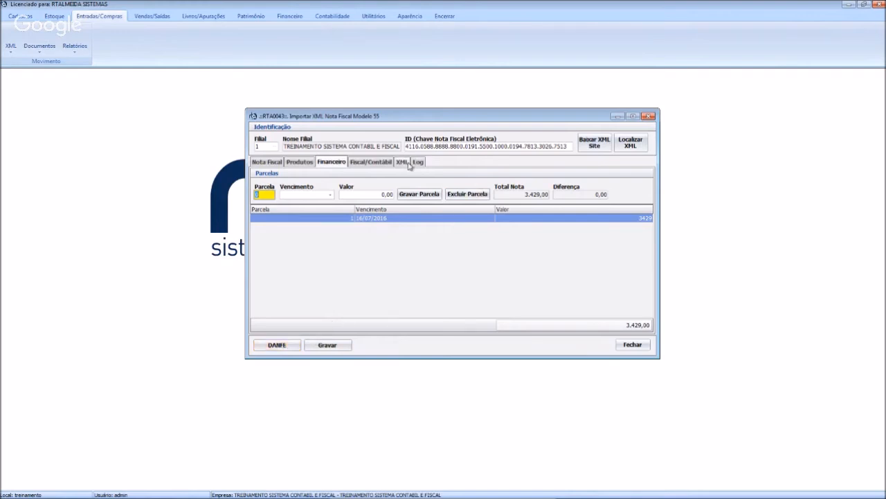
pyautogui.click(369, 164)
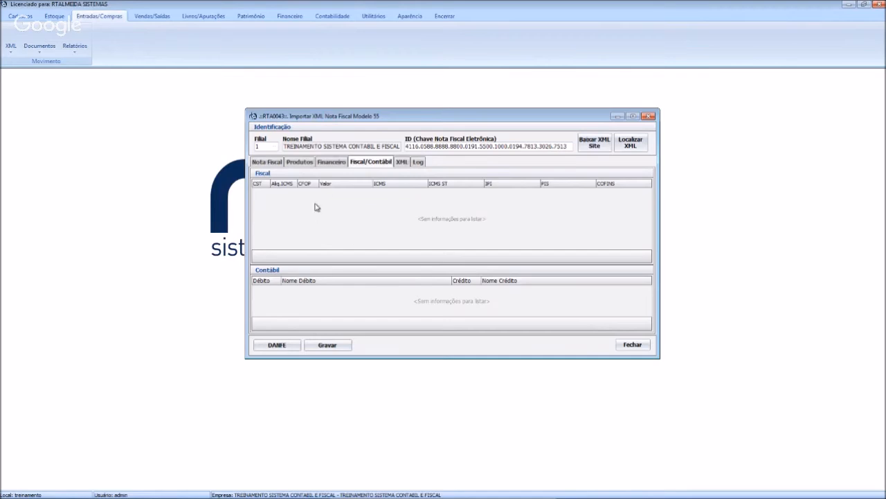
pyautogui.click(402, 163)
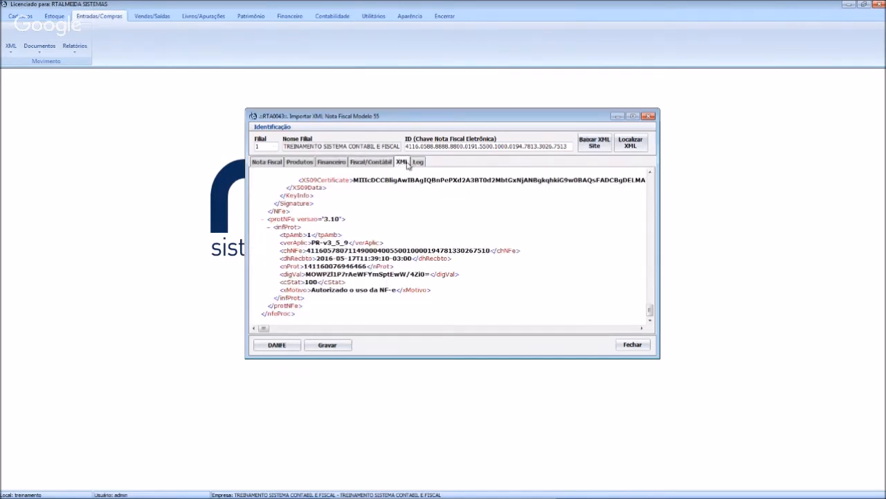
pyautogui.click(418, 163)
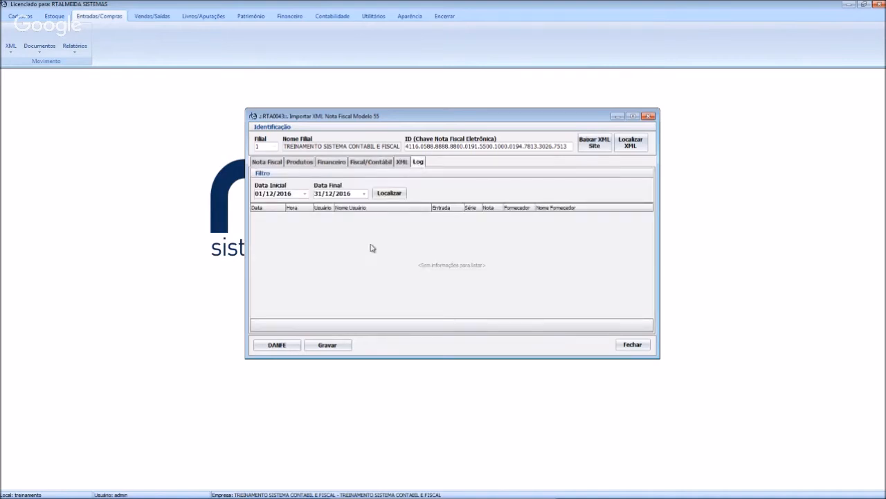
pyautogui.click(274, 165)
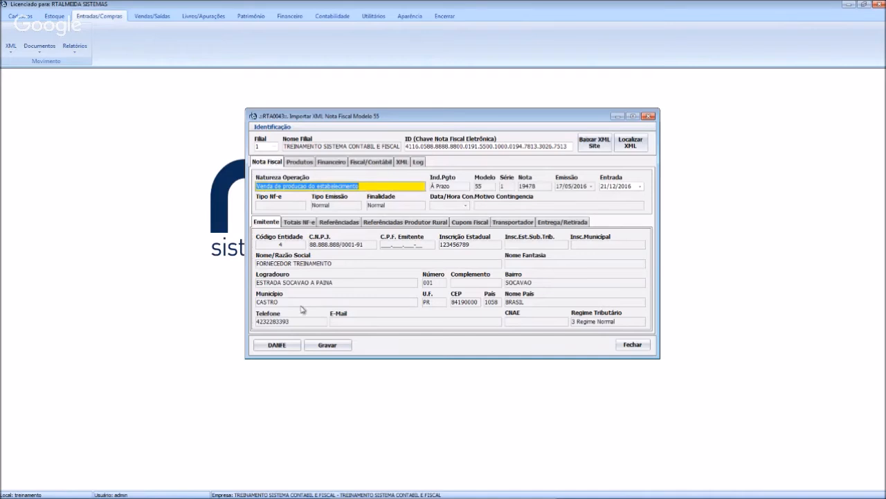
# Step: Preview the invoice's DANFE, look through the page and close the preview
pyautogui.click(277, 345)
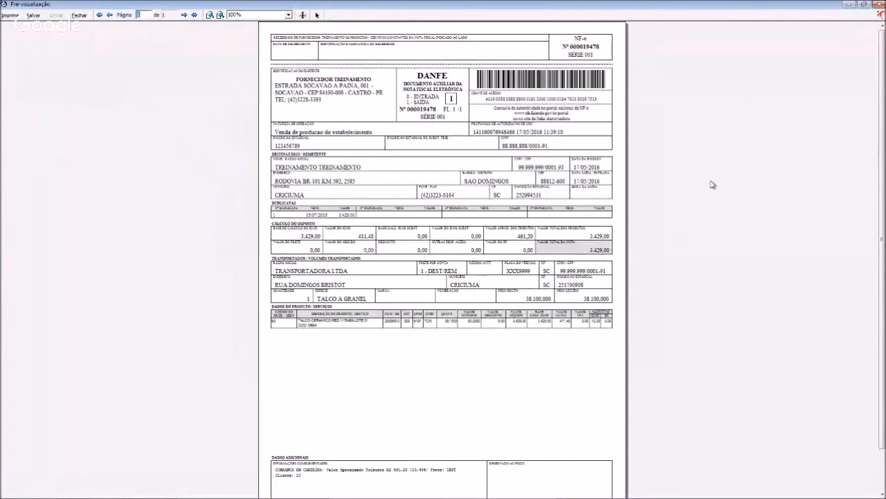
pyautogui.scroll(-1, 881, 104)
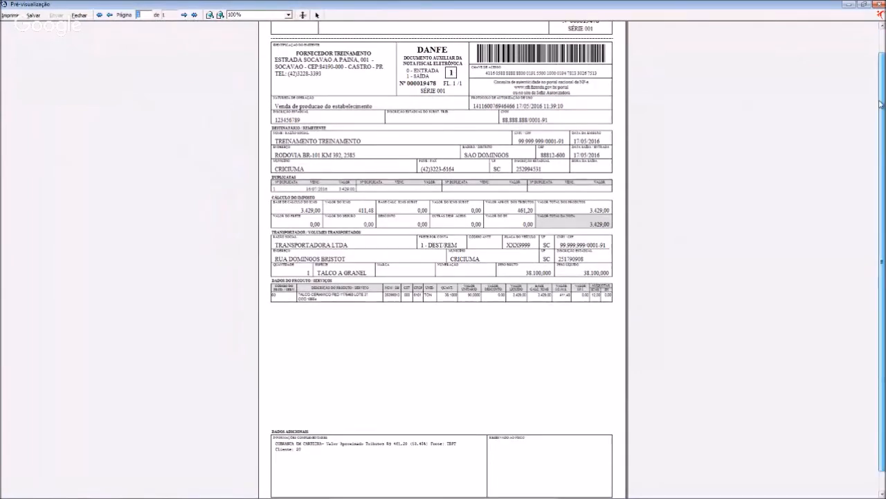
pyautogui.scroll(1, 881, 104)
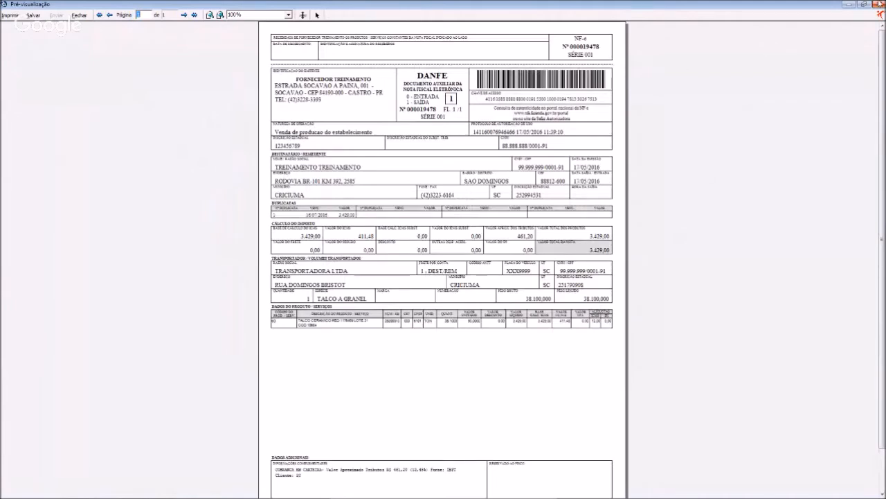
pyautogui.click(881, 5)
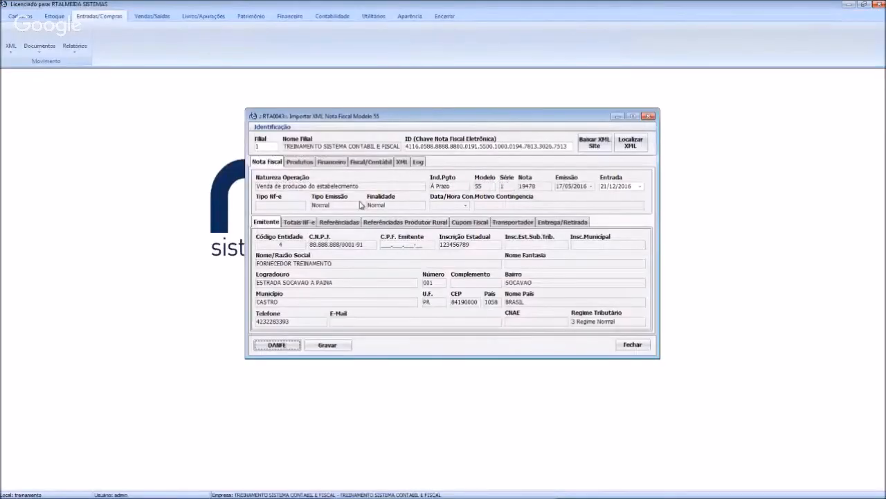
# Step: Recheck the invoice's product list and Nota Fiscal data, and close the XML import without saving
pyautogui.click(305, 164)
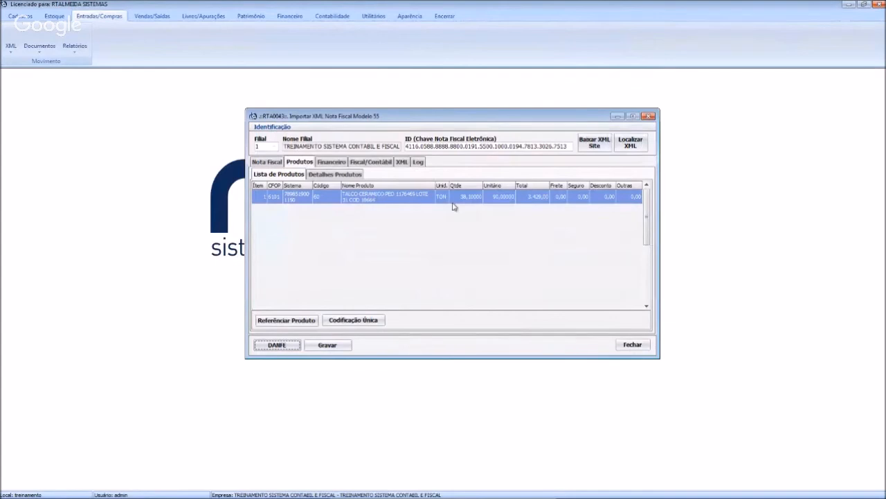
pyautogui.click(273, 162)
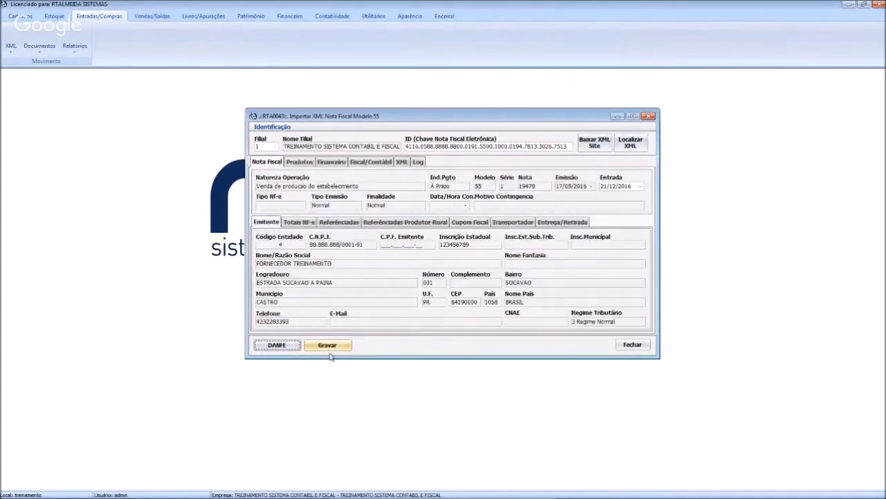
pyautogui.moveTo(372, 121); pyautogui.dragTo(367, 121)
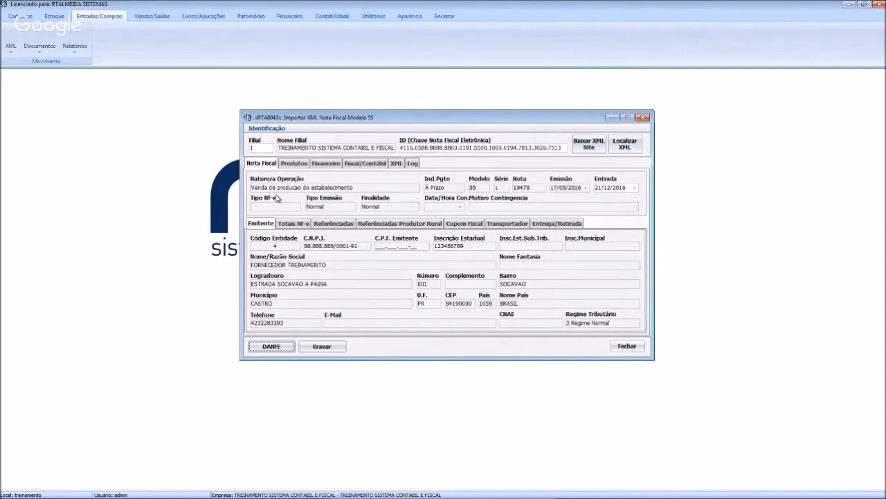
pyautogui.click(642, 119)
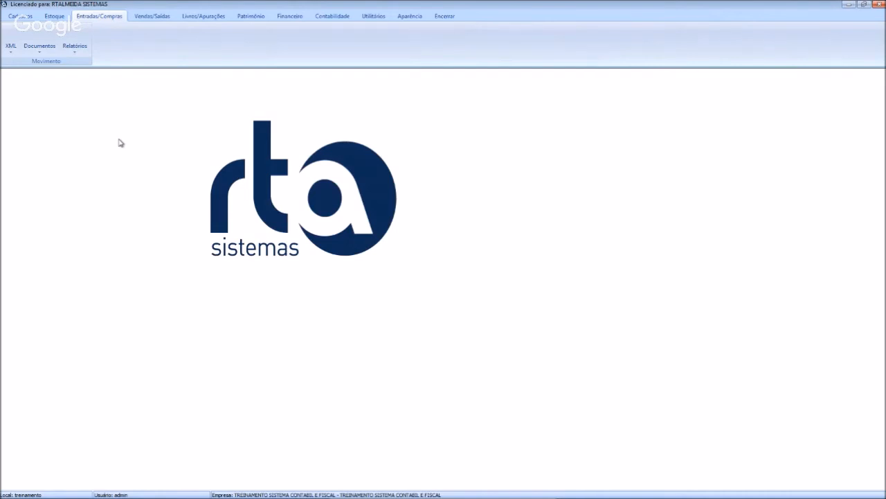
# Step: Open the Notas Fiscais de Entrada/Compra form and move its window slightly lower
pyautogui.click(40, 47)
pyautogui.click(44, 62)
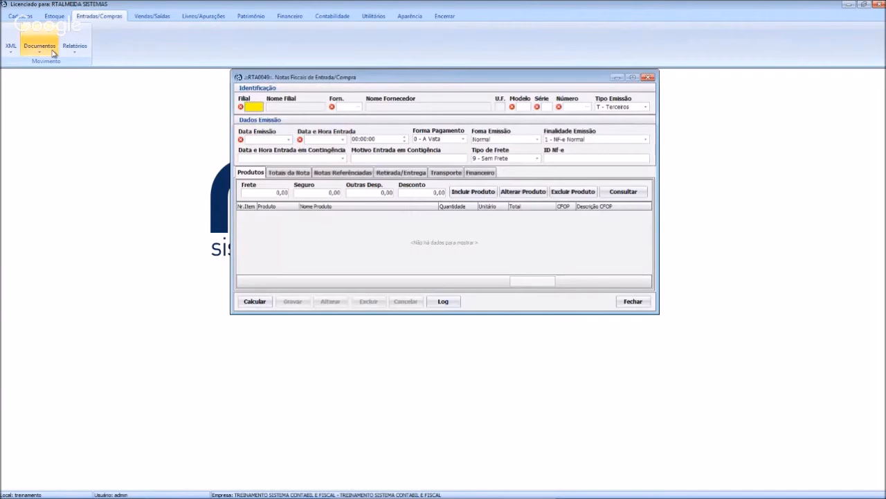
pyautogui.moveTo(311, 75); pyautogui.dragTo(312, 88)
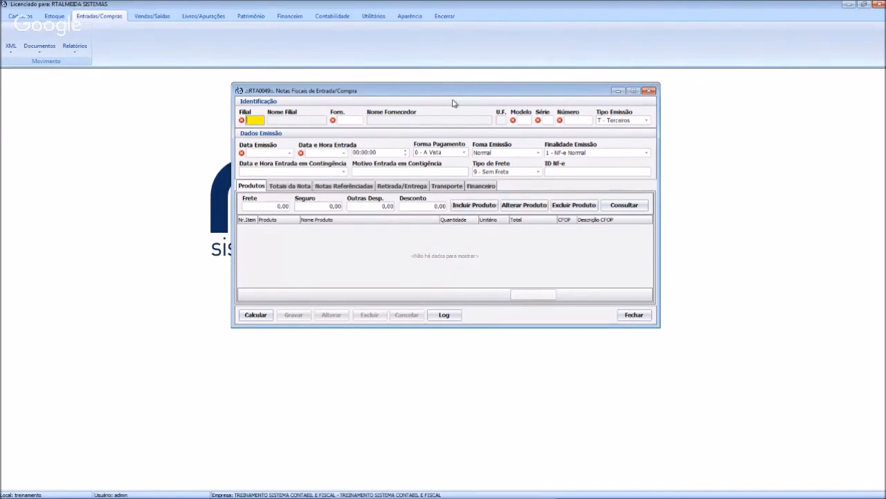
pyautogui.moveTo(459, 93); pyautogui.dragTo(460, 106)
# Step: Set the purchase invoice's Filial to 1 and its supplier (Forn.) to code 1
pyautogui.write('1')
pyautogui.press('Return')
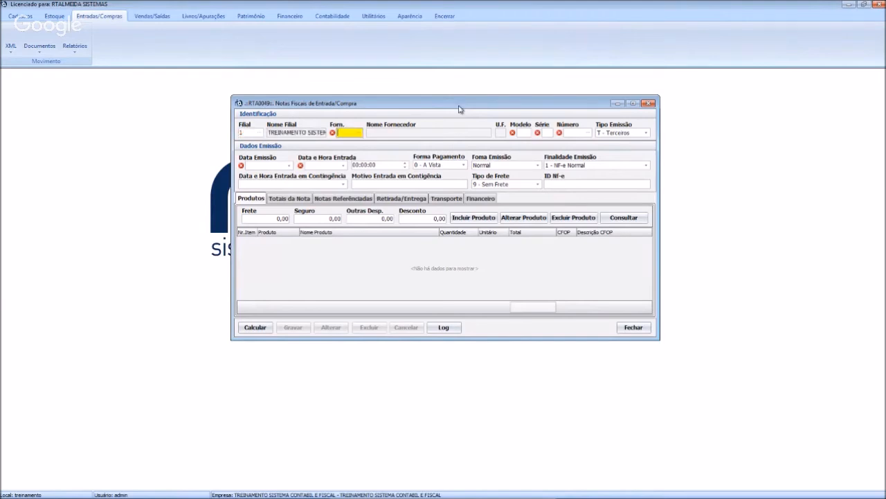
pyautogui.write('1')
pyautogui.press('Return')
pyautogui.press('Return')
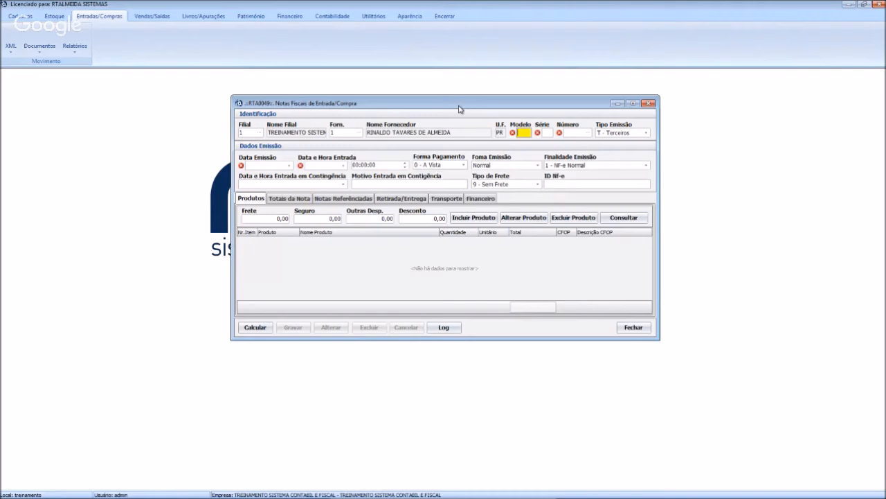
# Step: Set the purchase invoice's Modelo to 01, Série to 1 and Número to 100, keeping Tipo Emissão as T - Terceiros
pyautogui.write('01')
pyautogui.press('Tab')
pyautogui.write('1')
pyautogui.press('Tab')
pyautogui.write('100')
pyautogui.press('Tab')
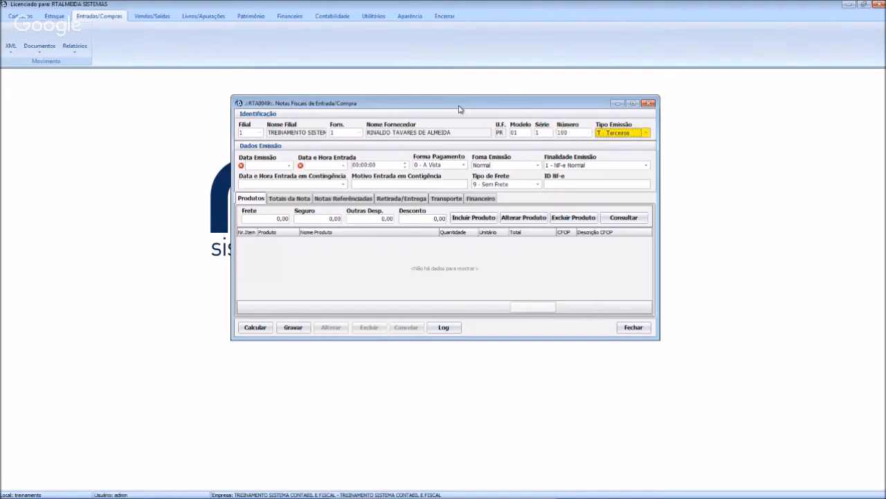
pyautogui.press('Tab')
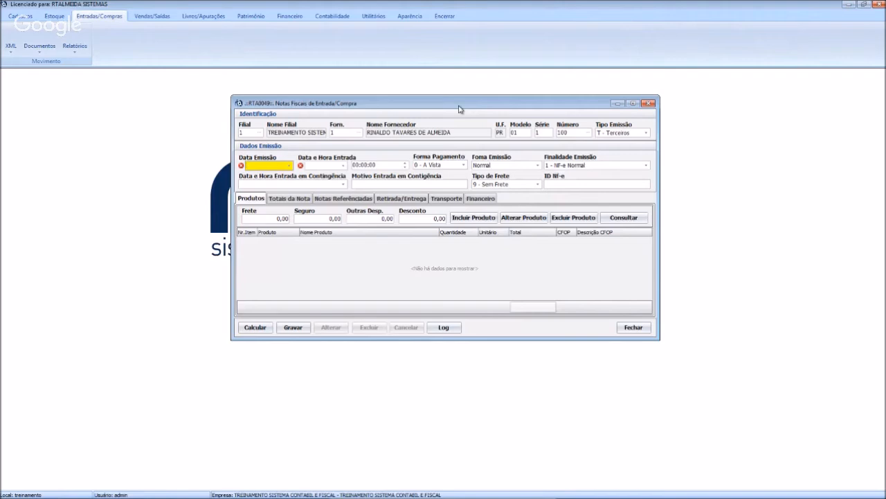
# Step: Set the purchase invoice's Data Emissão and entry date both to 21/12/2016, keeping the default entry time
pyautogui.write('21122016')
pyautogui.press('Tab')
pyautogui.write('21122016')
pyautogui.press('Tab')
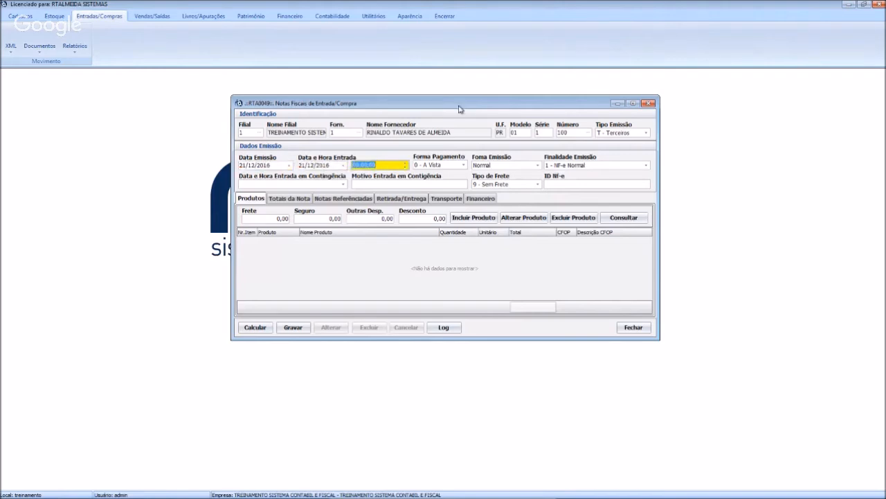
pyautogui.press('Tab')
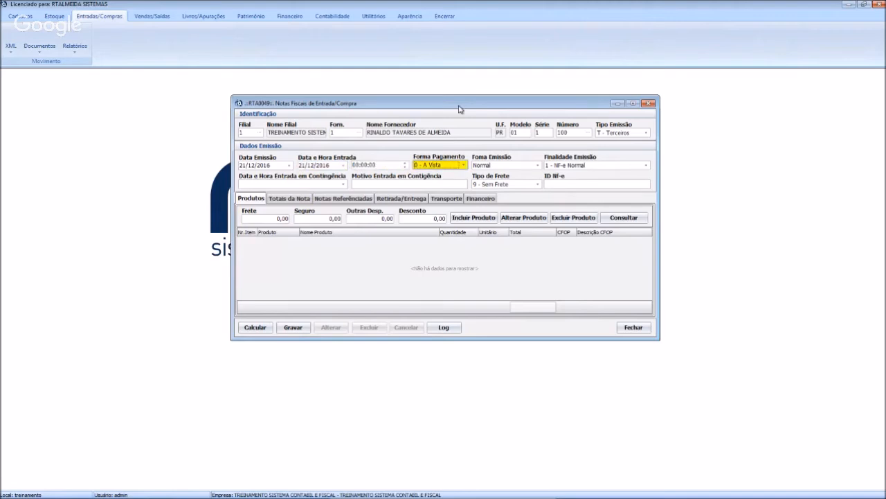
# Step: Choose payment 0 - A Vista, emission form Normal, purpose 1 - NF-e Normal and freight type 9 - Sem Frete for the invoice
pyautogui.click(445, 165)
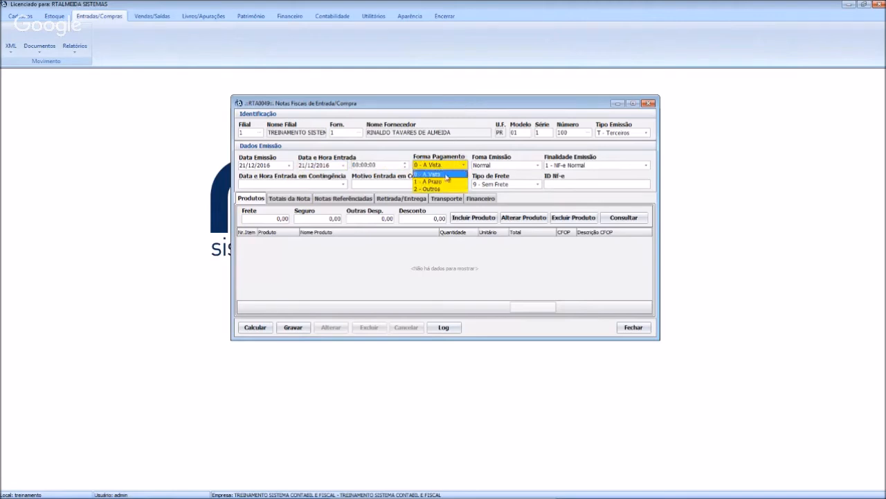
pyautogui.click(447, 173)
pyautogui.click(527, 166)
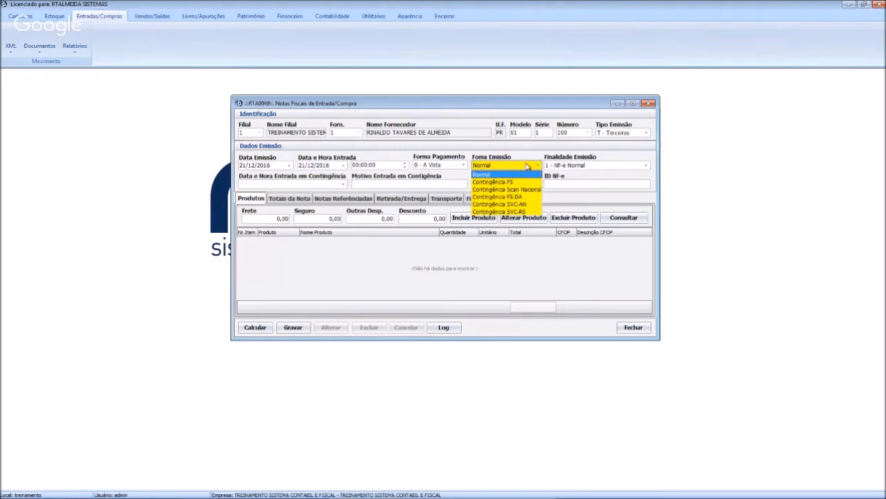
pyautogui.click(506, 174)
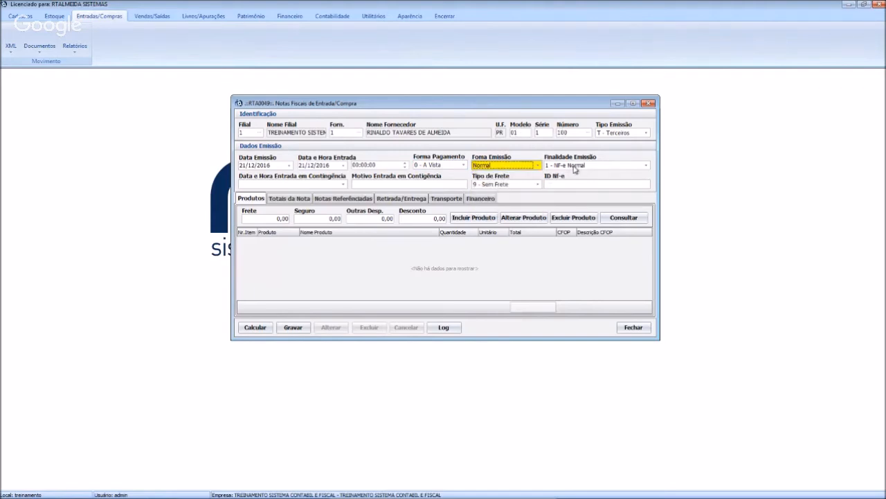
pyautogui.click(564, 166)
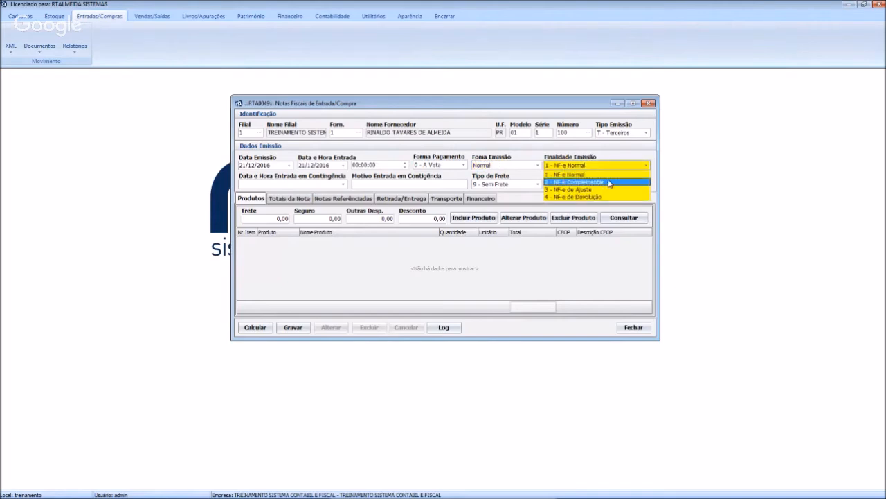
pyautogui.click(584, 175)
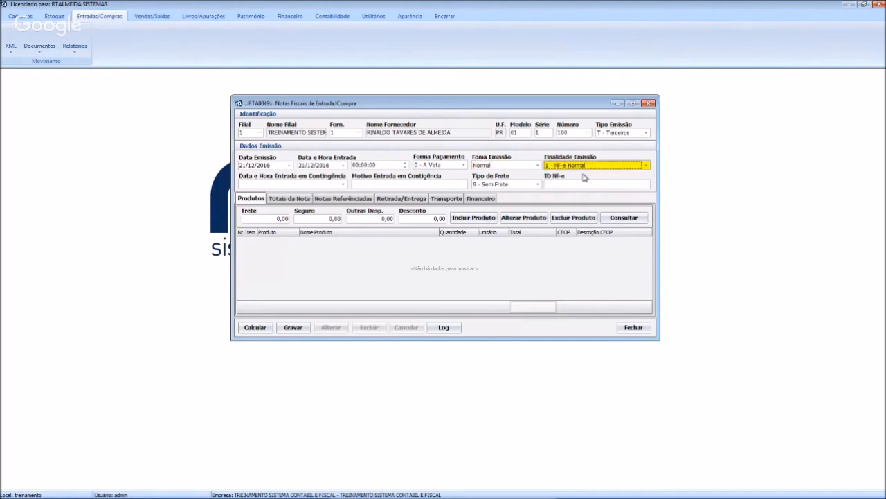
pyautogui.click(504, 185)
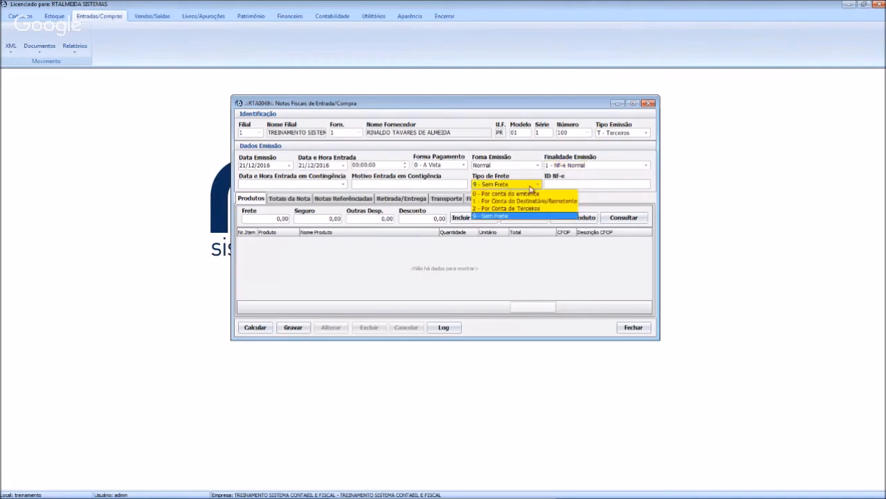
pyautogui.click(511, 217)
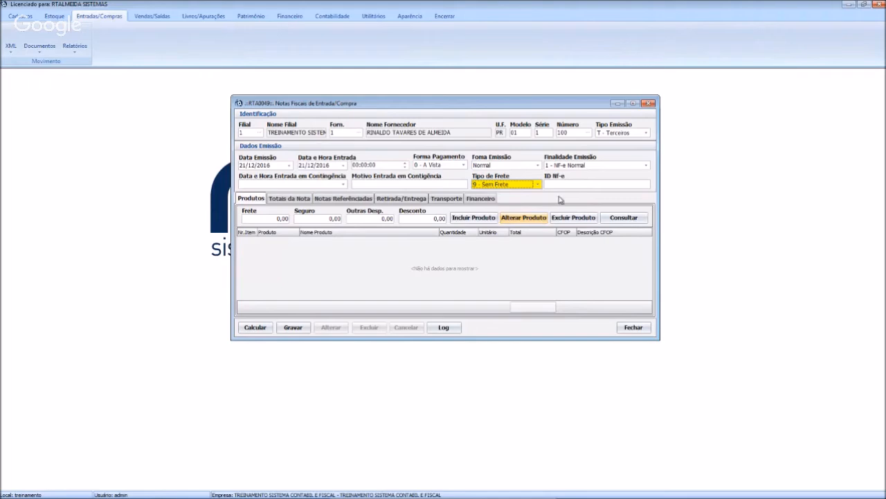
# Step: Go through the invoice's Frete, Seguro, Outras Desp. and Desconto fields without changing them
pyautogui.click(271, 219)
pyautogui.press('Tab')
pyautogui.press('Tab')
pyautogui.click(409, 220)
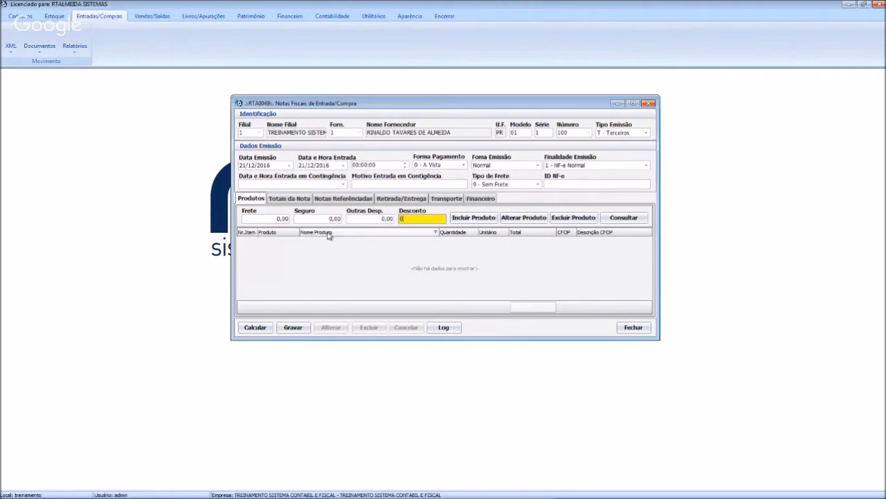
pyautogui.click(485, 218)
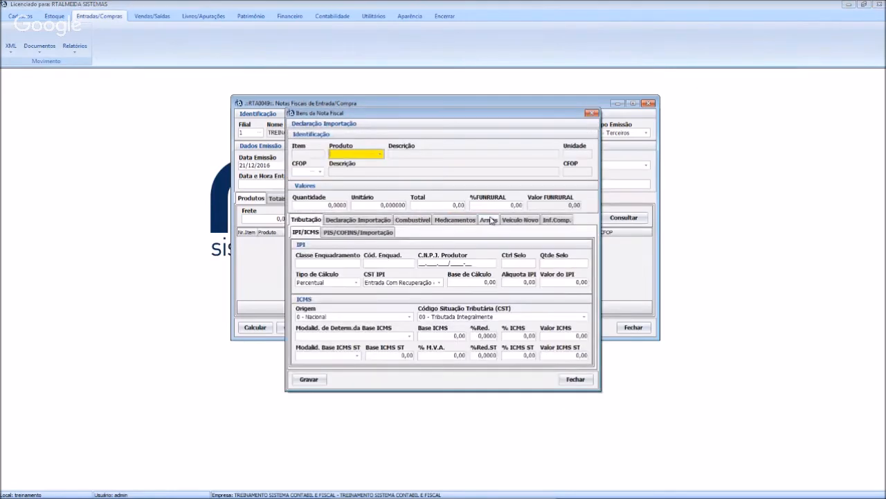
pyautogui.moveTo(425, 116); pyautogui.dragTo(420, 94)
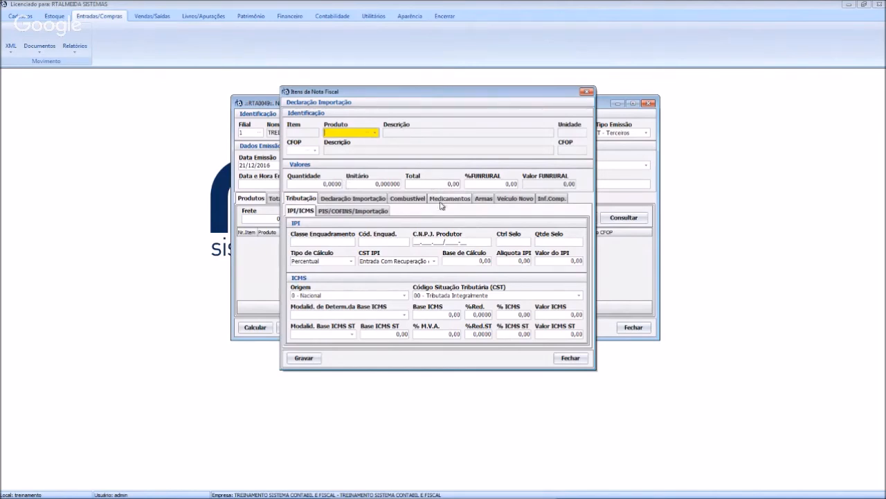
pyautogui.click(586, 92)
# Step: Look up CFOP record code 2 in the registrations, examine its parameters and purchase/sale taxation, and close it
pyautogui.click(21, 16)
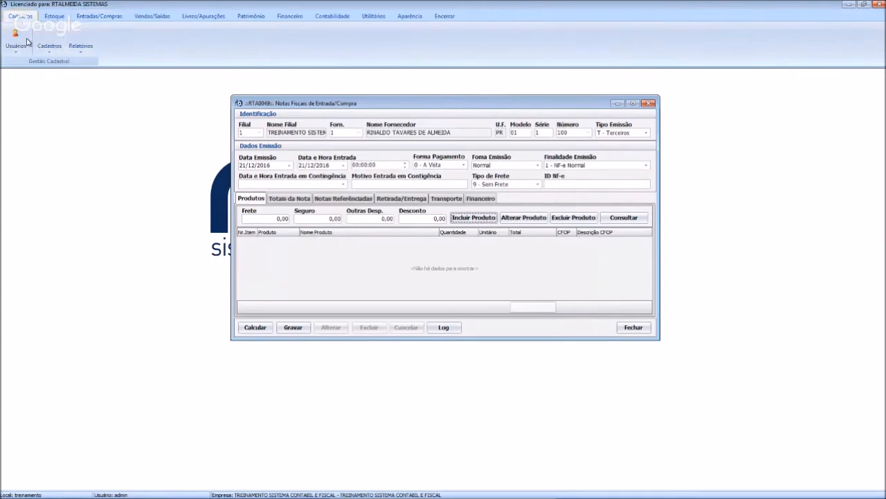
pyautogui.click(50, 45)
pyautogui.click(59, 185)
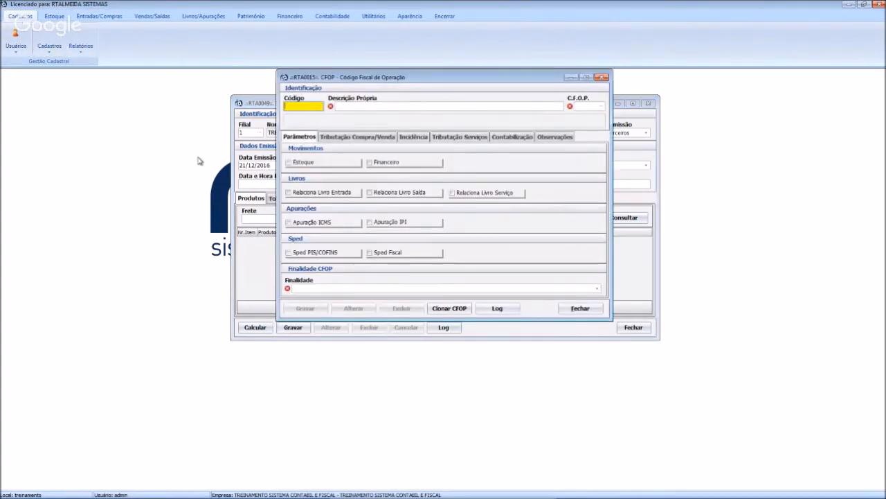
pyautogui.write('2')
pyautogui.press('Tab')
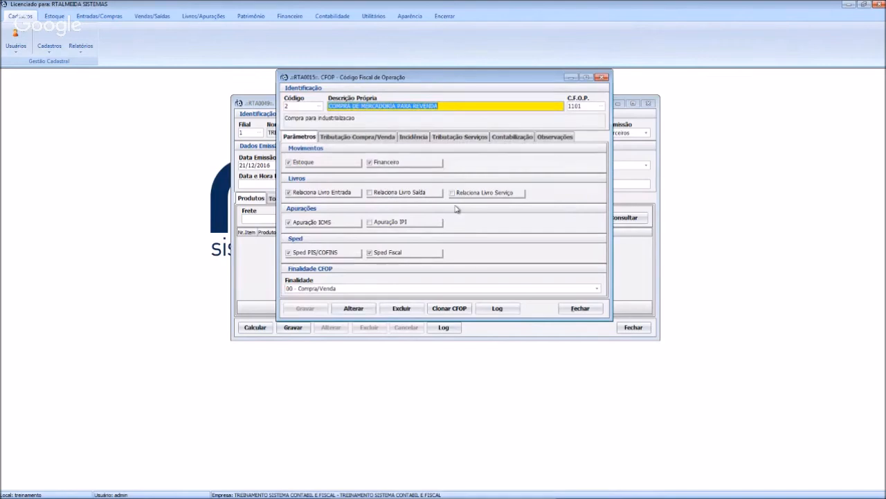
pyautogui.click(384, 138)
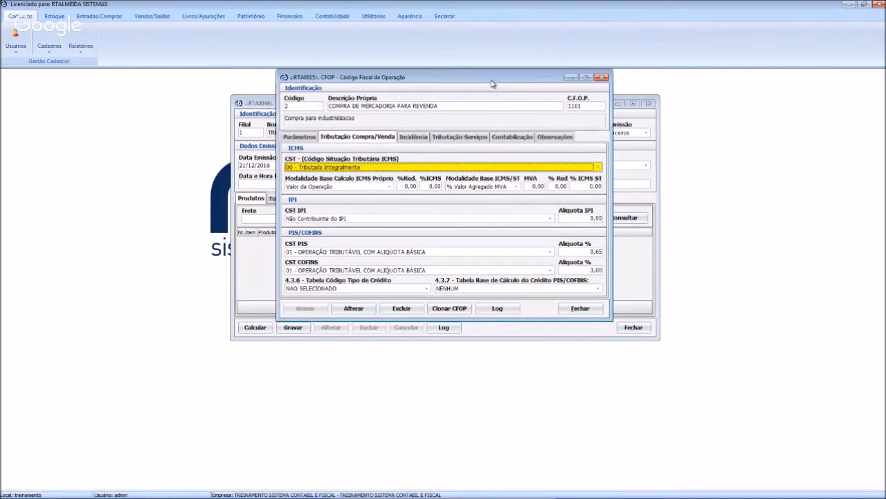
pyautogui.moveTo(492, 81); pyautogui.dragTo(504, 102)
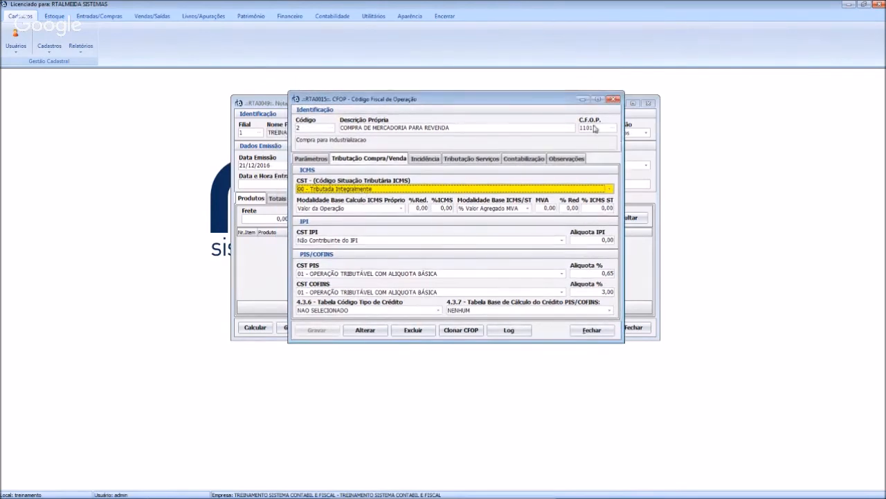
pyautogui.click(613, 99)
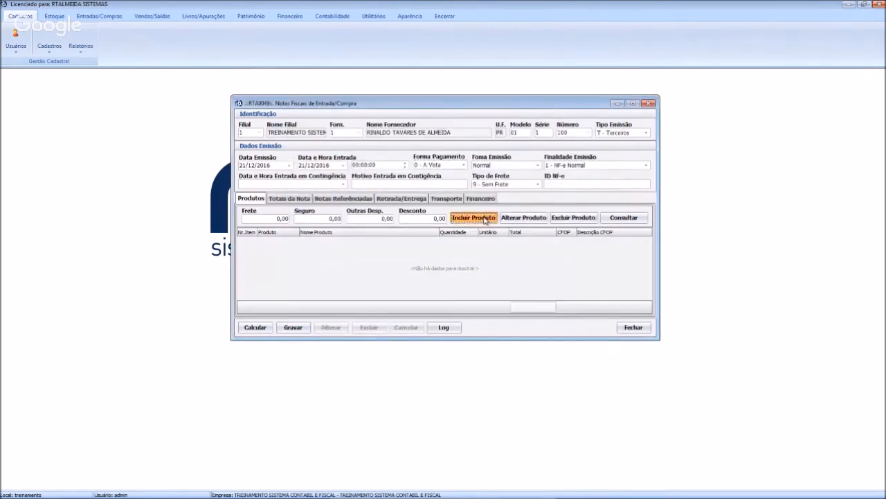
# Step: Examine the new invoice item's taxation, import declaration, fuel, medicine, weapon, new vehicle and complementary information fields, and close it without saving
pyautogui.click(473, 217)
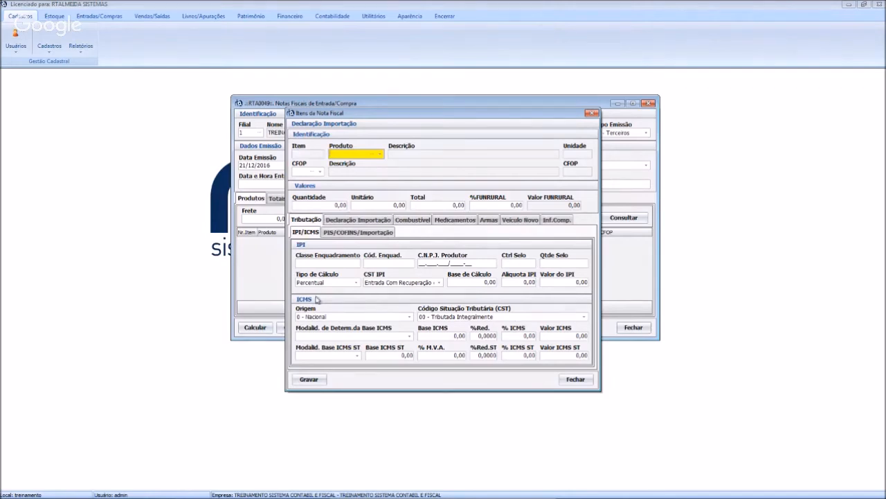
pyautogui.moveTo(478, 116)
pyautogui.mouseDown()
pyautogui.moveTo(474, 102)
pyautogui.moveTo(486, 101)
pyautogui.mouseUp()
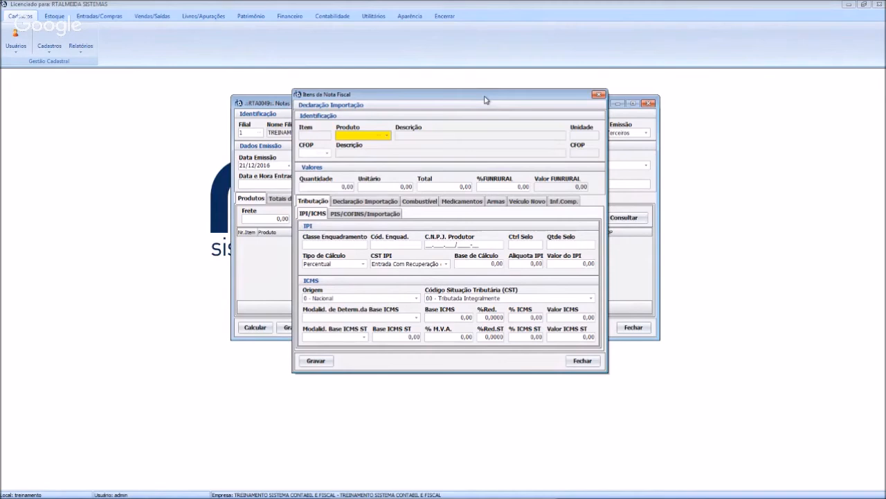
pyautogui.click(390, 205)
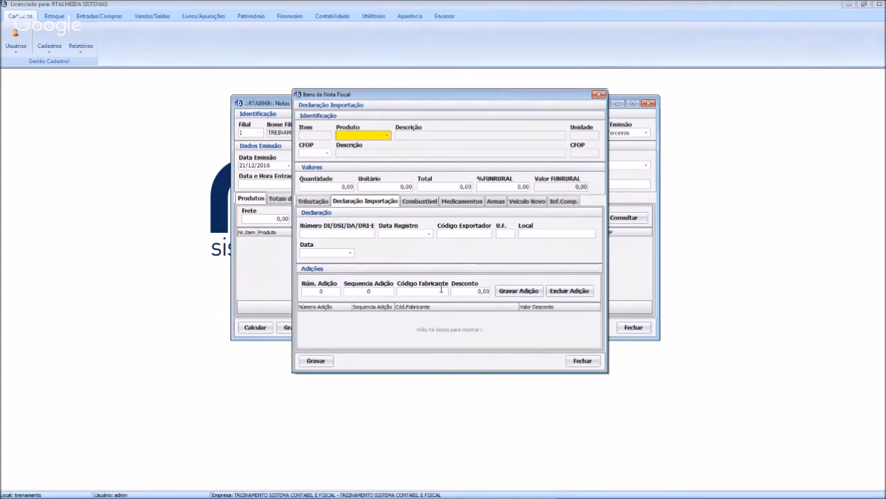
pyautogui.click(430, 202)
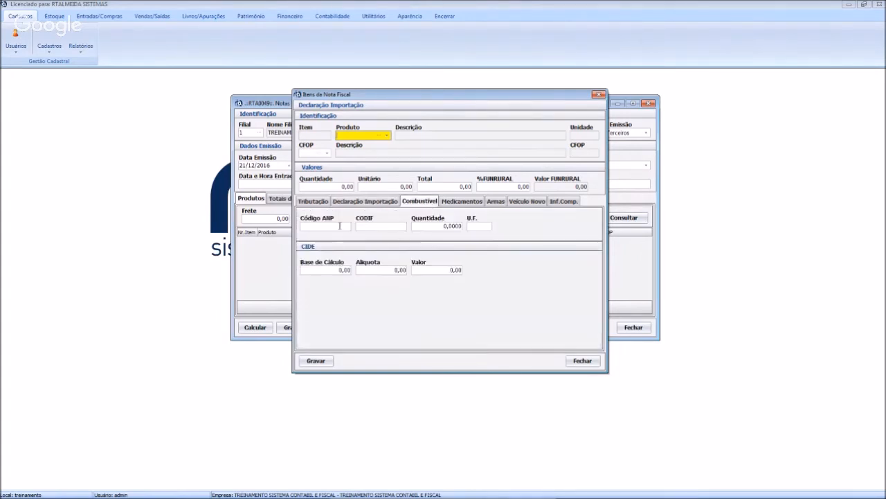
pyautogui.click(464, 202)
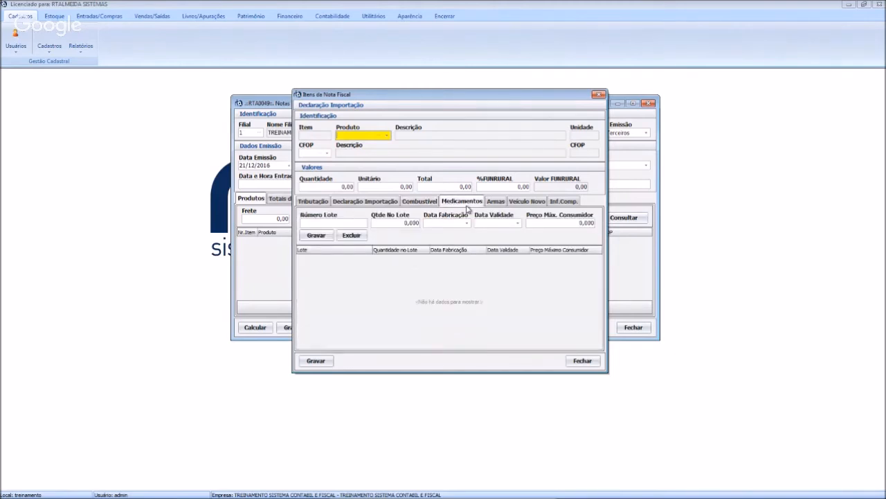
pyautogui.click(498, 201)
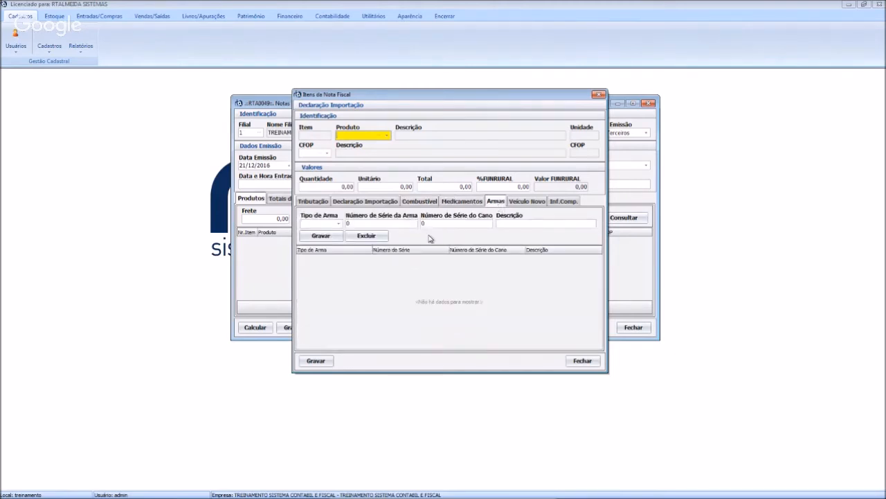
pyautogui.click(527, 202)
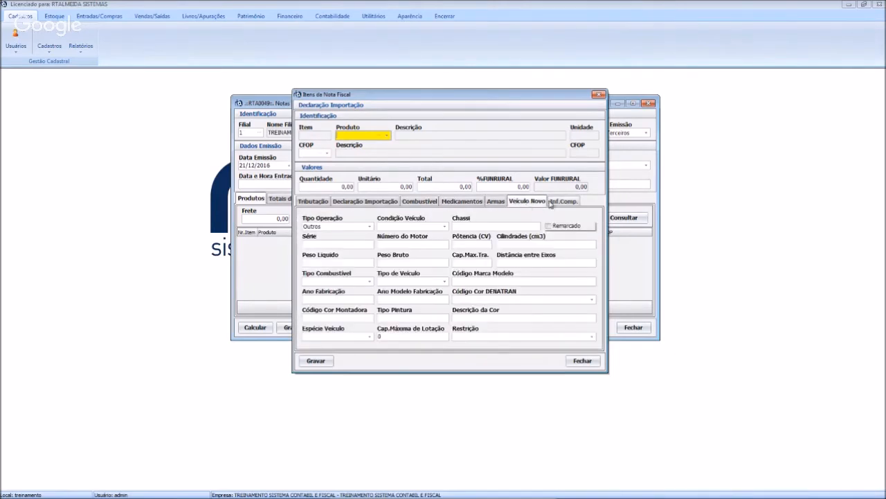
pyautogui.click(556, 205)
pyautogui.click(328, 203)
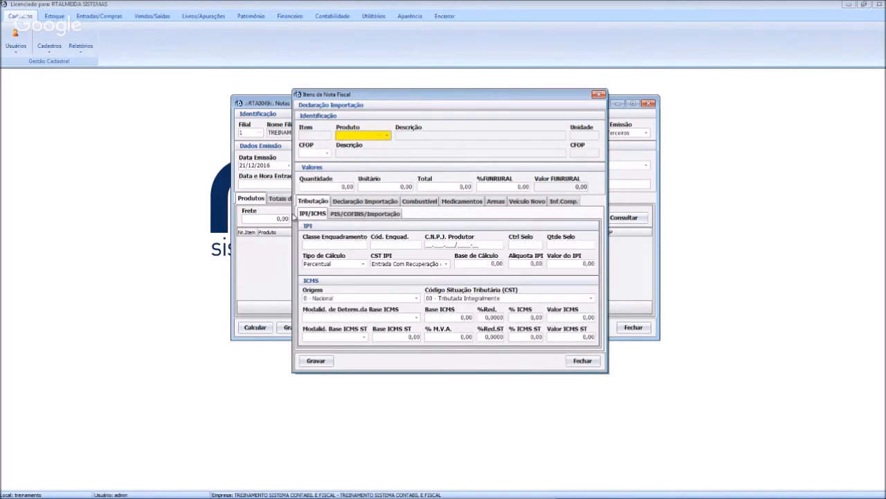
pyautogui.moveTo(462, 98); pyautogui.dragTo(458, 87)
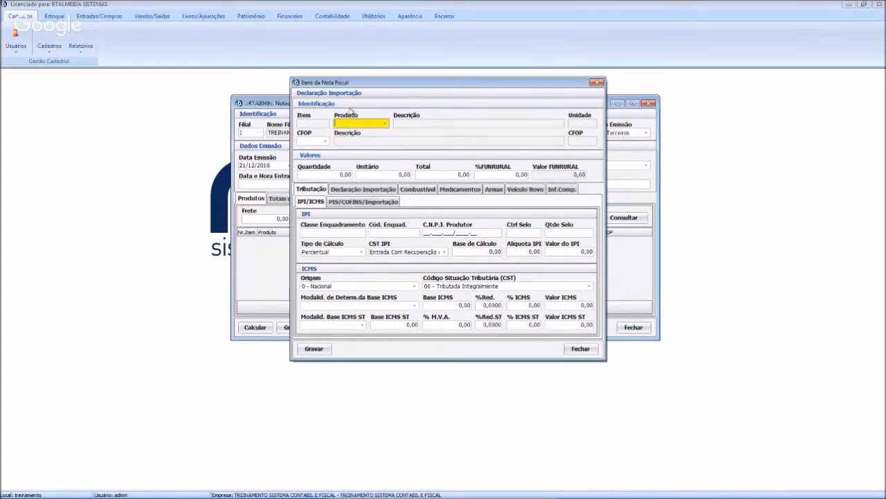
pyautogui.click(580, 349)
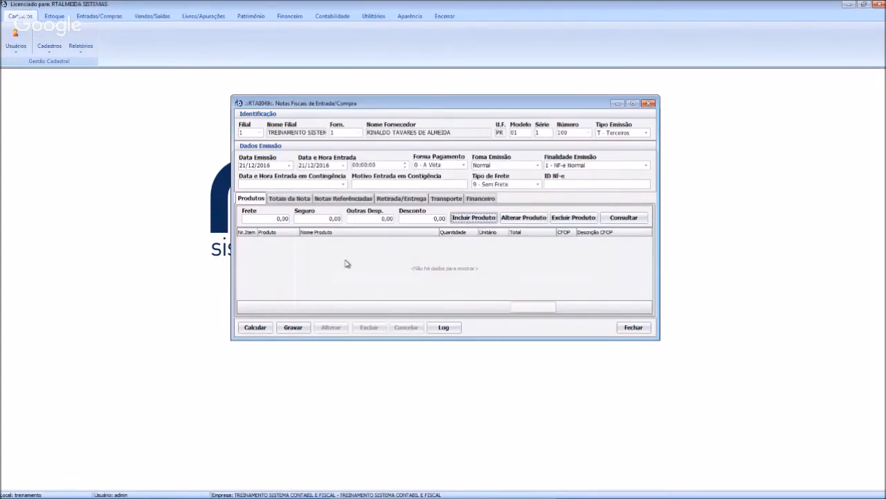
# Step: View the invoice totals and try sample text in the Mensagem Contribuinte box, clearing it again
pyautogui.click(288, 201)
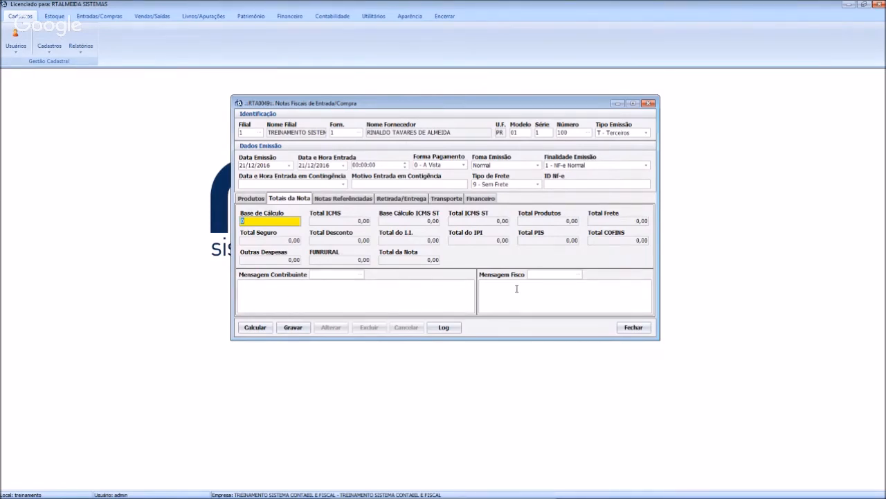
pyautogui.click(327, 274)
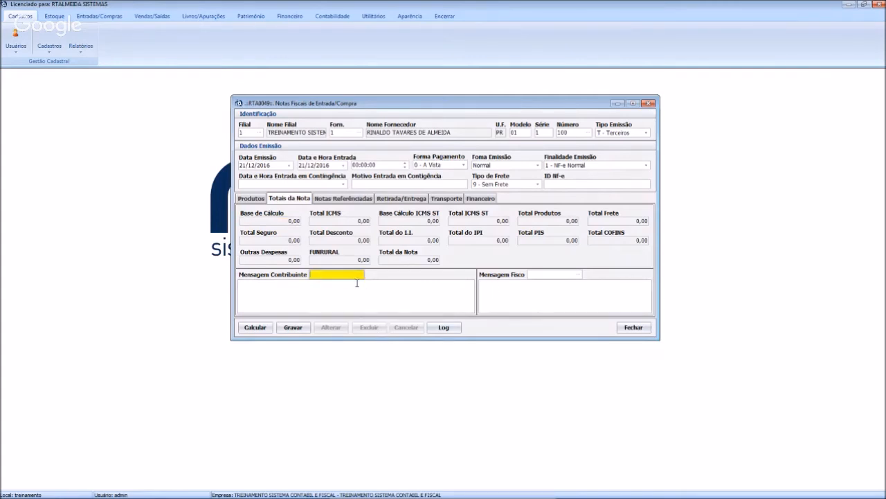
pyautogui.click(298, 305)
pyautogui.write('FVSVS')
pyautogui.press('BackSpace')
pyautogui.press('BackSpace')
pyautogui.press('BackSpace')
pyautogui.press('BackSpace')
pyautogui.press('BackSpace')
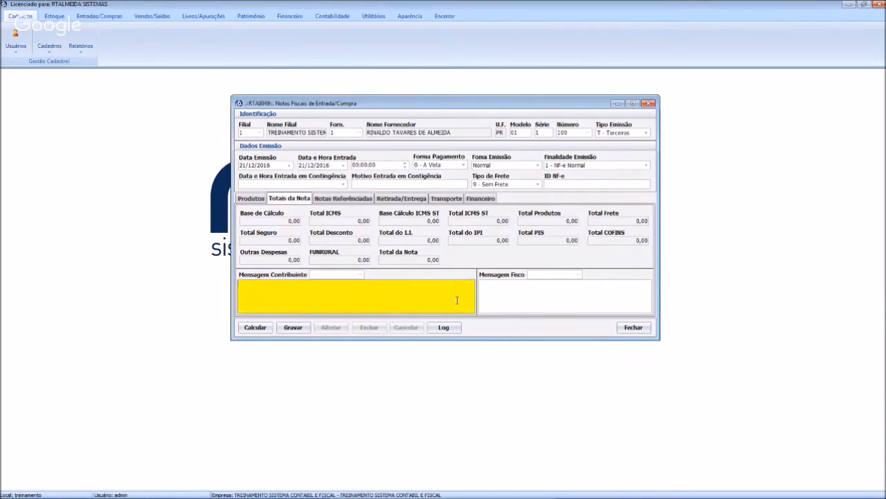
# Step: Examine the invoice's referenced notes, pickup/delivery, carrier, volumes, ICMS retention and Financeiro fields, and return to the Produtos section
pyautogui.click(367, 199)
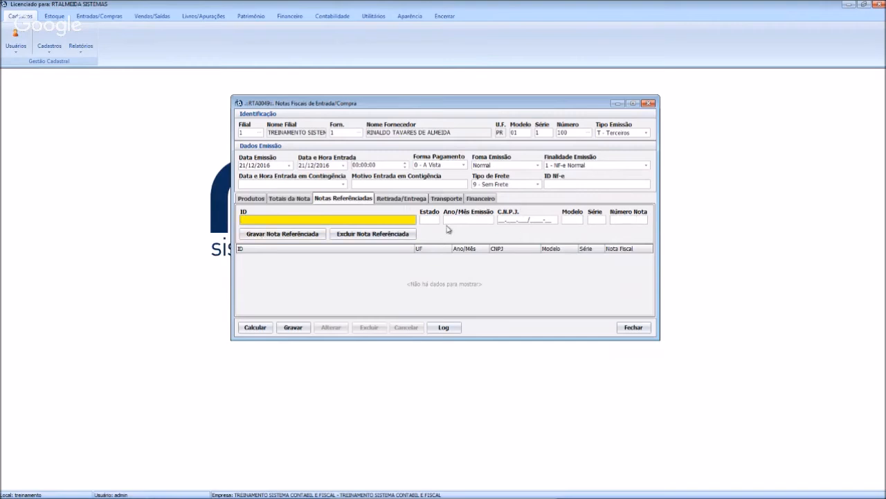
pyautogui.click(409, 200)
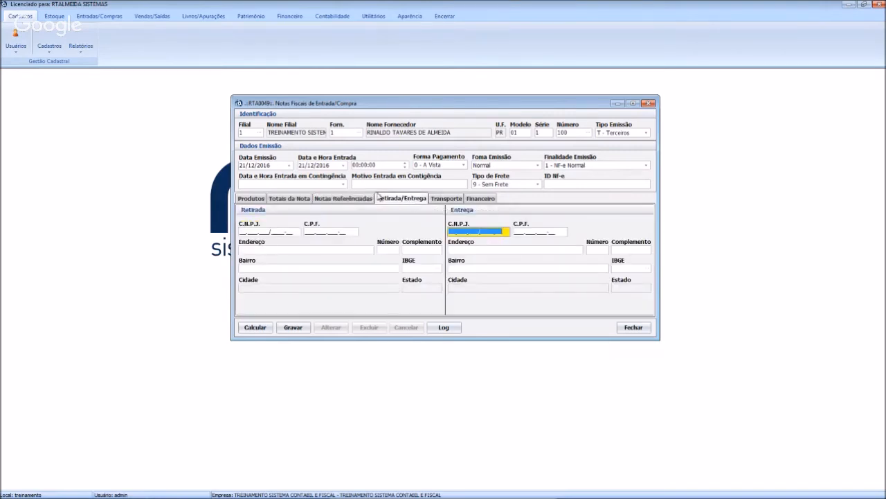
pyautogui.click(448, 201)
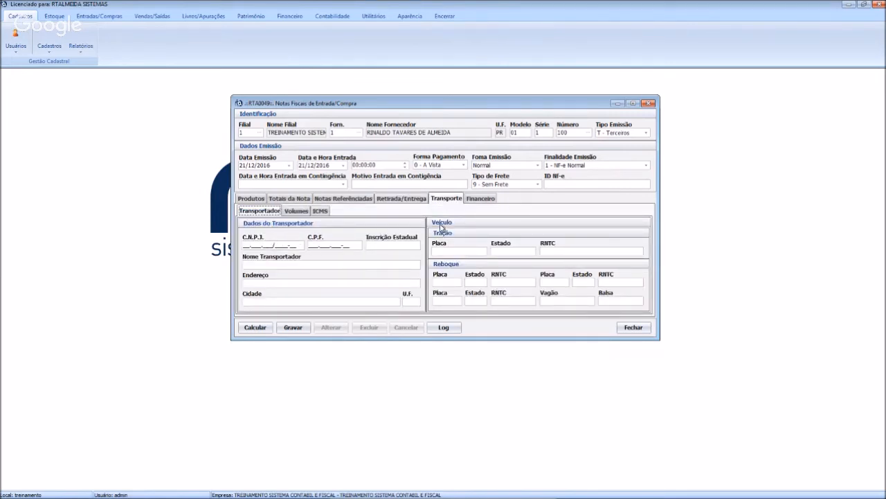
pyautogui.click(297, 210)
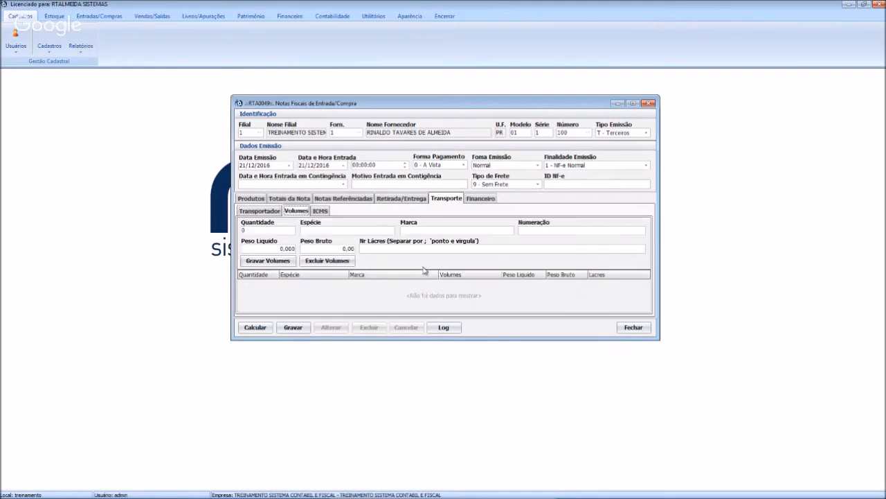
pyautogui.click(320, 211)
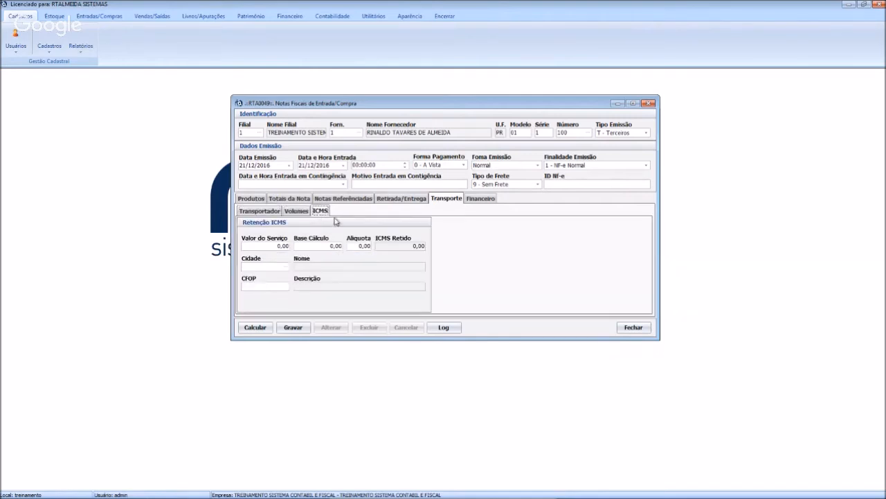
pyautogui.click(261, 211)
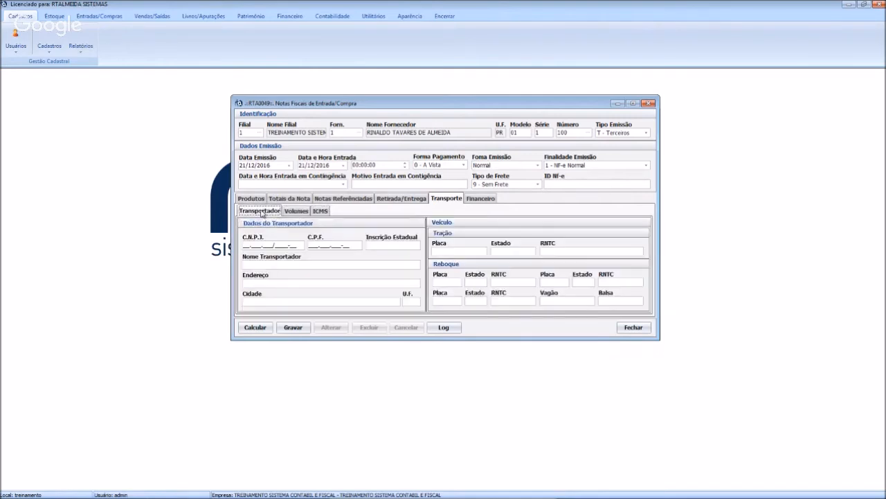
pyautogui.click(487, 199)
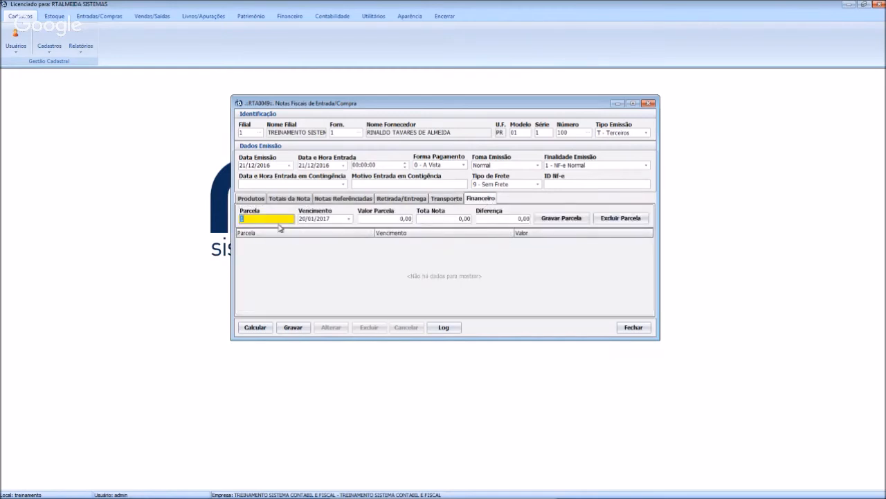
pyautogui.click(251, 199)
pyautogui.moveTo(370, 108)
pyautogui.mouseDown()
pyautogui.moveTo(350, 112)
pyautogui.moveTo(383, 115)
pyautogui.mouseUp()
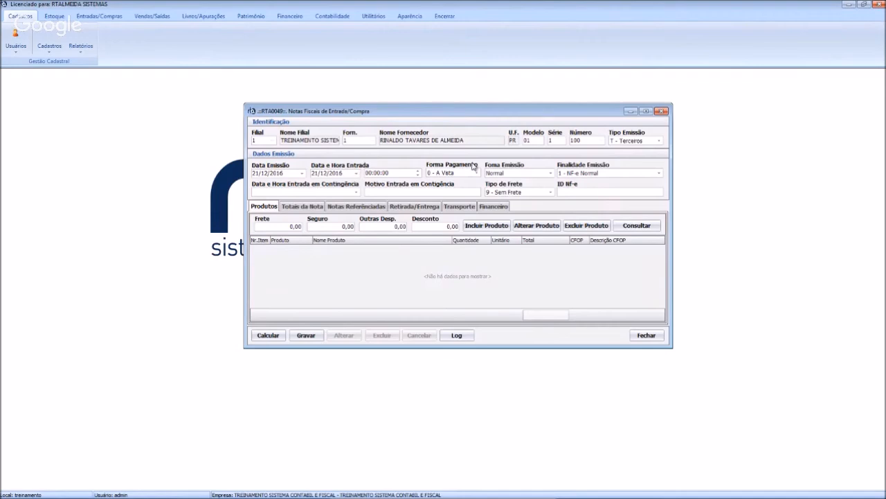
# Step: View the Estoque, Livros/Apurações, Contabilidade and Financeiro module commands, and close the purchase invoice without saving
pyautogui.click(54, 18)
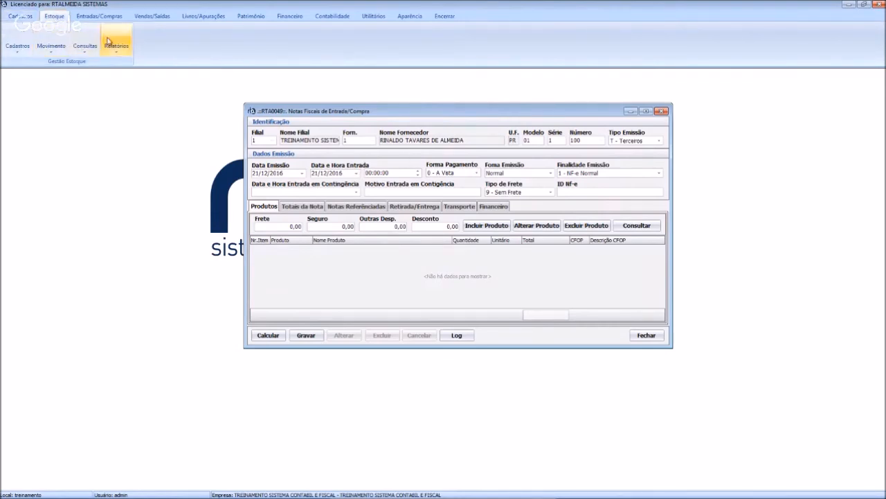
pyautogui.click(207, 18)
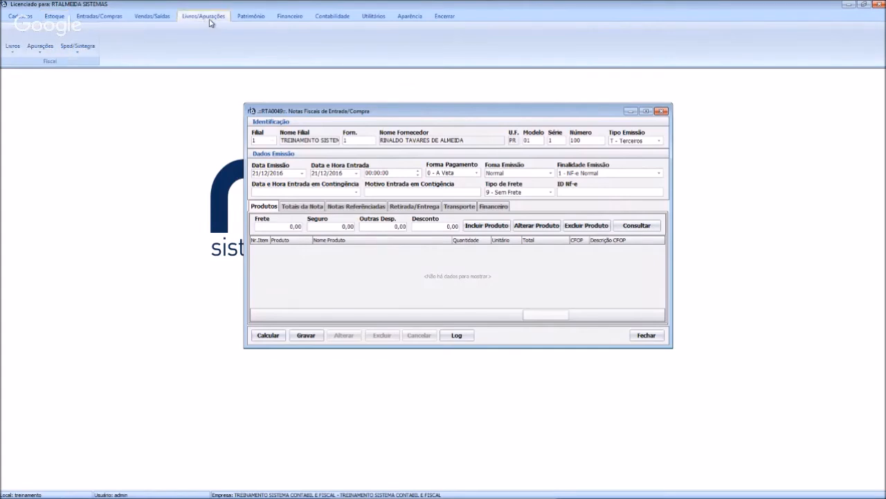
pyautogui.click(319, 18)
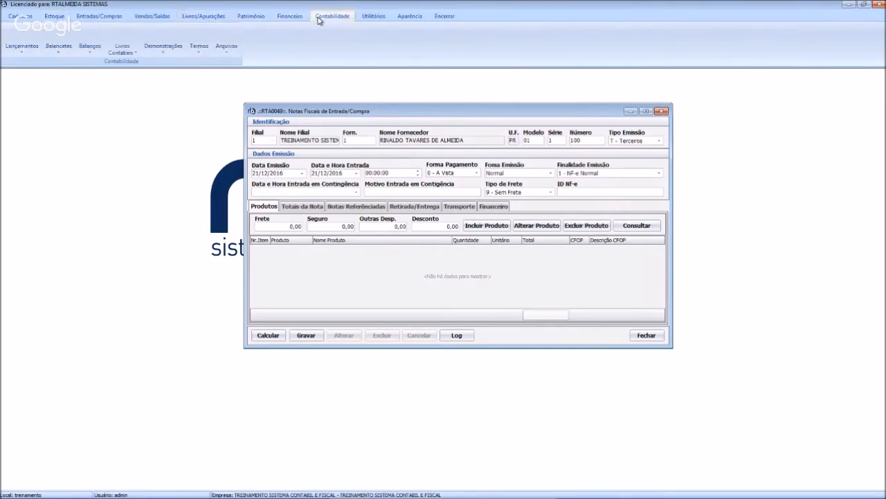
pyautogui.click(291, 21)
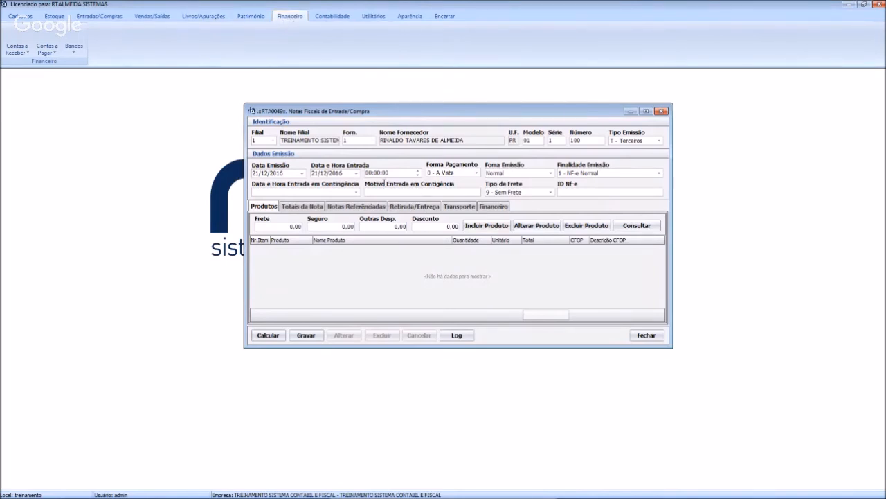
pyautogui.moveTo(475, 115)
pyautogui.mouseDown()
pyautogui.moveTo(451, 115)
pyautogui.moveTo(477, 117)
pyautogui.mouseUp()
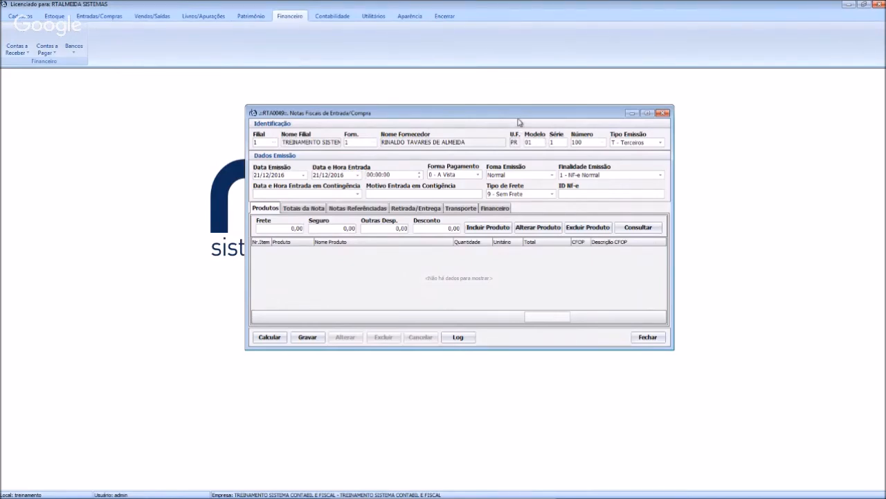
pyautogui.moveTo(520, 116); pyautogui.dragTo(518, 123)
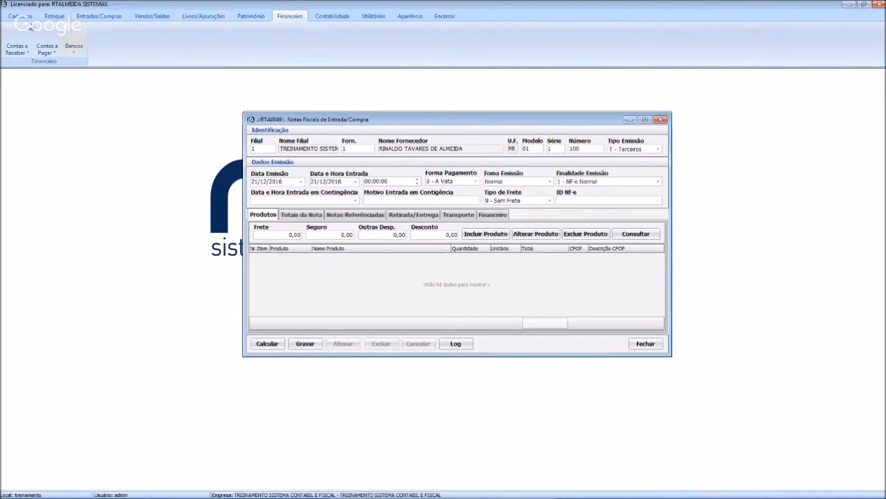
pyautogui.moveTo(525, 121)
pyautogui.mouseDown()
pyautogui.moveTo(514, 153)
pyautogui.moveTo(520, 132)
pyautogui.mouseUp()
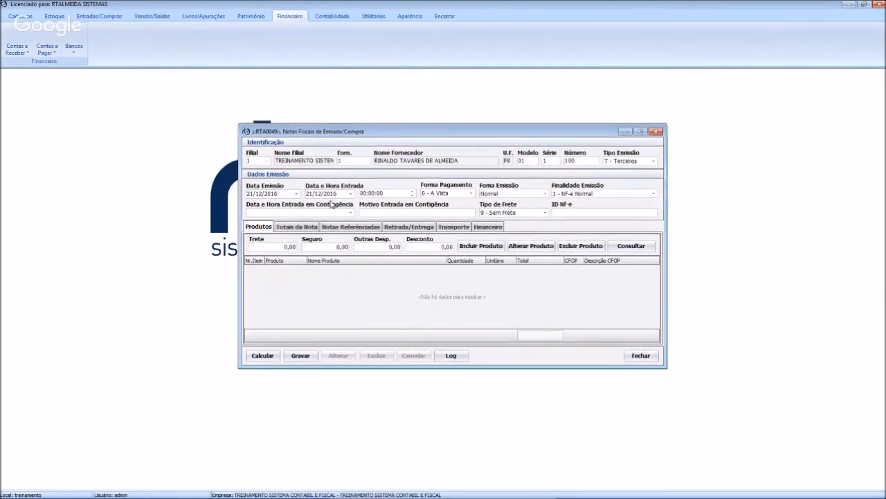
pyautogui.click(641, 355)
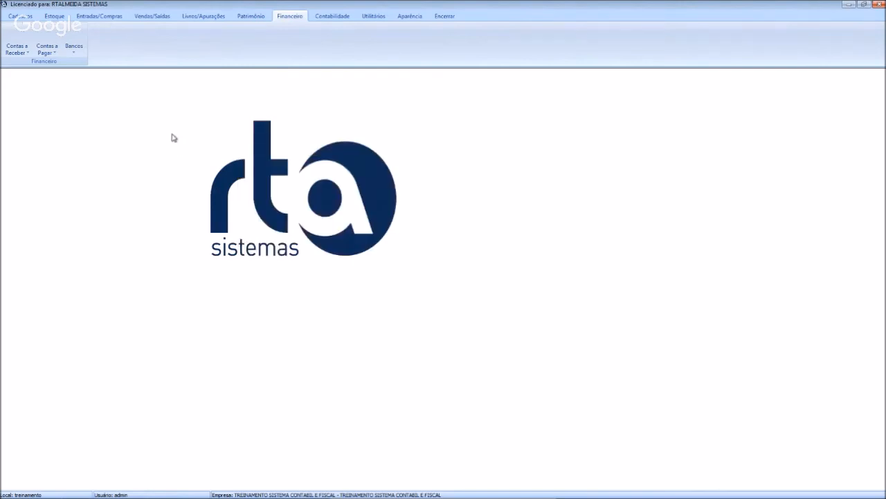
# Step: Open a new Fatura among the Entradas/Compras documents and enter branch 1 and supplier 1
pyautogui.click(81, 21)
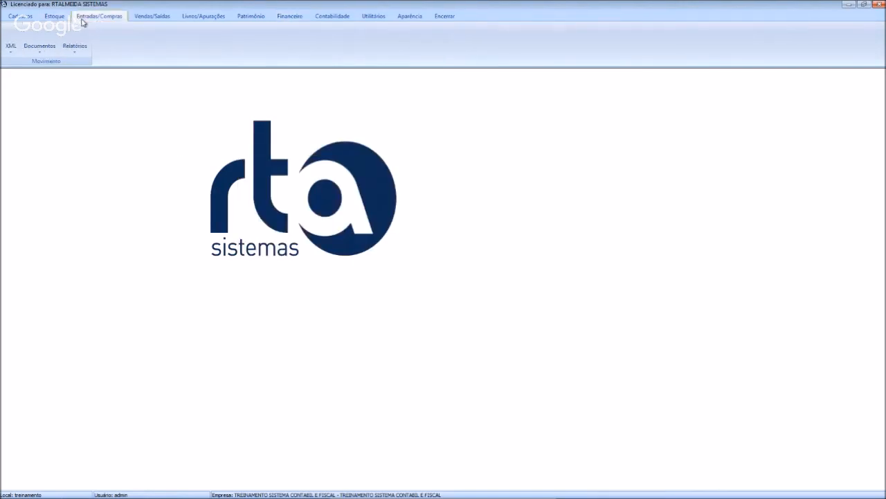
pyautogui.click(45, 50)
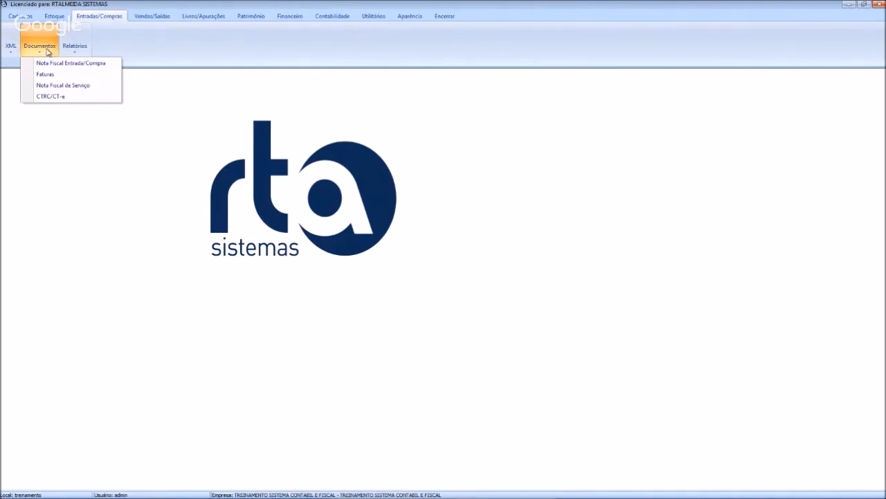
pyautogui.click(44, 73)
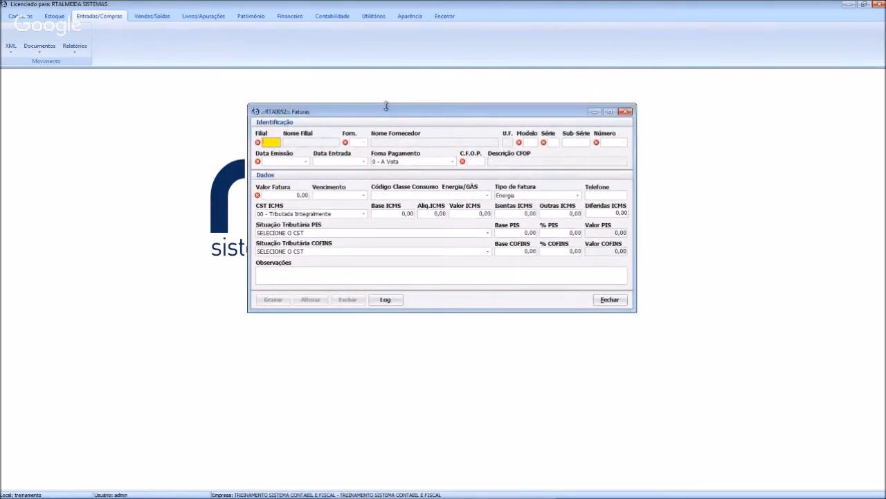
pyautogui.write('1')
pyautogui.press('Return')
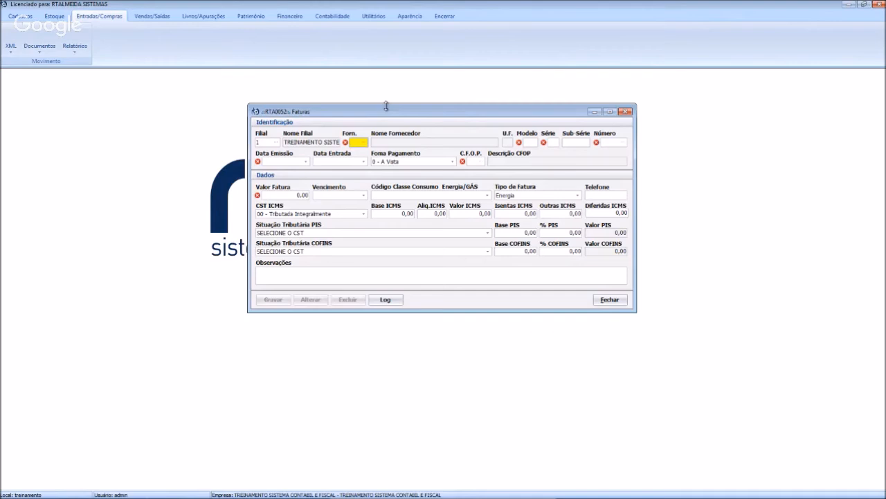
pyautogui.press('Tab')
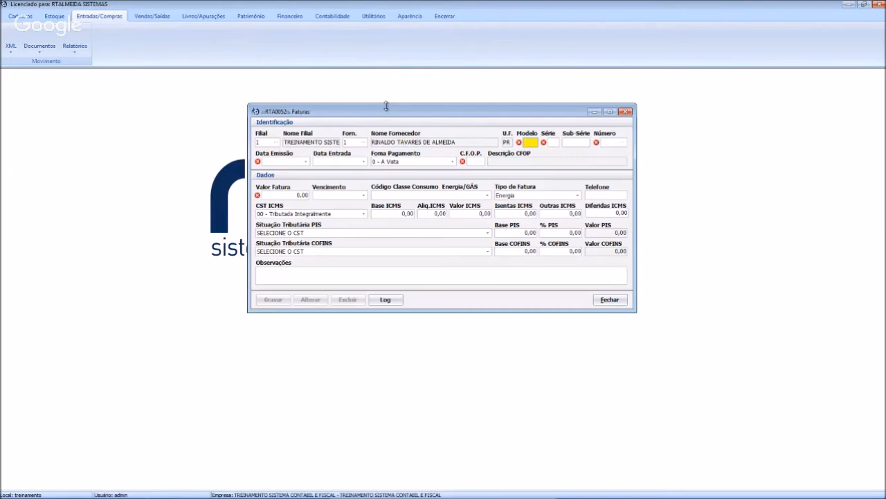
# Step: Set the Fatura's model to 27, série to 1 and number to 1, leaving the sub-série blank
pyautogui.write('27')
pyautogui.press('Tab')
pyautogui.write('1')
pyautogui.press('Tab')
pyautogui.press('Tab')
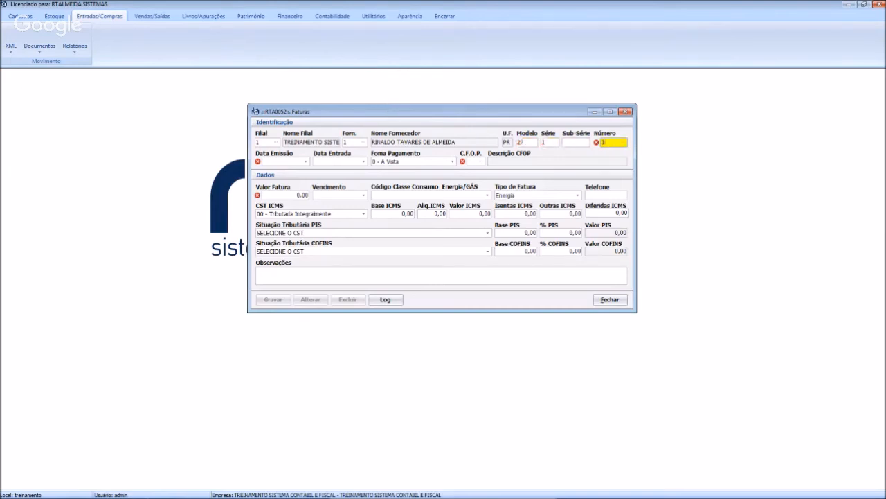
pyautogui.write('1')
pyautogui.press('Tab')
# Step: Enter 21/12/2016 as the Fatura's issue and entry dates, with payment form 0 - A Vista and CFOP code 2
pyautogui.write('21122016')
pyautogui.press('Tab')
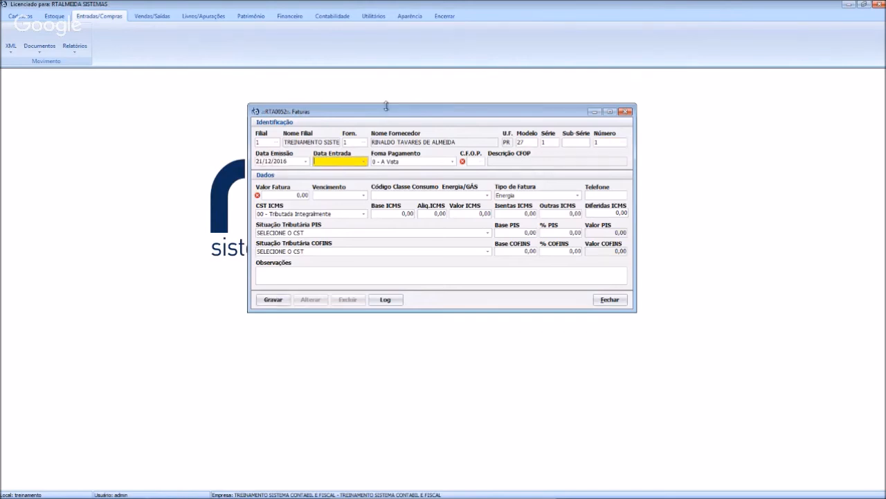
pyautogui.write('21122016')
pyautogui.press('Tab')
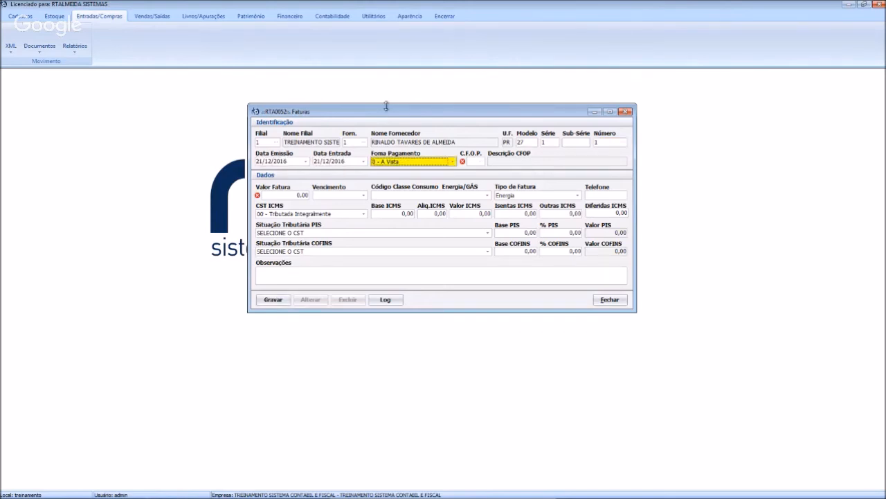
pyautogui.click(411, 164)
pyautogui.click(410, 171)
pyautogui.press('Return')
pyautogui.write('2')
pyautogui.press('Return')
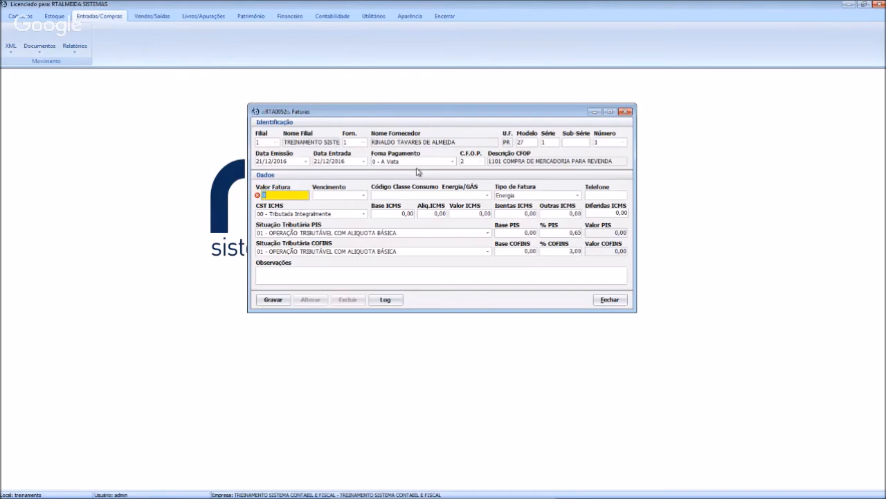
# Step: Set the Fatura's value to 200,00 and its due date to 21/12/2016
pyautogui.write('200')
pyautogui.press('Return')
pyautogui.write('21122016')
pyautogui.press('Return')
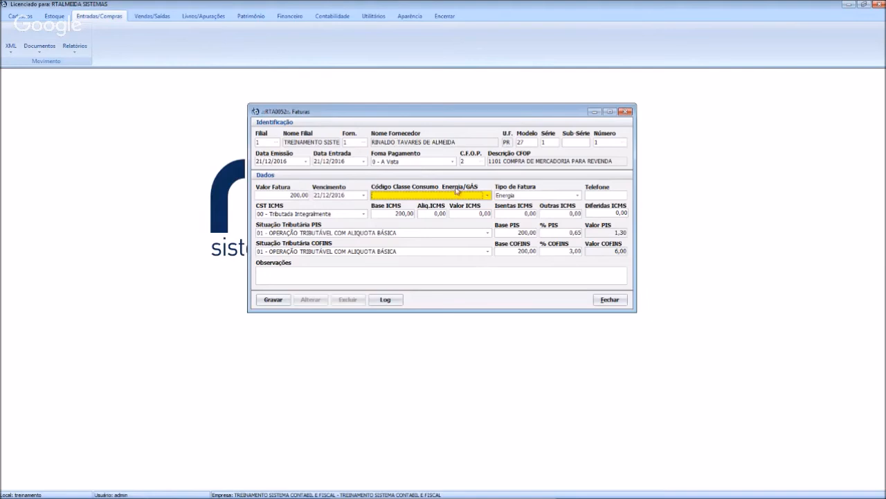
# Step: Review the energy/gas consumption class and Tipo de Fatura options and the Telefone field, and close the Fatura without saving
pyautogui.click(475, 198)
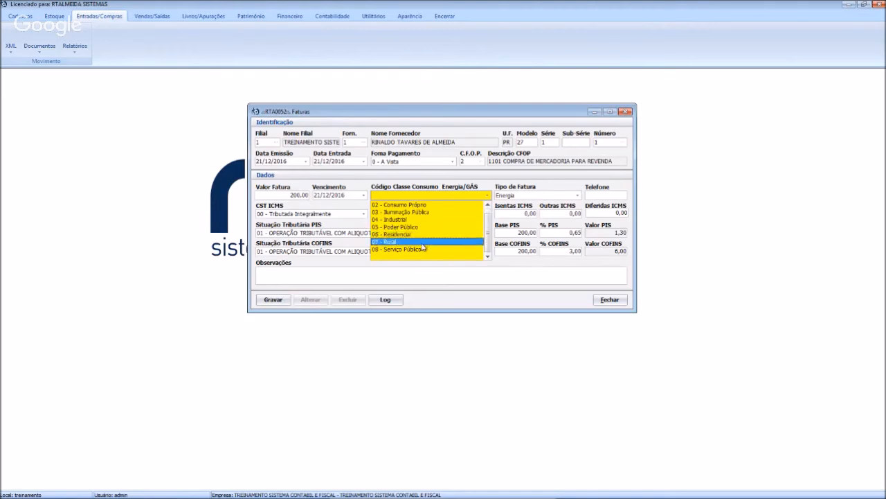
pyautogui.click(478, 178)
pyautogui.click(522, 196)
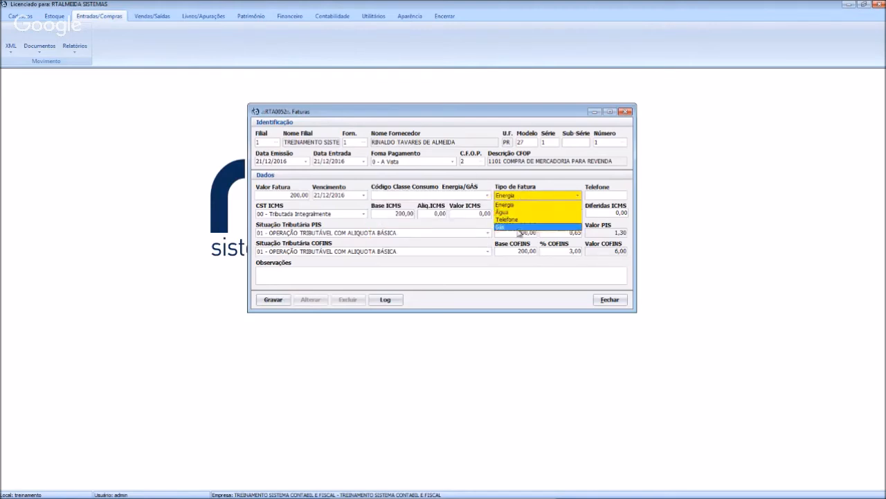
pyautogui.click(547, 184)
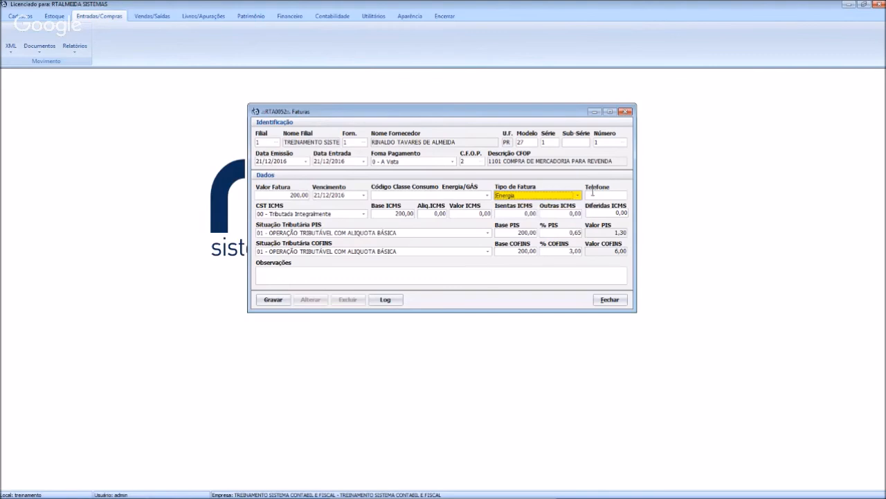
pyautogui.click(594, 195)
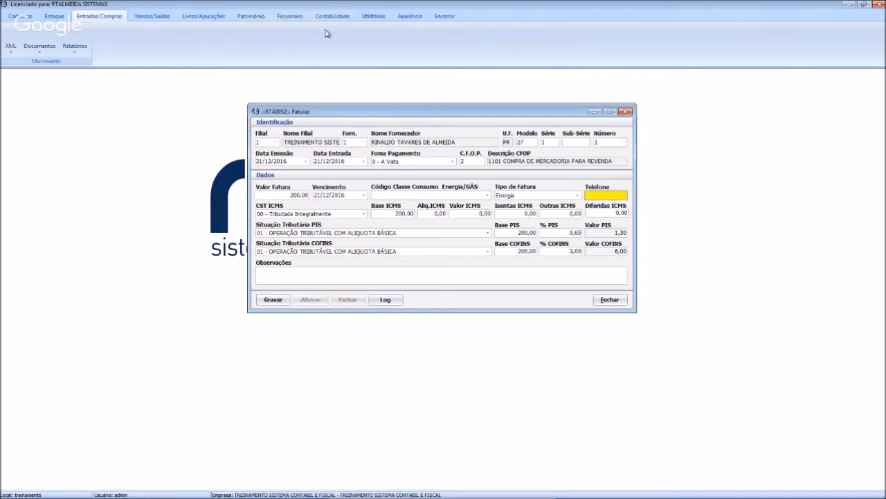
pyautogui.moveTo(519, 111); pyautogui.dragTo(506, 112)
pyautogui.click(597, 300)
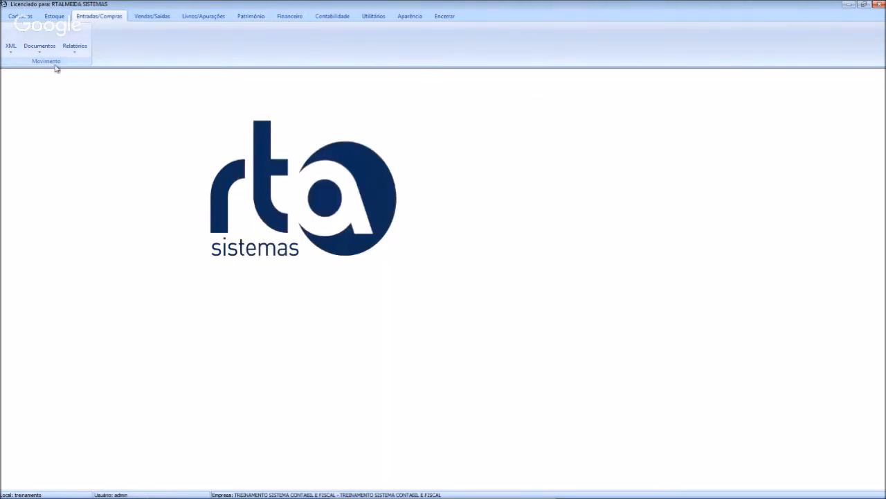
# Step: Open a new Nota Fiscal de Serviço entry and enter branch 1 and supplier 1
pyautogui.click(39, 47)
pyautogui.click(62, 87)
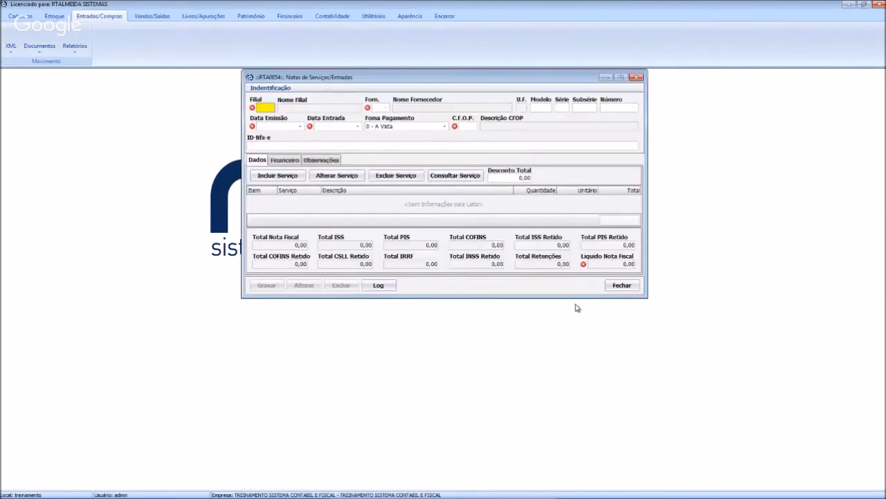
pyautogui.press('Return')
pyautogui.write('1')
pyautogui.press('Return')
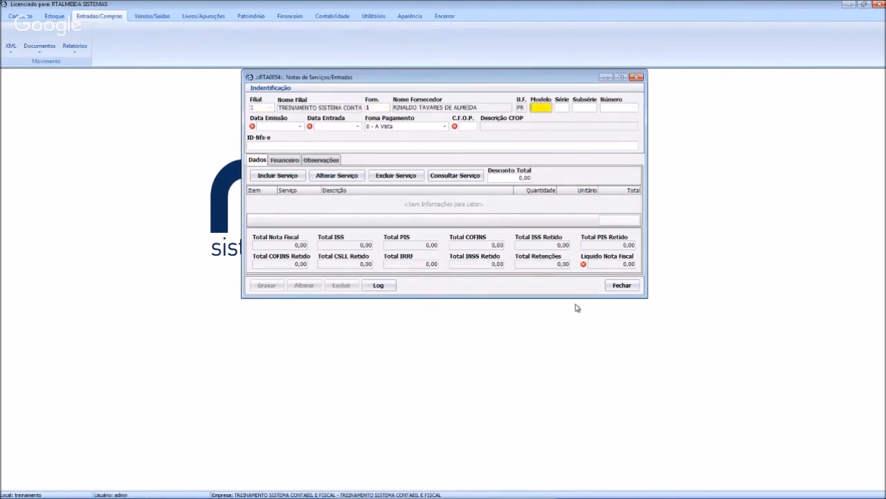
# Step: Set the service invoice's model to 55, série to 1 and number to 1, leaving the subsérie blank
pyautogui.write('55')
pyautogui.press('Return')
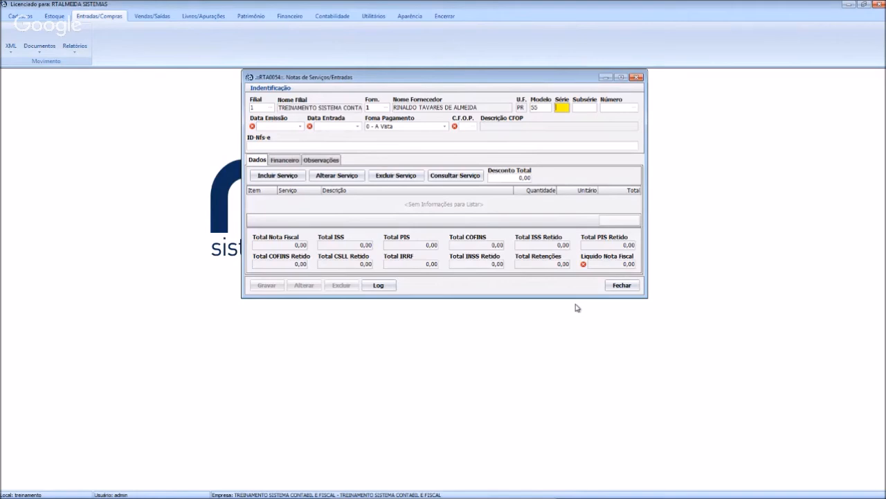
pyautogui.write('1')
pyautogui.press('Return')
pyautogui.press('Return')
pyautogui.write('1')
pyautogui.press('Return')
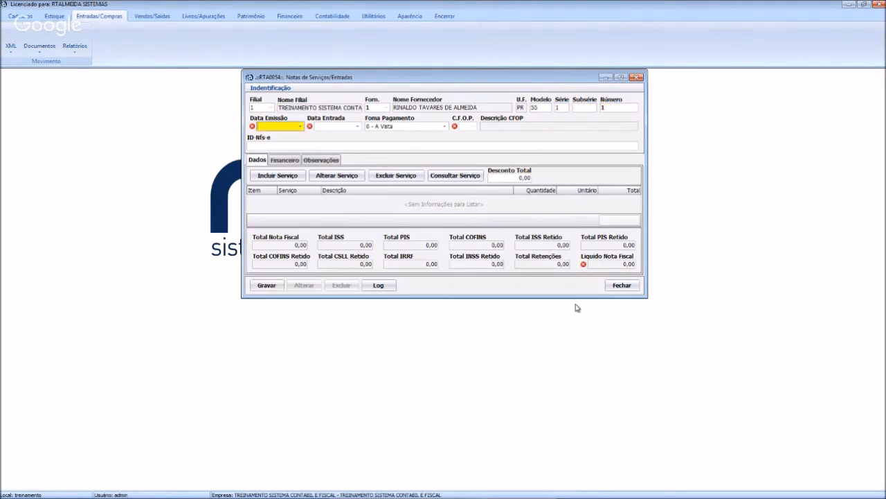
# Step: Set the service invoice's issue and entry dates to 21/12/2016, keep payment form 0 - A Vista, and enter CFOP 2
pyautogui.press('Return')
pyautogui.press('Return')
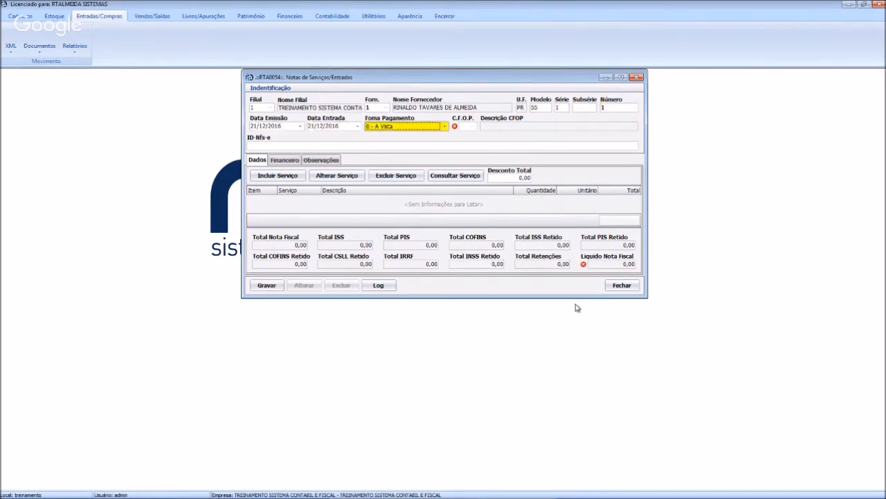
pyautogui.click(433, 127)
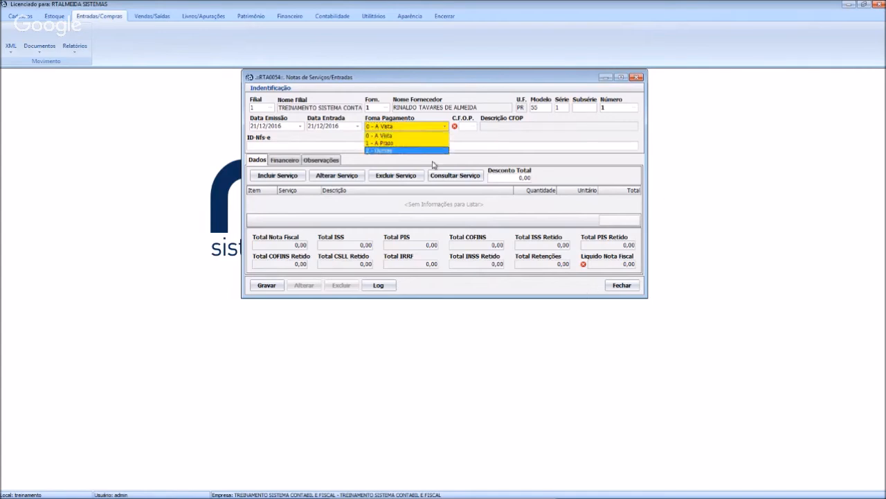
pyautogui.click(428, 135)
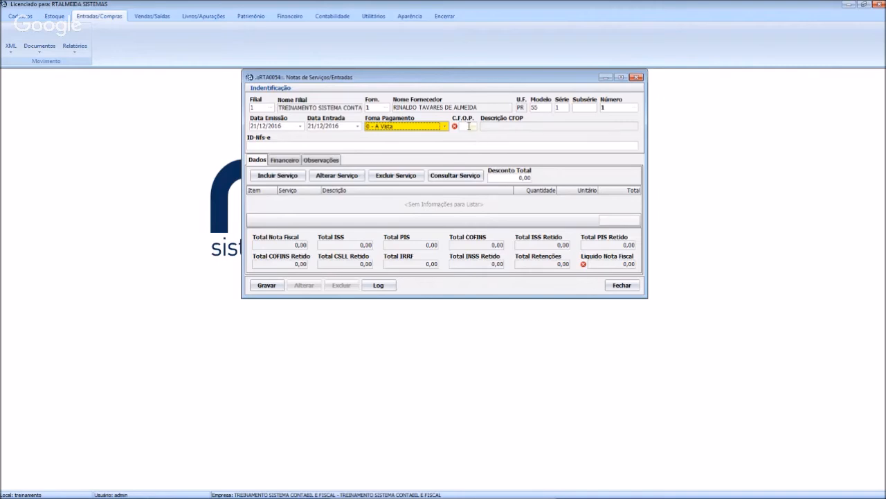
pyautogui.press('Return')
pyautogui.write('2')
pyautogui.press('Return')
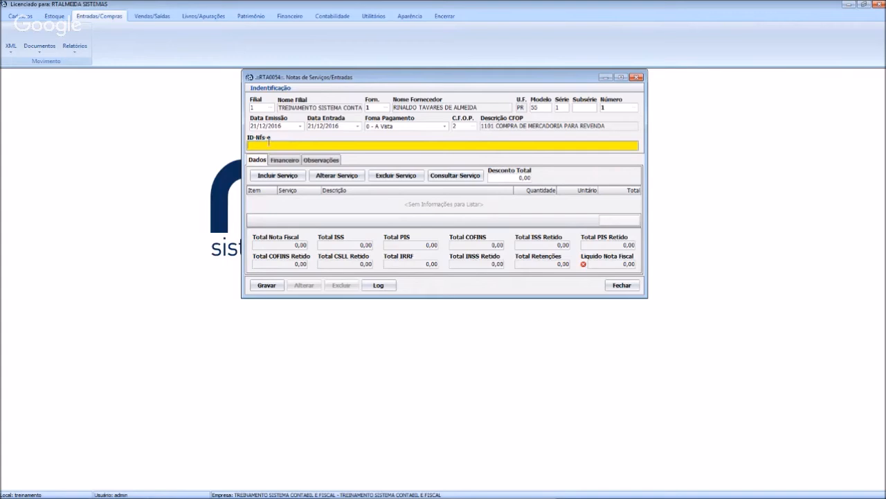
# Step: Open the service invoice's new service item form and close it without adding a service
pyautogui.click(287, 175)
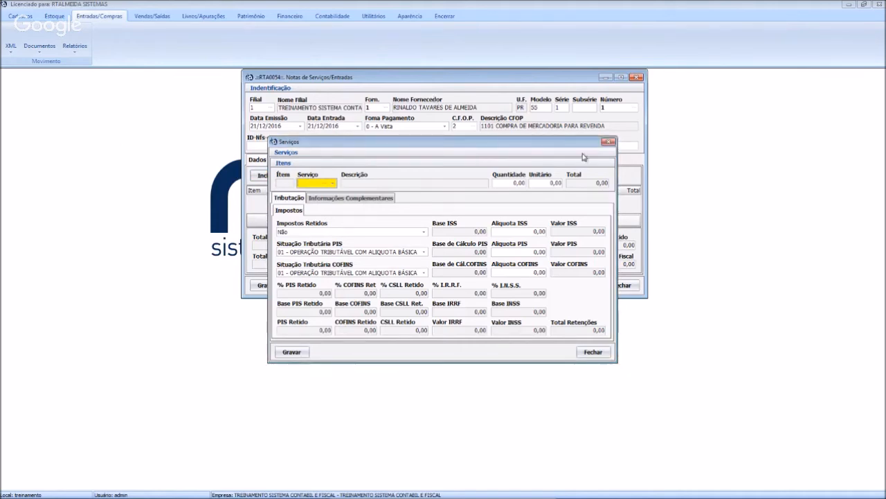
pyautogui.click(611, 142)
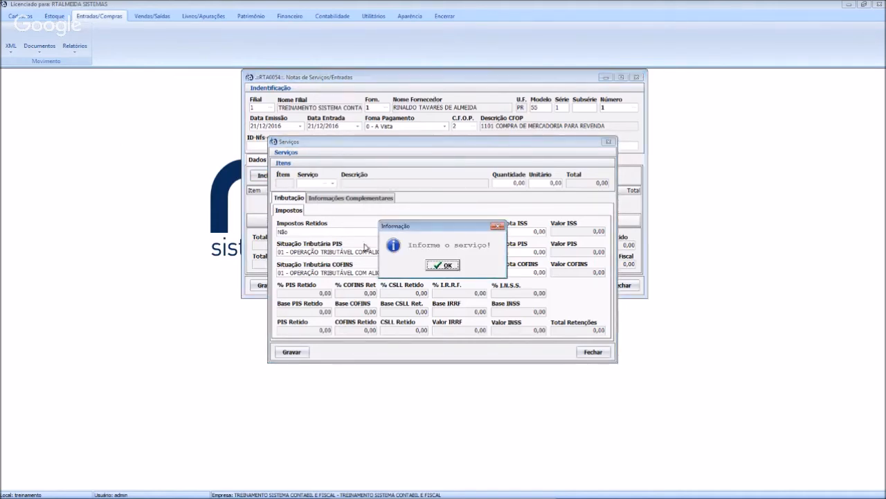
pyautogui.click(447, 265)
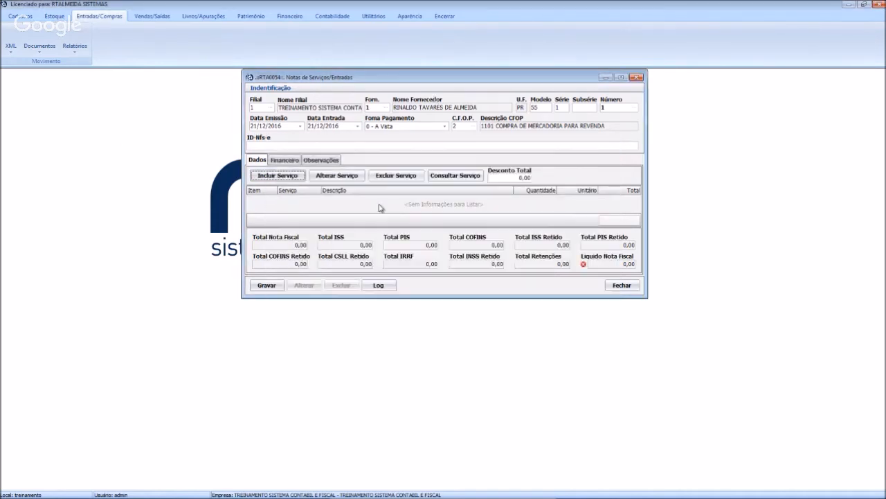
# Step: Open the Estoque service registration form to examine its NBS, CNAE and service code fields, and close it
pyautogui.click(54, 16)
pyautogui.click(18, 54)
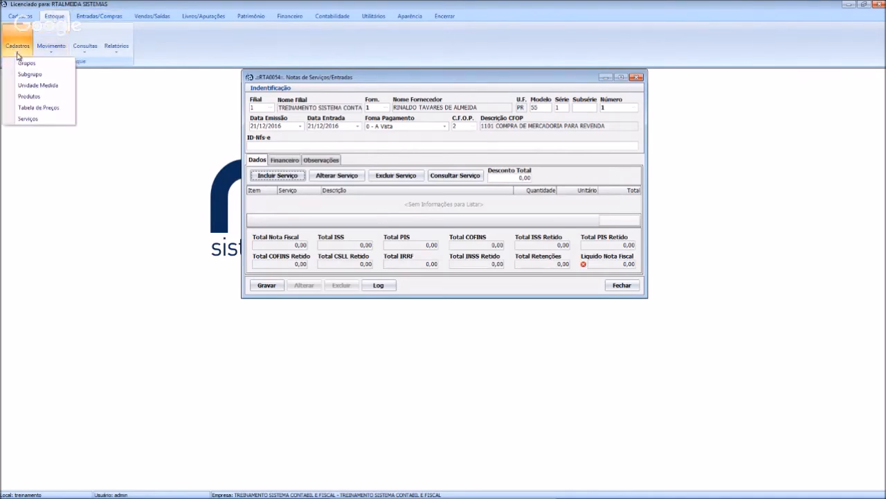
pyautogui.click(27, 118)
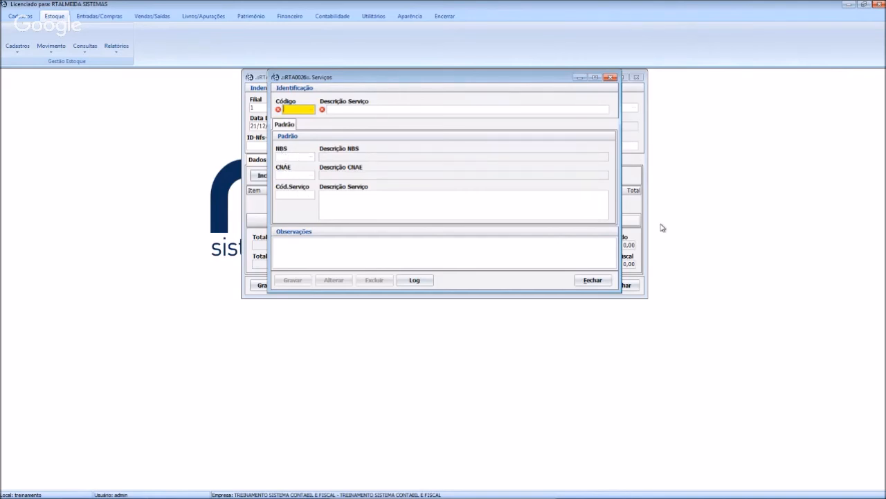
pyautogui.click(593, 280)
# Step: Reopen the invoice's service item form to examine its ISS, PIS, COFINS and retention fields, and close it without adding a service
pyautogui.click(299, 175)
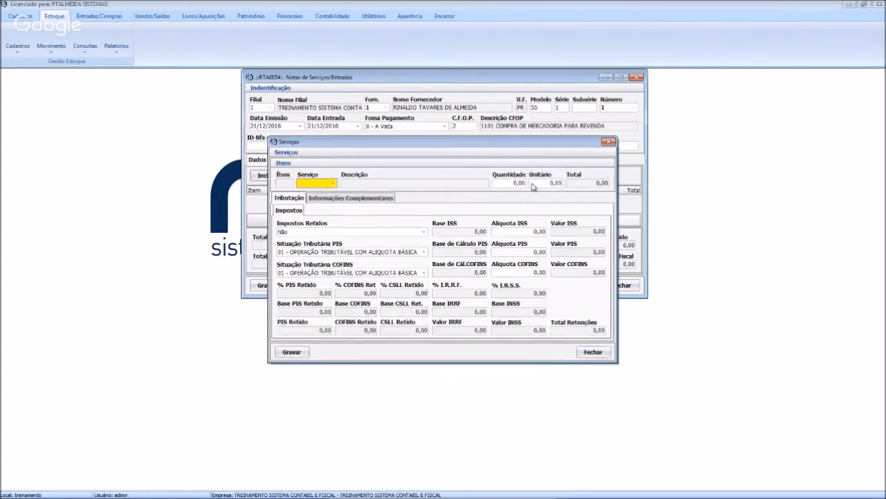
pyautogui.click(305, 233)
pyautogui.click(443, 265)
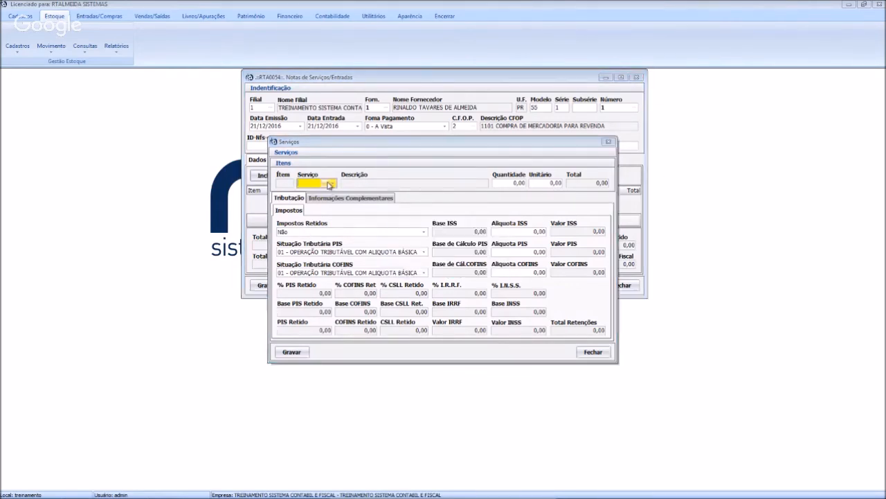
pyautogui.click(330, 184)
pyautogui.click(647, 128)
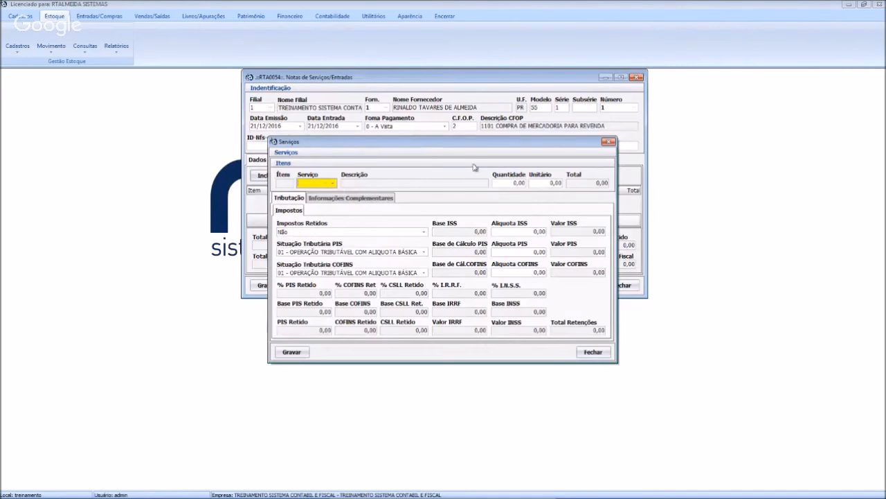
pyautogui.moveTo(480, 143); pyautogui.dragTo(476, 133)
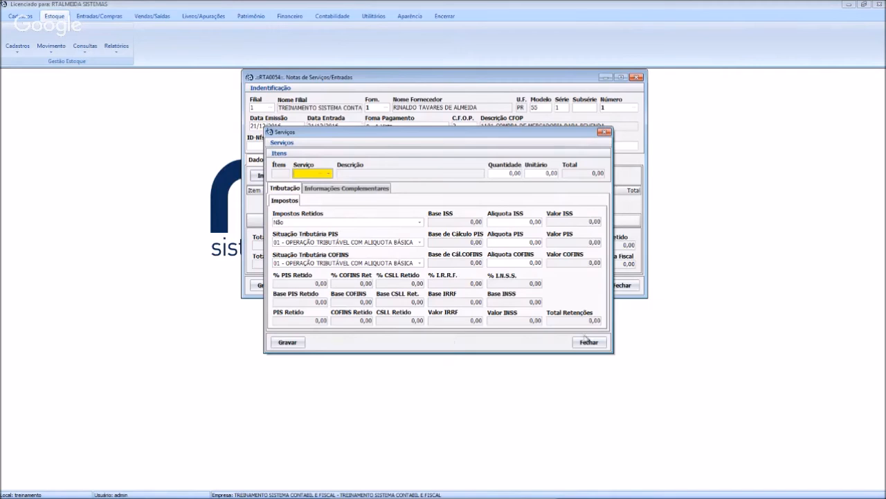
pyautogui.click(601, 135)
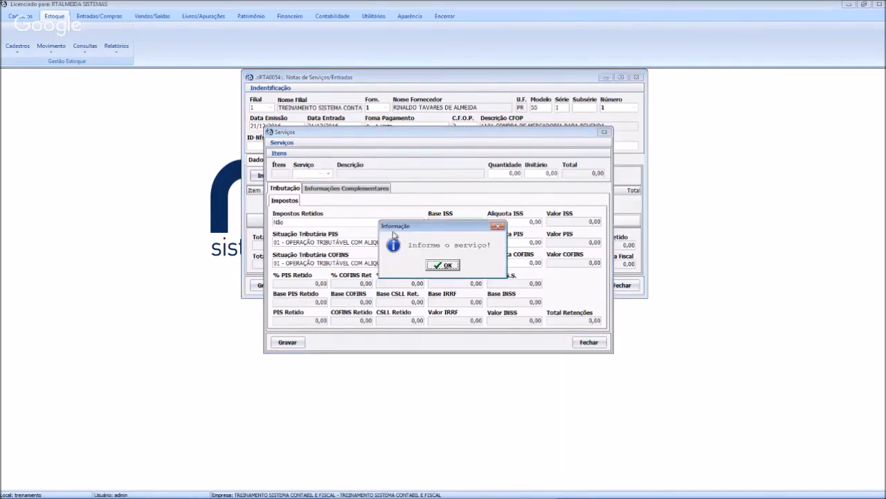
pyautogui.click(443, 265)
# Step: Examine the withheld-tax accounts in the CFOP registration's Contabilização section and close the registration
pyautogui.click(20, 15)
pyautogui.click(51, 53)
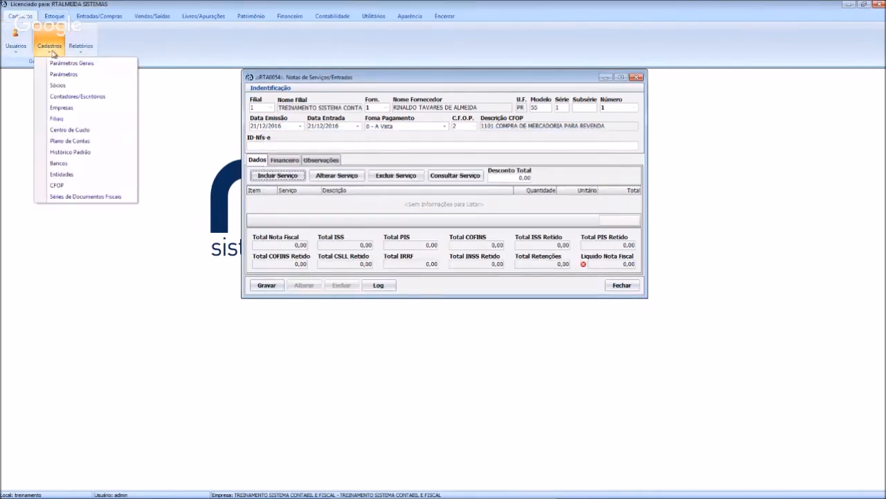
pyautogui.click(76, 186)
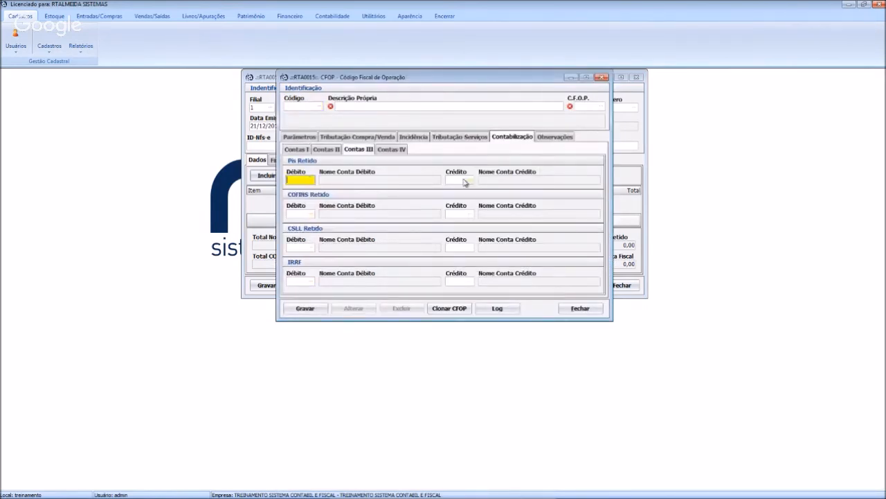
pyautogui.click(601, 77)
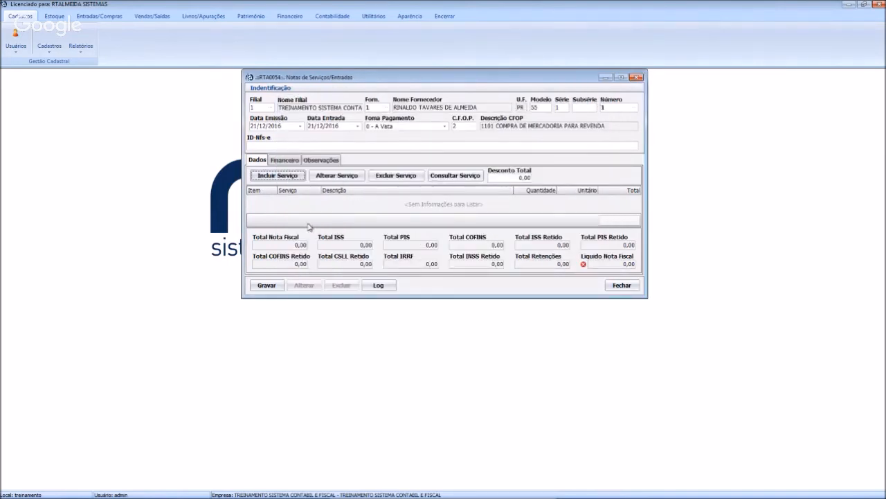
# Step: Examine the service invoice's Financeiro installment fields and close the invoice without saving
pyautogui.click(285, 160)
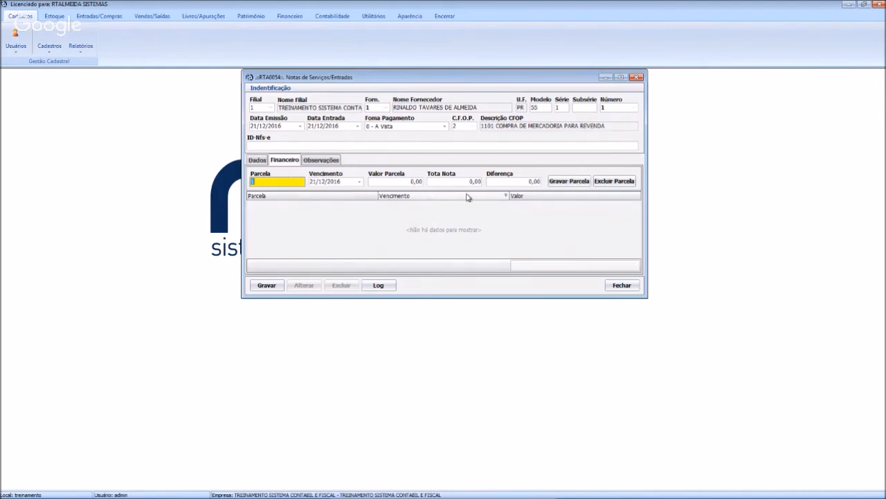
pyautogui.click(628, 285)
pyautogui.click(49, 43)
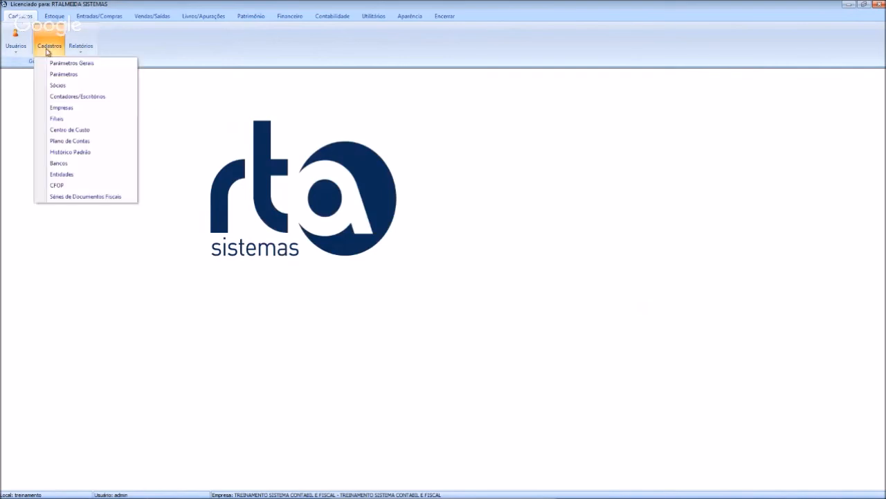
# Step: Open a new CTRC/CT-e entry and enter branch 1, supplier 1 and model 57
pyautogui.click(99, 16)
pyautogui.click(40, 46)
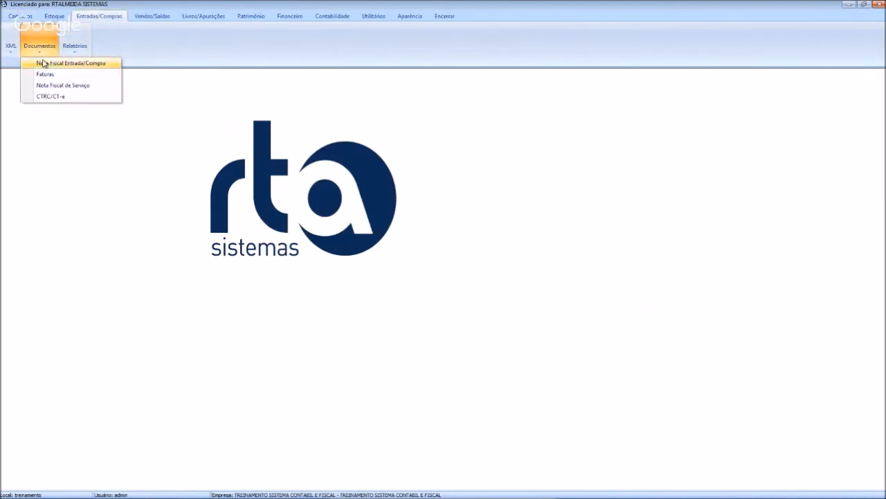
pyautogui.click(52, 97)
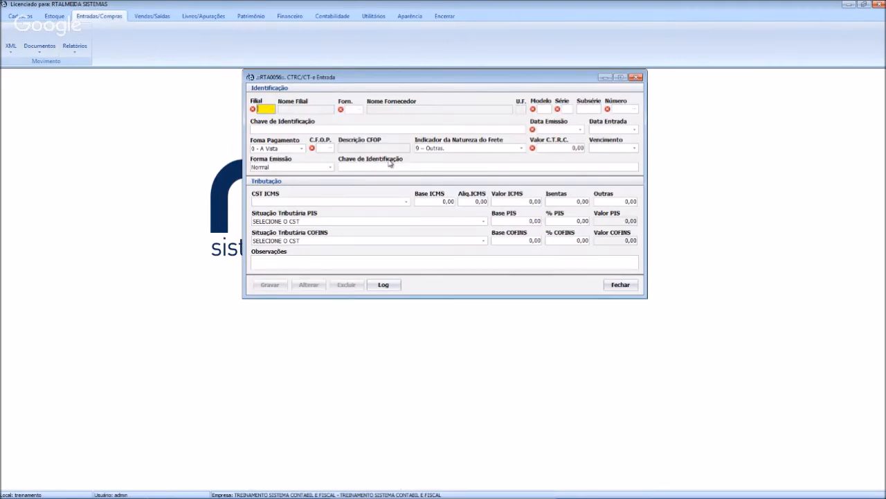
pyautogui.moveTo(424, 82); pyautogui.dragTo(432, 118)
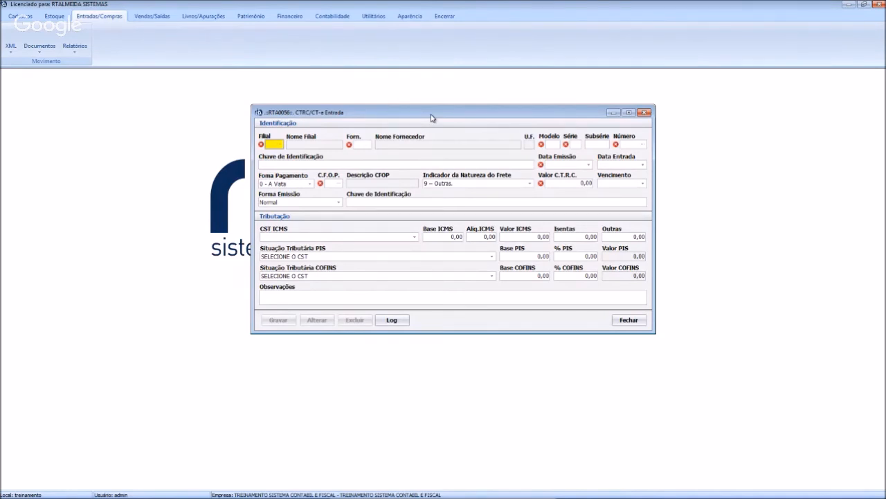
pyautogui.write('1')
pyautogui.press('Return')
pyautogui.write('1')
pyautogui.press('Return')
pyautogui.write('57')
pyautogui.press('Return')
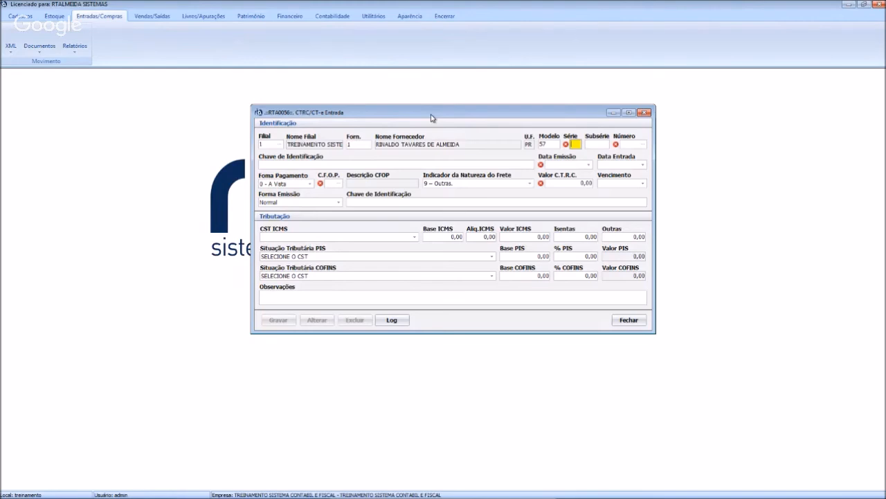
# Step: Set the CTRC/CT-e's série to 1 and number to 1, leaving the subsérie blank
pyautogui.write('1')
pyautogui.press('Return')
pyautogui.press('Return')
pyautogui.write('1')
pyautogui.press('Return')
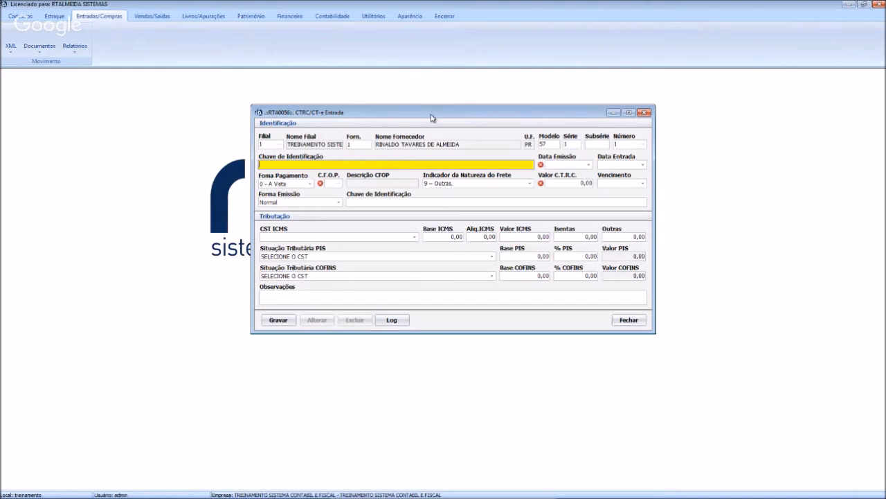
# Step: Leave the identification key blank, set the CTRC/CT-e's issue and entry dates to 21/12/2016, and keep payment form 0 - A Vista
pyautogui.press('Return')
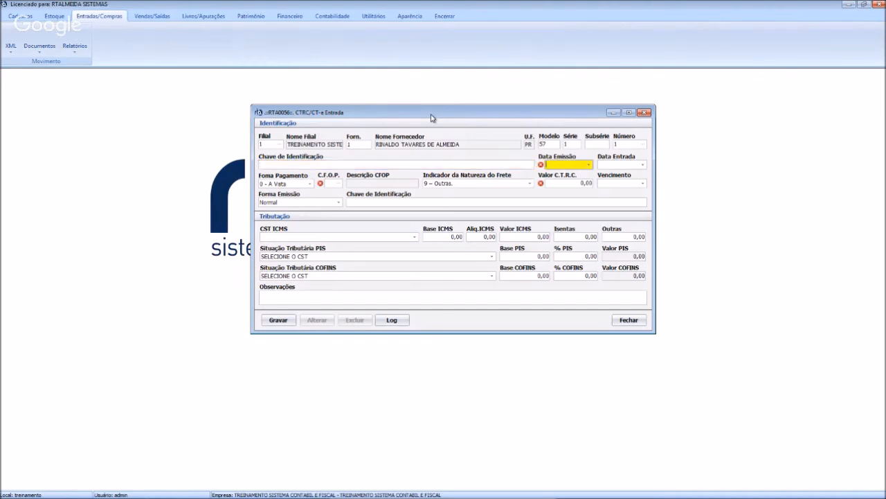
pyautogui.press('Return')
pyautogui.press('Return')
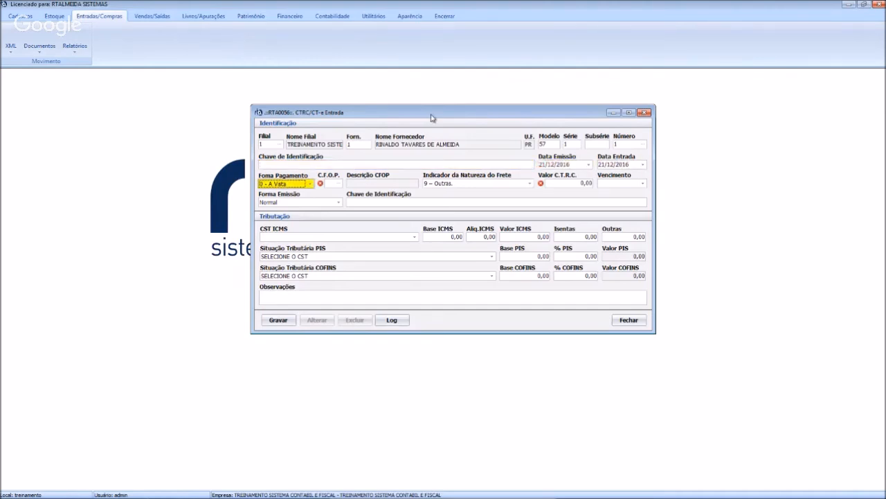
pyautogui.click(310, 184)
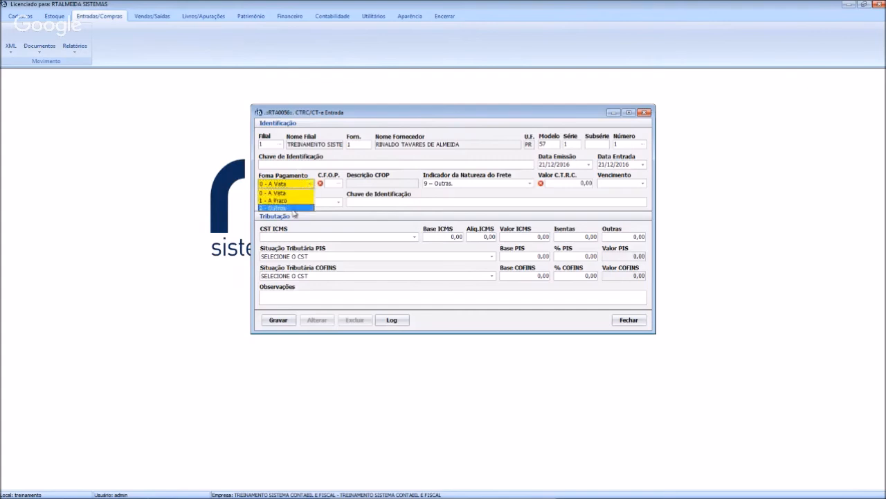
pyautogui.click(301, 173)
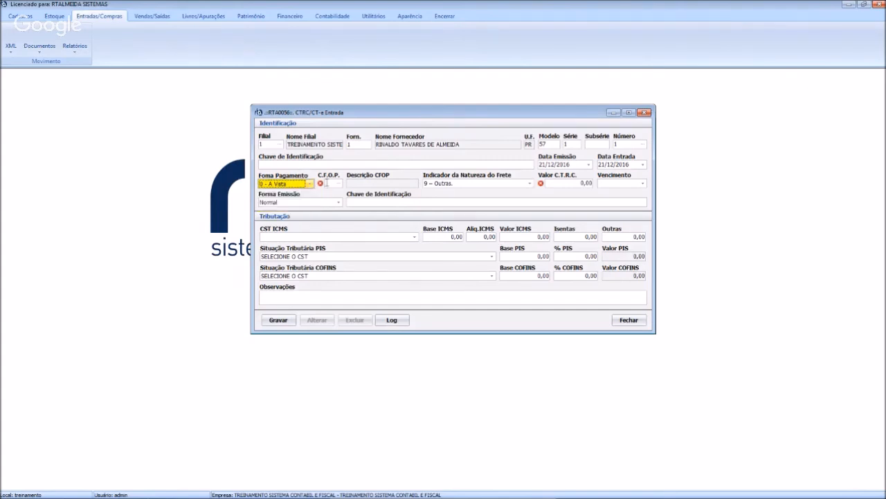
# Step: Set the CTRC/CT-e's CFOP to 2 and keep the freight nature indicator at 9 – Outras
pyautogui.click(327, 183)
pyautogui.write('2')
pyautogui.press('Return')
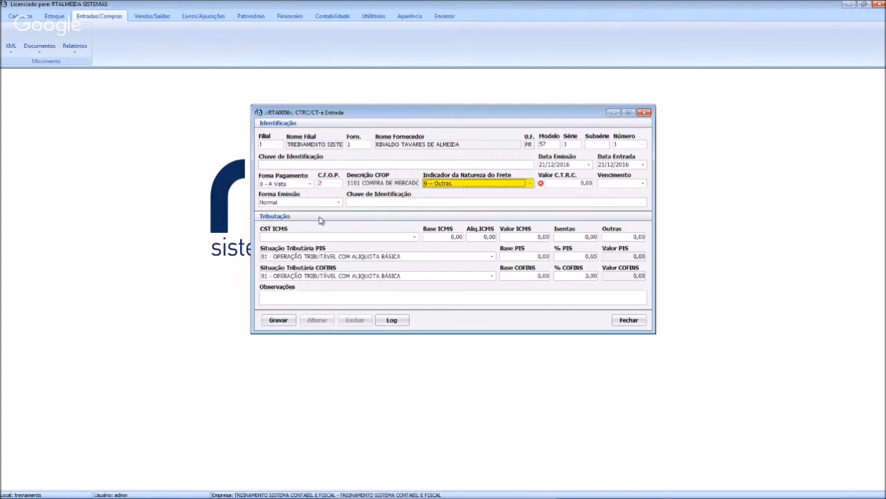
pyautogui.click(468, 184)
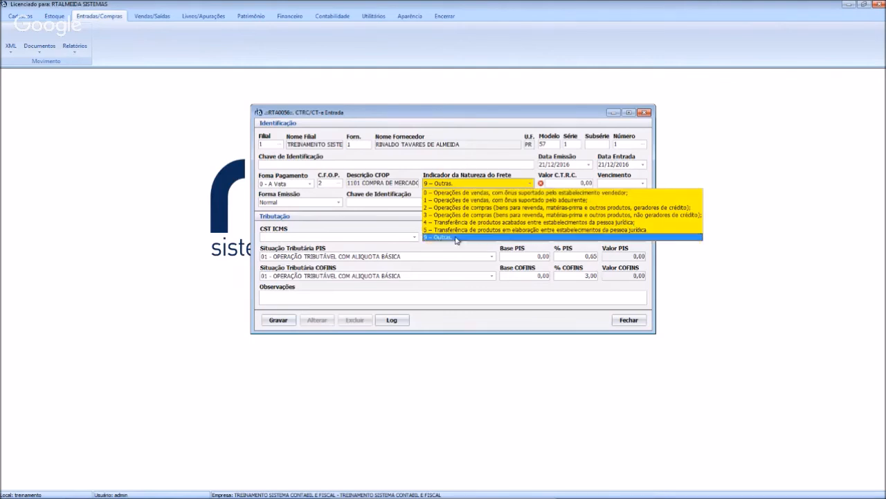
pyautogui.click(511, 178)
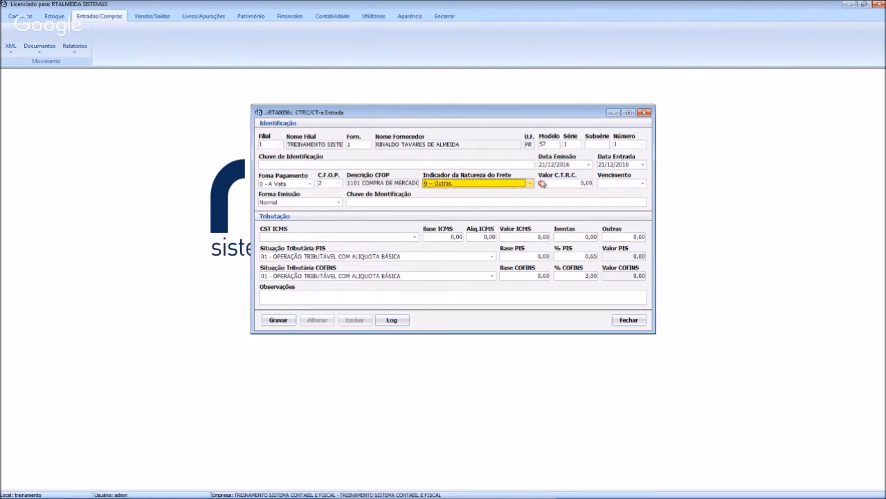
# Step: Set the CTRC value to 100,00 and the due date to 21/12/2016, keeping Forma Emissão as Normal
pyautogui.click(554, 183)
pyautogui.write('100')
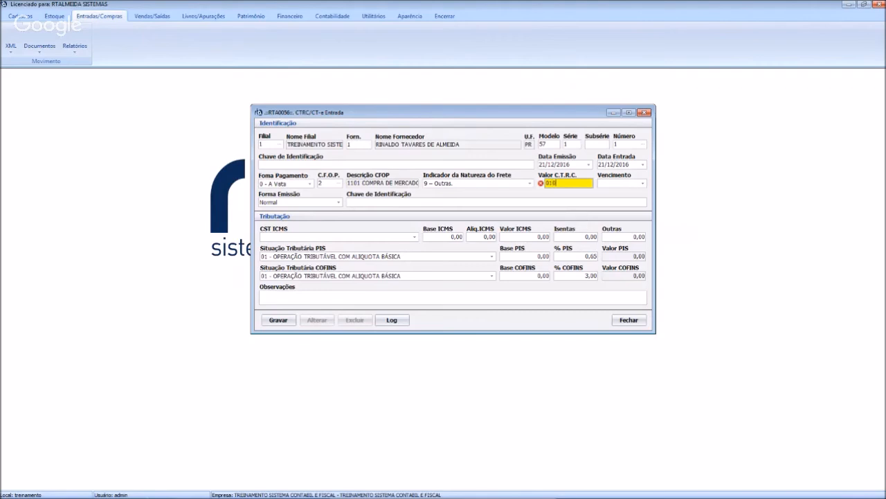
pyautogui.press('Tab')
pyautogui.press('Tab')
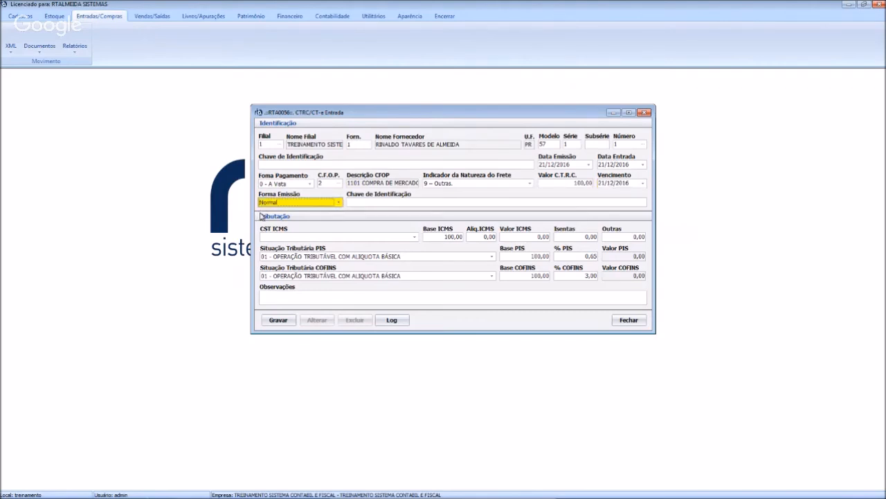
pyautogui.click(308, 201)
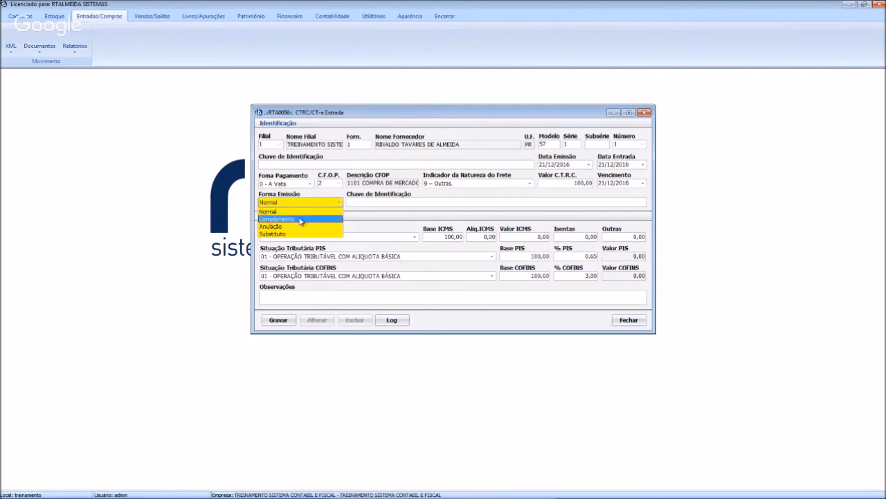
pyautogui.click(331, 201)
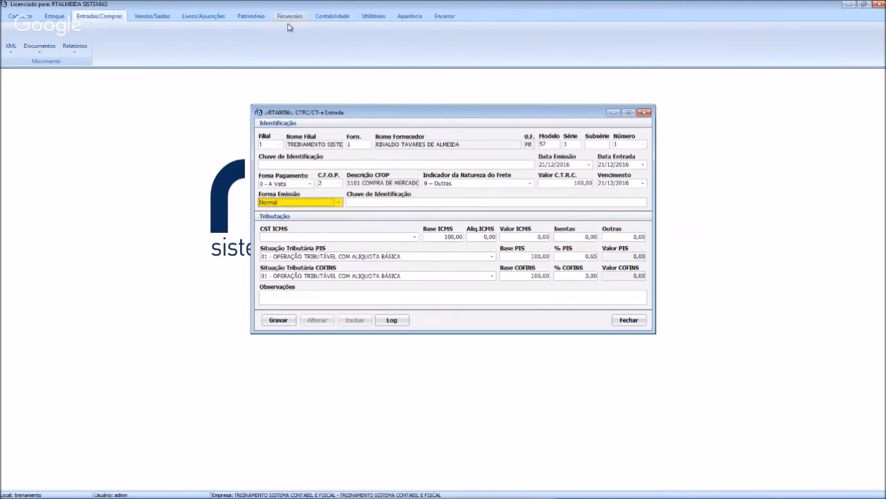
# Step: Close the CTRC/CT-e entry form without saving and review the document and report types available for purchases
pyautogui.click(629, 320)
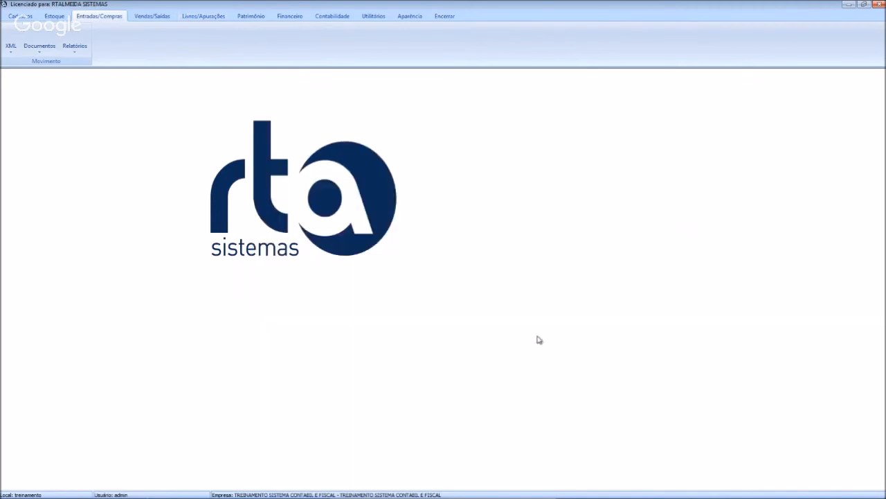
pyautogui.click(39, 47)
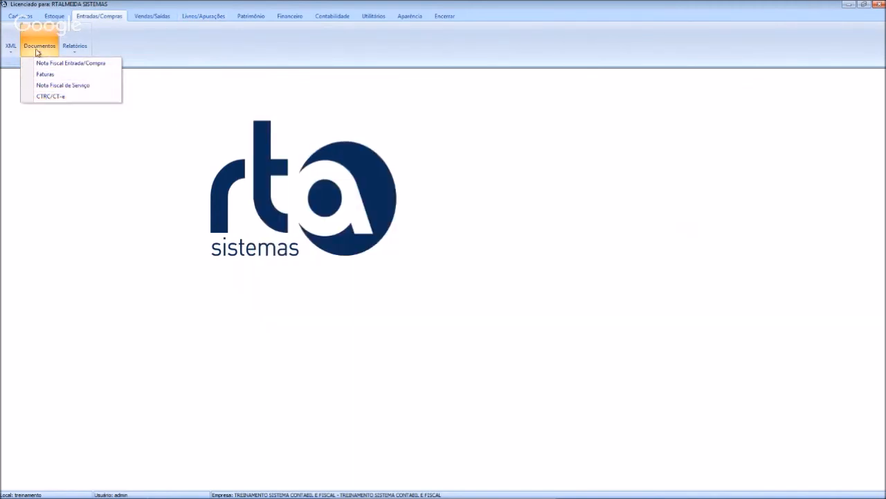
pyautogui.click(74, 48)
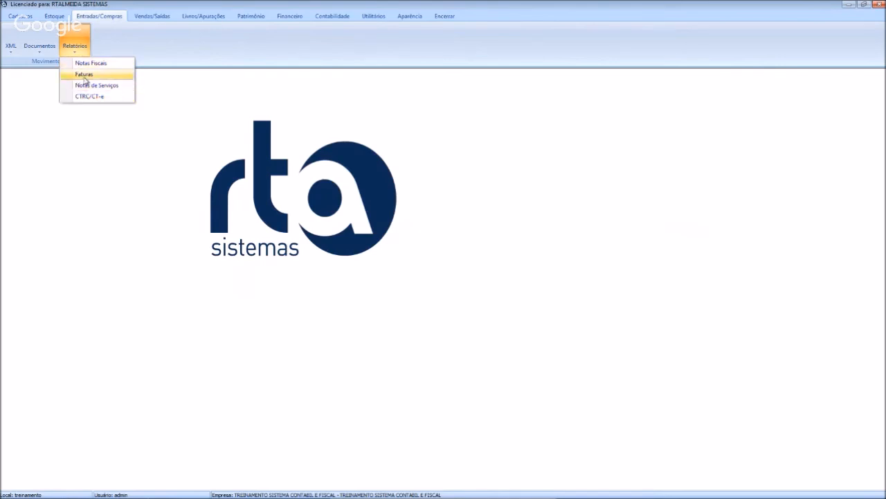
pyautogui.click(167, 129)
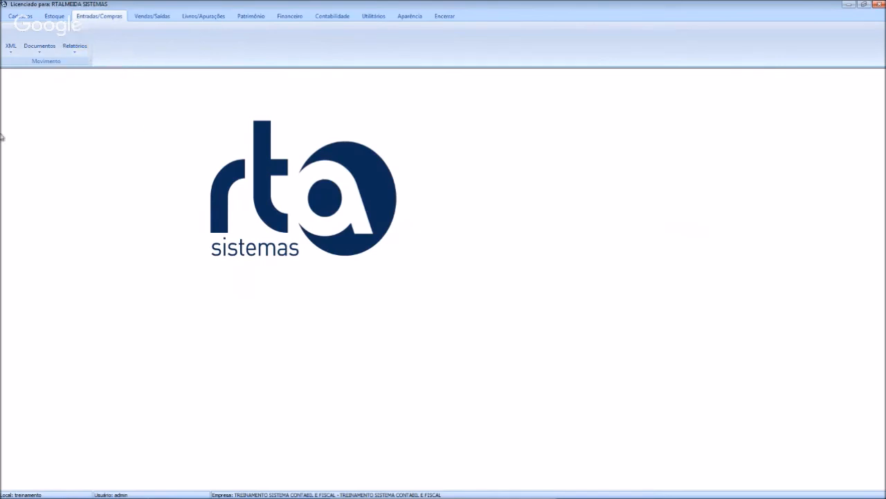
# Step: Open the sales XML import form for Nota Fiscal de Saída Modelo 55 and centre its window
pyautogui.click(148, 16)
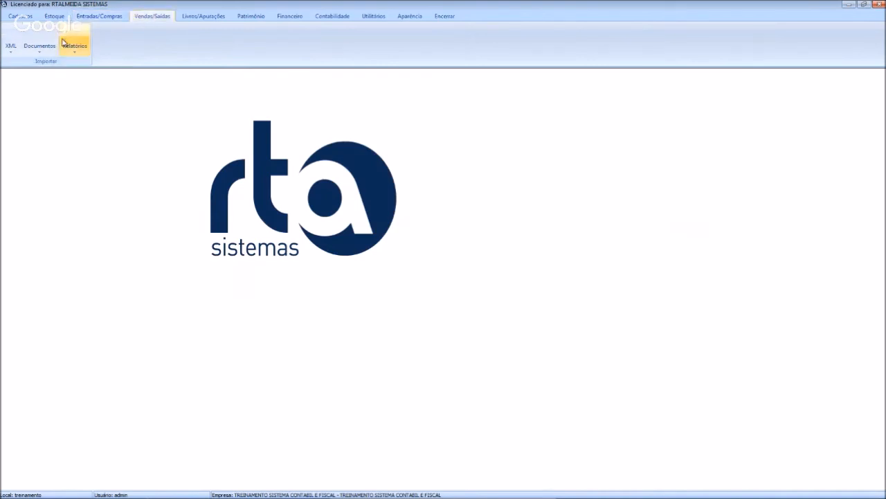
pyautogui.click(41, 47)
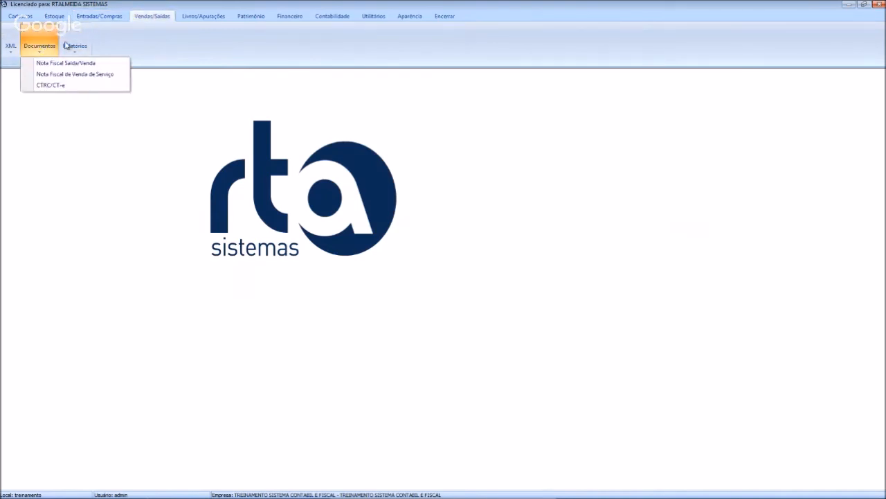
pyautogui.click(10, 48)
pyautogui.click(28, 62)
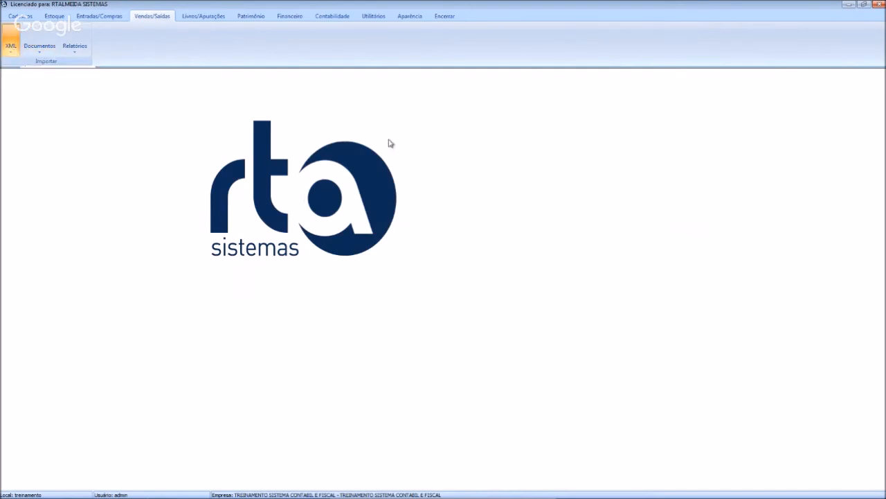
pyautogui.moveTo(467, 270); pyautogui.dragTo(467, 111)
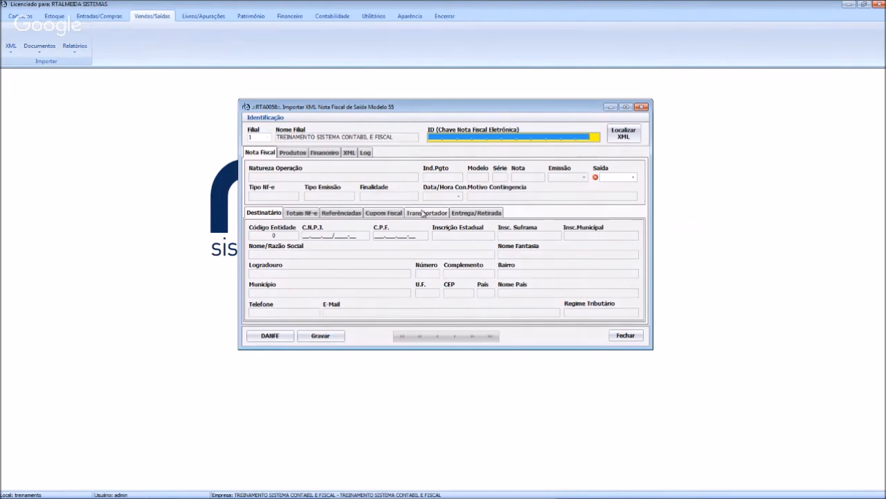
pyautogui.moveTo(515, 110); pyautogui.dragTo(513, 123)
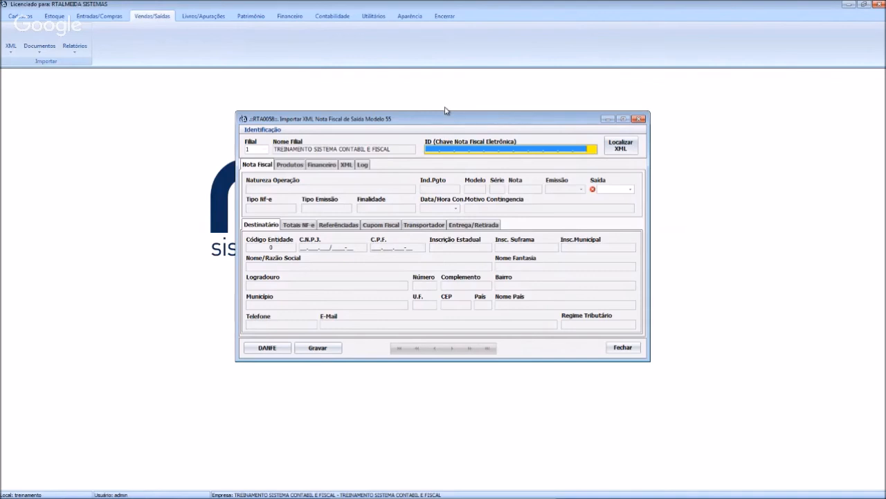
pyautogui.moveTo(351, 122); pyautogui.dragTo(350, 117)
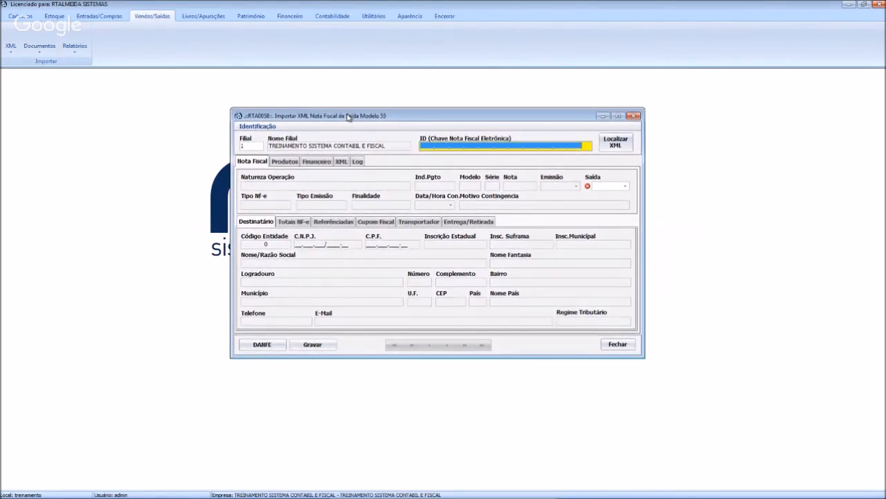
# Step: Examine the product list and the Nota Fiscal data fields of the sales XML import form
pyautogui.click(290, 161)
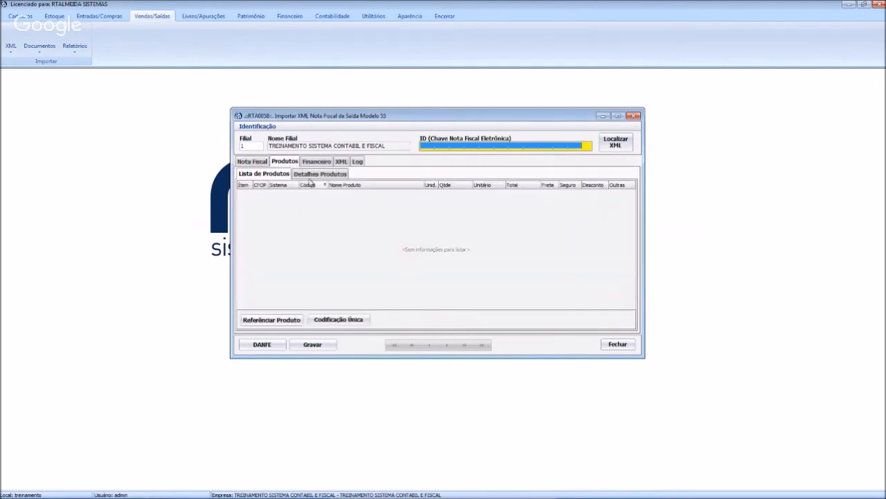
pyautogui.click(254, 162)
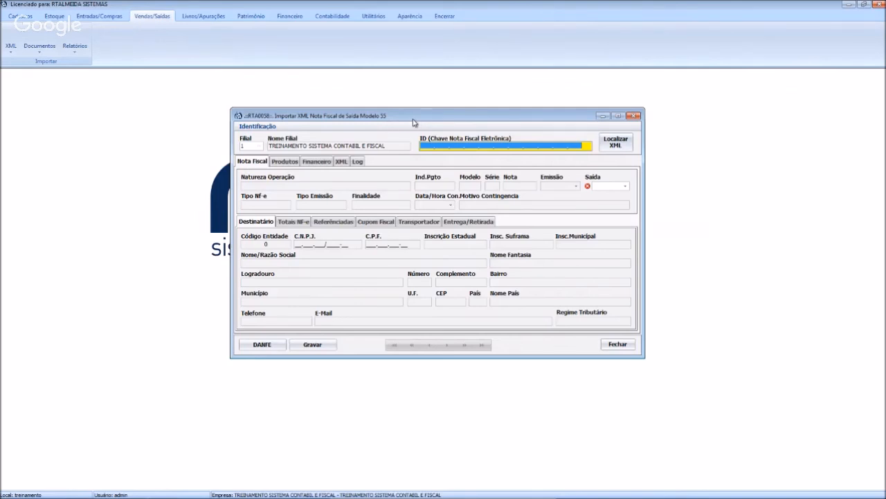
pyautogui.moveTo(415, 123); pyautogui.dragTo(412, 116)
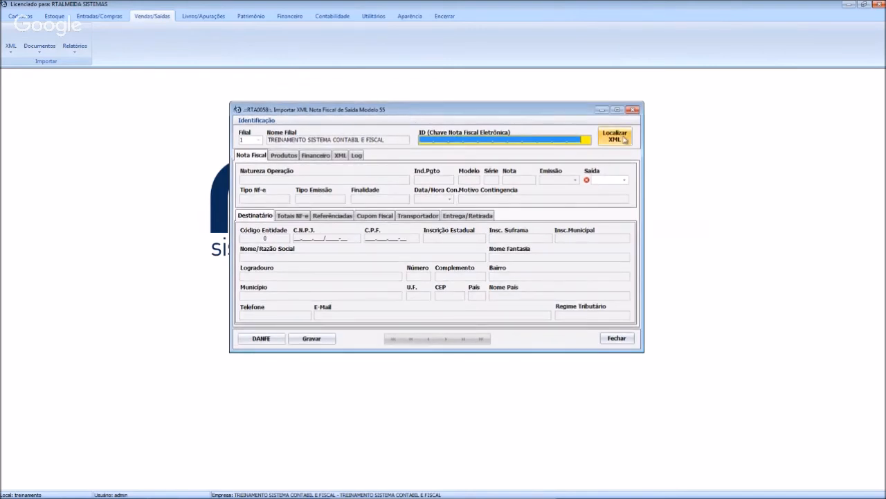
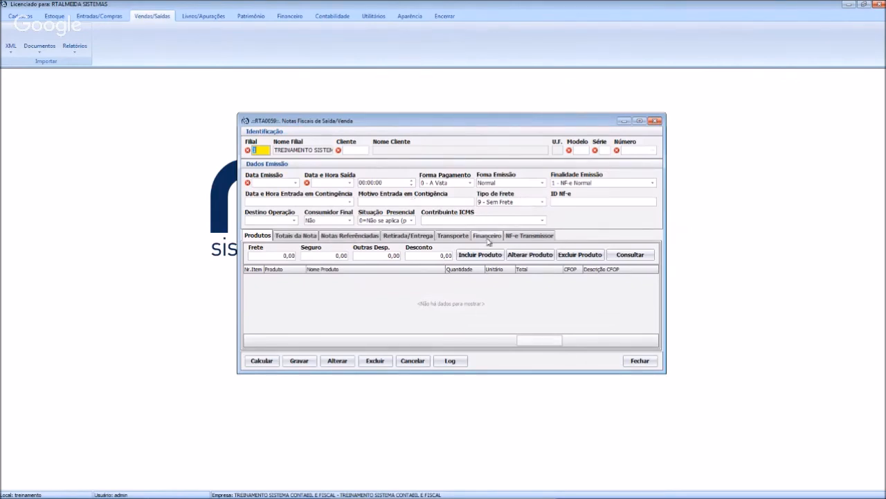
# Step: Examine the sales invoice's NF-e Transmissor section and the fuel, medicine, weapon and new-vehicle details of its item form, closing both without saving
pyautogui.click(513, 236)
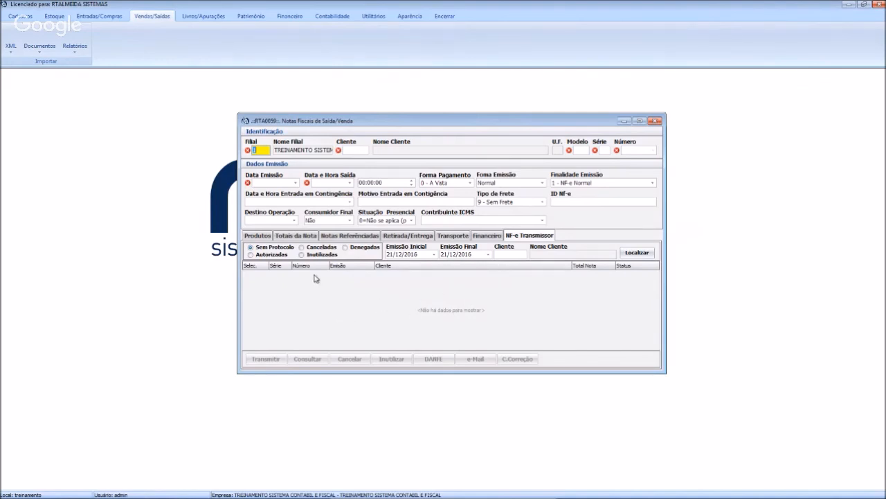
pyautogui.click(257, 235)
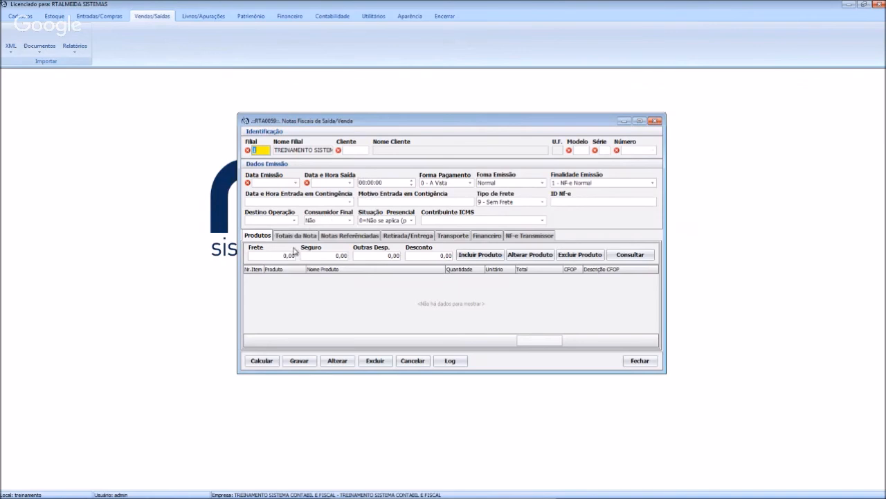
pyautogui.click(480, 254)
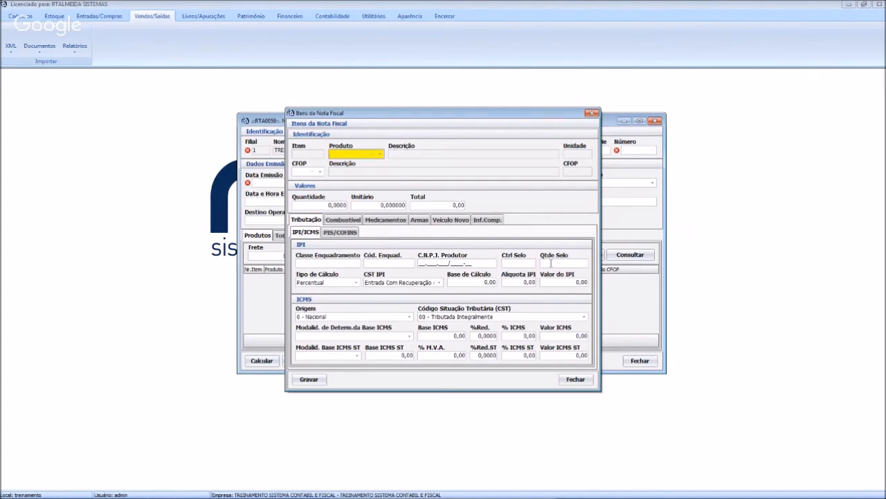
pyautogui.click(354, 221)
pyautogui.click(386, 220)
pyautogui.click(420, 220)
pyautogui.click(442, 221)
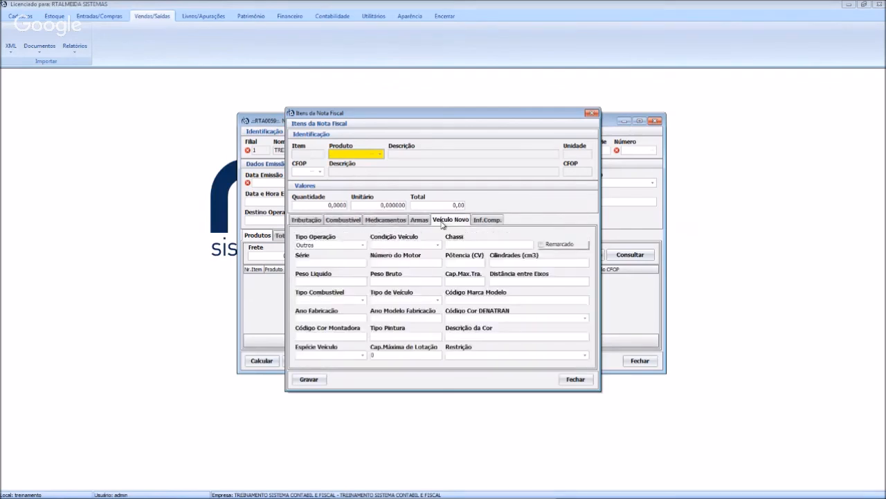
pyautogui.click(420, 220)
pyautogui.click(386, 220)
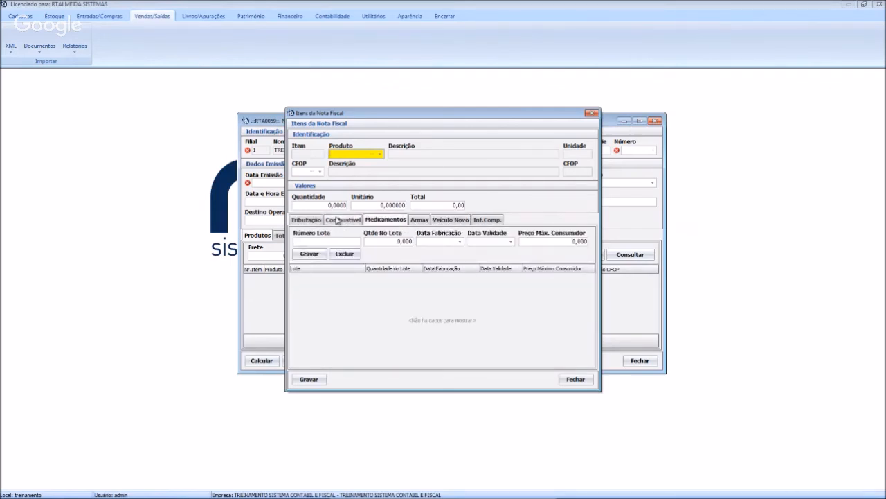
pyautogui.click(306, 220)
pyautogui.click(576, 379)
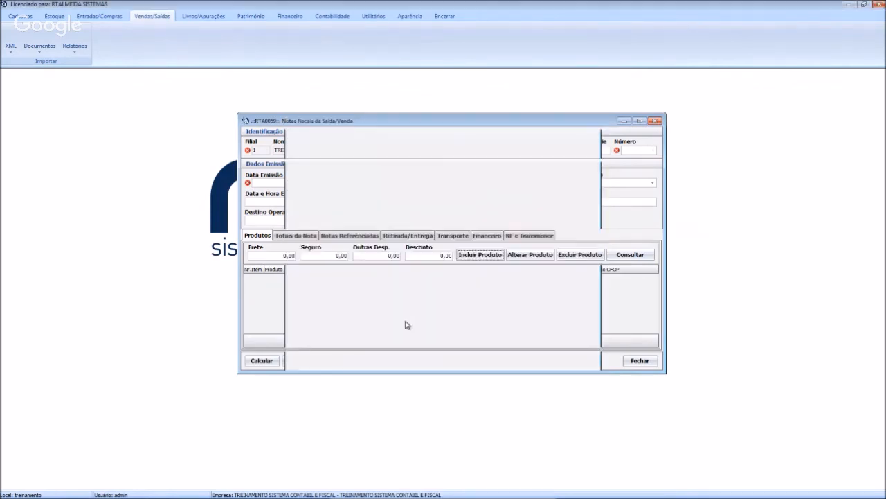
pyautogui.click(658, 120)
# Step: Open the Nota Fiscal de Venda de Serviço form, examine its identification fields including CFOP, and close it without saving
pyautogui.click(41, 48)
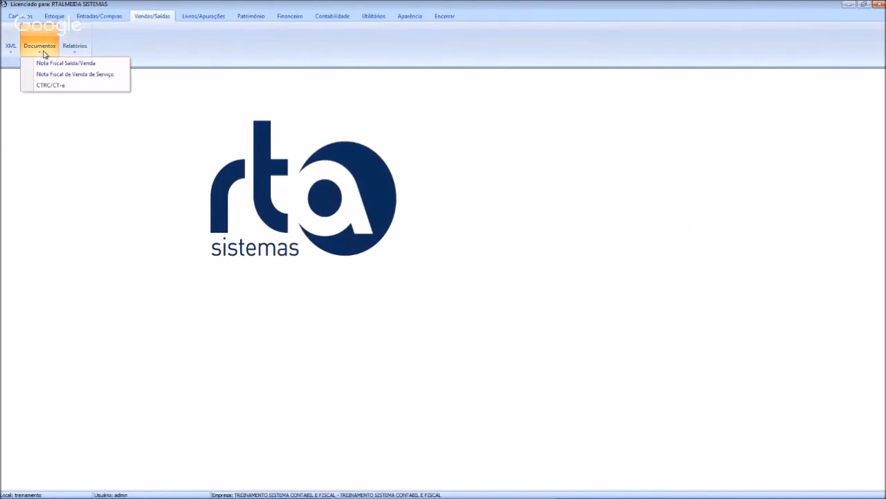
pyautogui.click(54, 76)
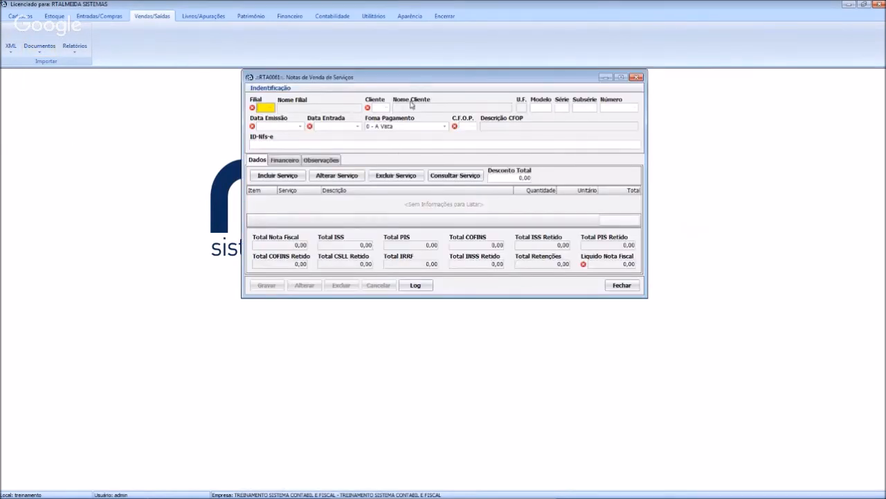
pyautogui.moveTo(424, 77); pyautogui.dragTo(422, 104)
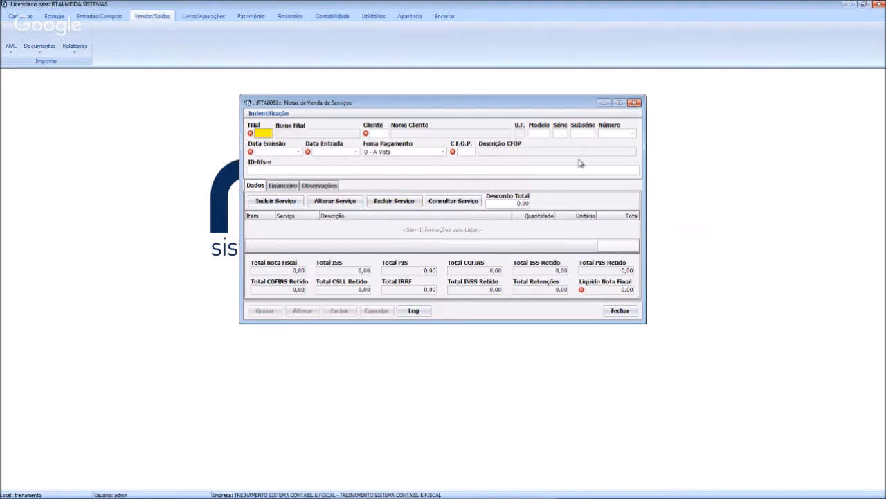
pyautogui.click(466, 152)
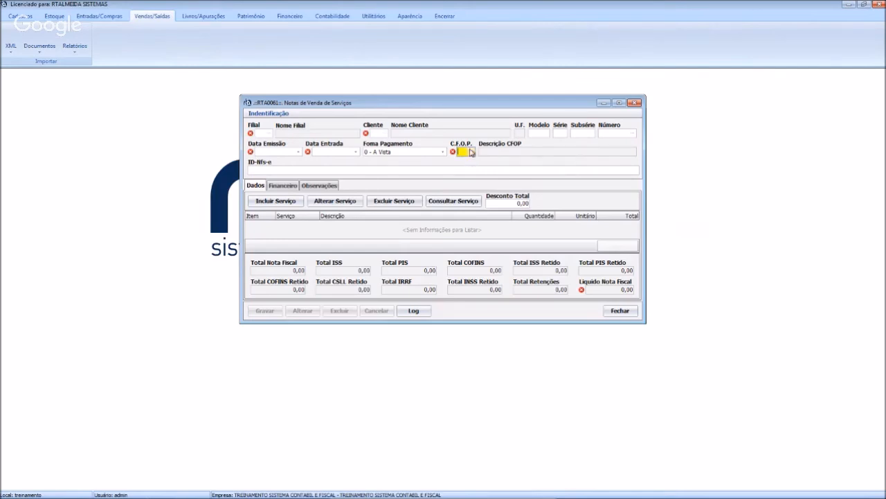
pyautogui.click(634, 103)
# Step: Open the sales CTRC/CT-e form, look over its identification and tax fields, and close it without saving
pyautogui.click(44, 52)
pyautogui.click(58, 85)
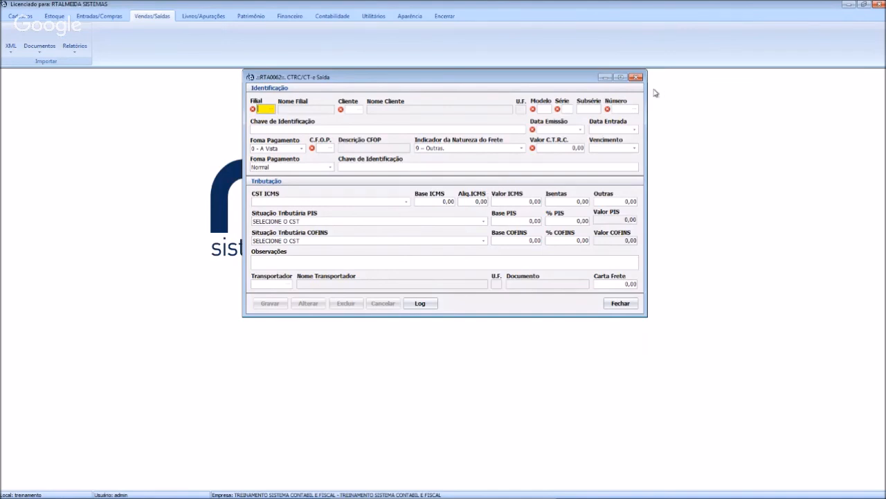
pyautogui.click(636, 77)
pyautogui.click(76, 51)
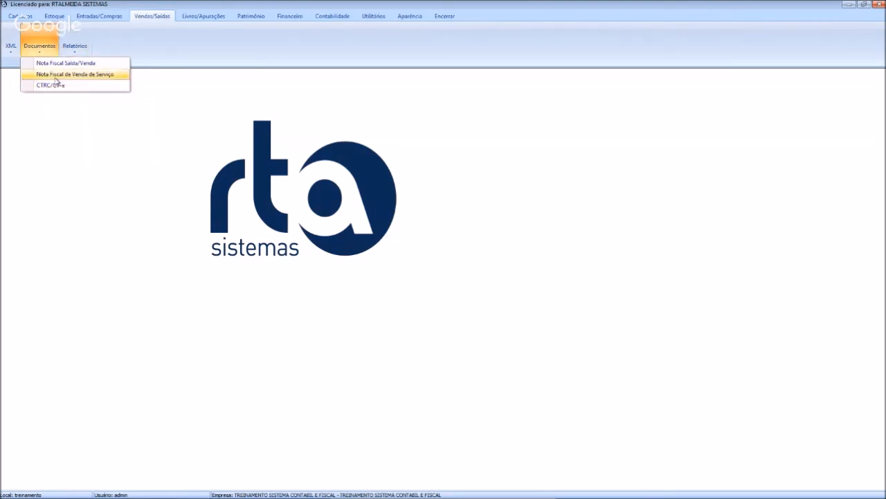
# Step: Open the Livro Registro de Entradas Modelo 1 filter form from the fiscal books and centre its window
pyautogui.click(198, 18)
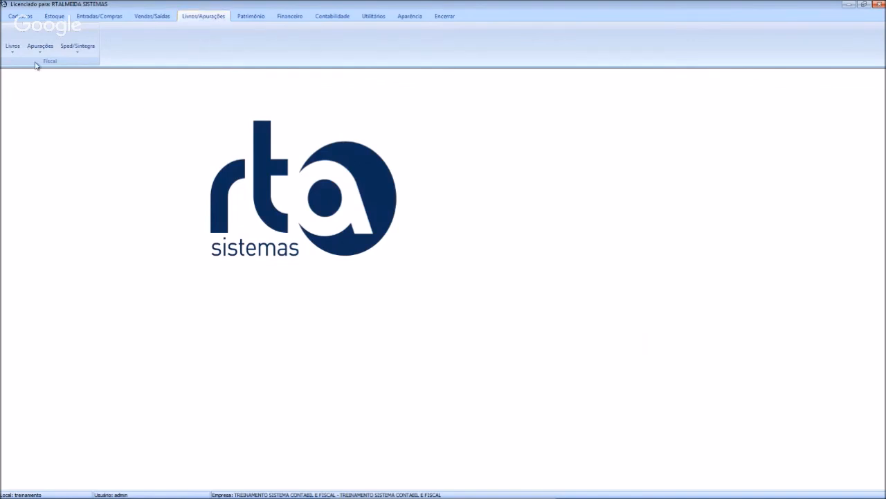
pyautogui.click(12, 47)
pyautogui.moveTo(15, 63)
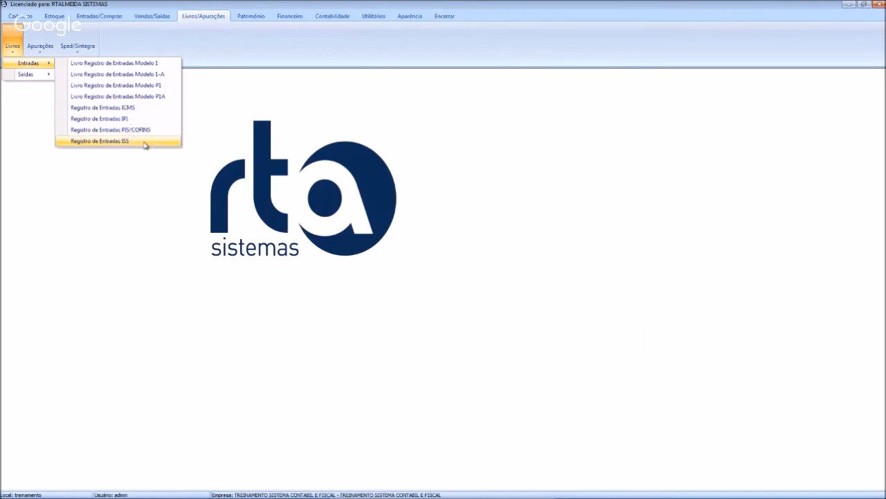
pyautogui.click(142, 63)
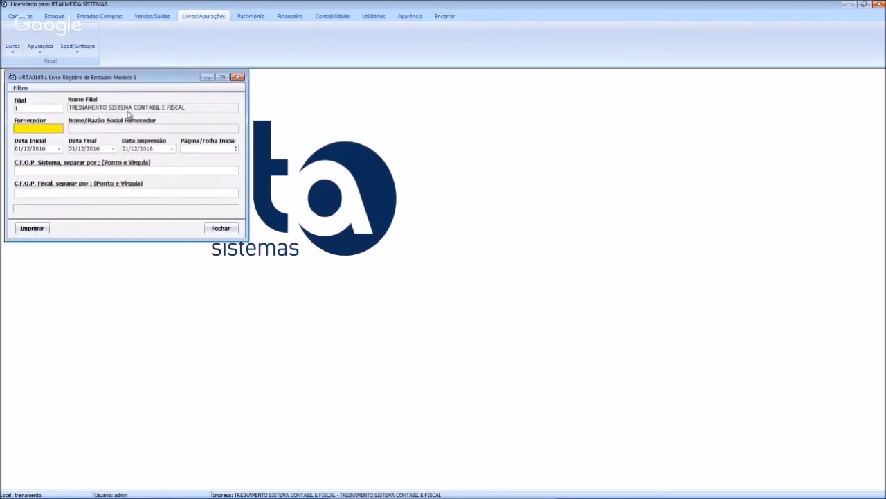
pyautogui.moveTo(152, 77); pyautogui.dragTo(425, 152)
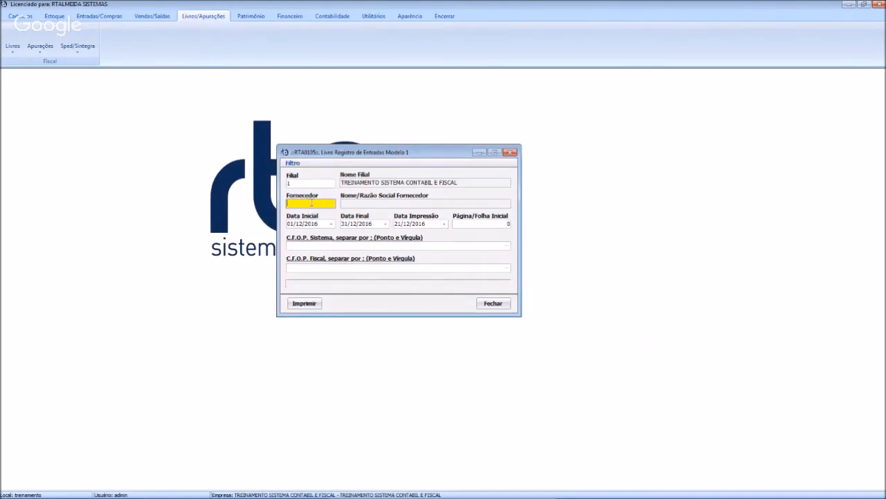
# Step: Enter 1;2 as the system CFOP filter of the entries book and clear it again
pyautogui.click(320, 247)
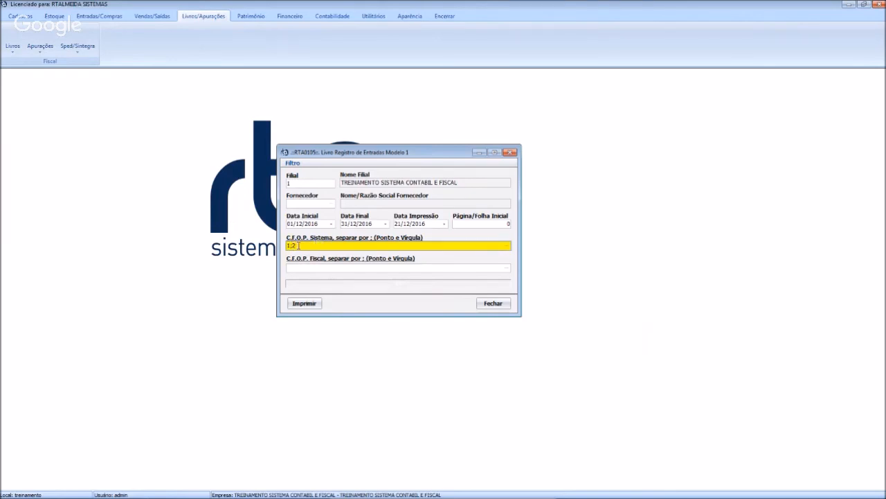
pyautogui.press('BackSpace')
pyautogui.press('BackSpace')
pyautogui.press('BackSpace')
# Step: Enter 5101;6101 as the fiscal CFOP filter, clear it, and close the entries book form without printing
pyautogui.click(313, 268)
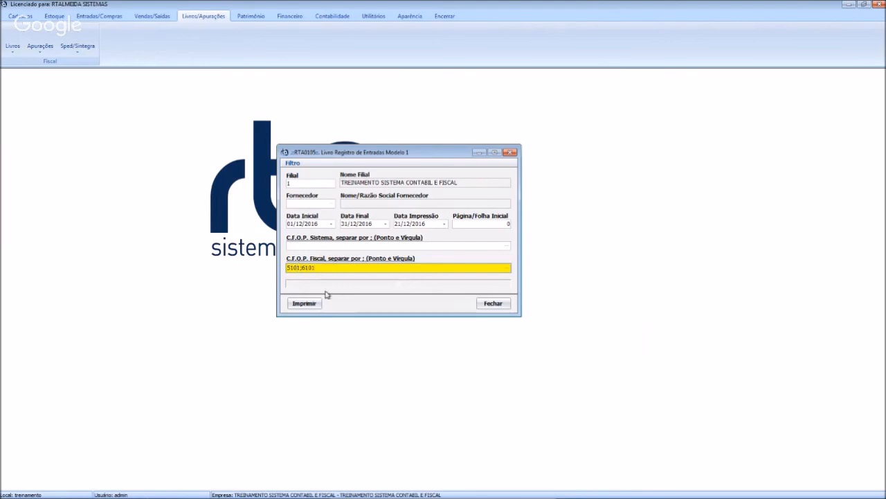
pyautogui.moveTo(324, 267); pyautogui.dragTo(207, 277)
pyautogui.press('BackSpace')
pyautogui.click(493, 305)
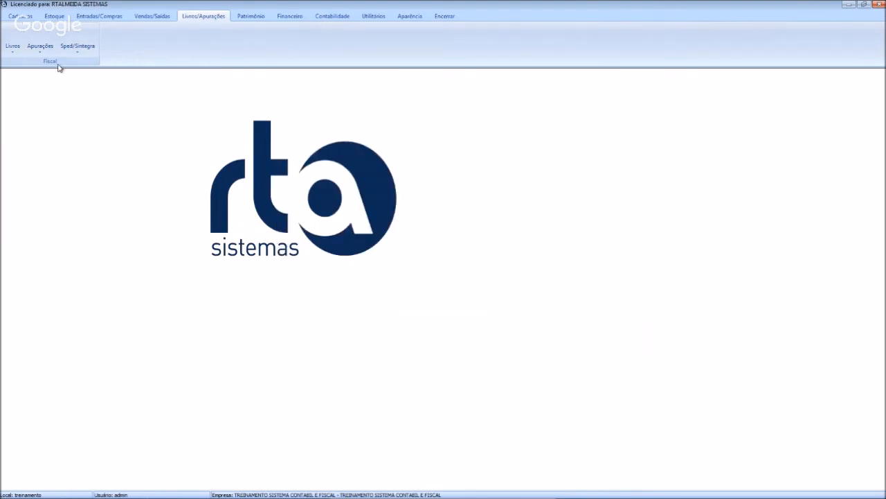
# Step: Review the fiscal books and tax registers available for Saídas
pyautogui.click(12, 46)
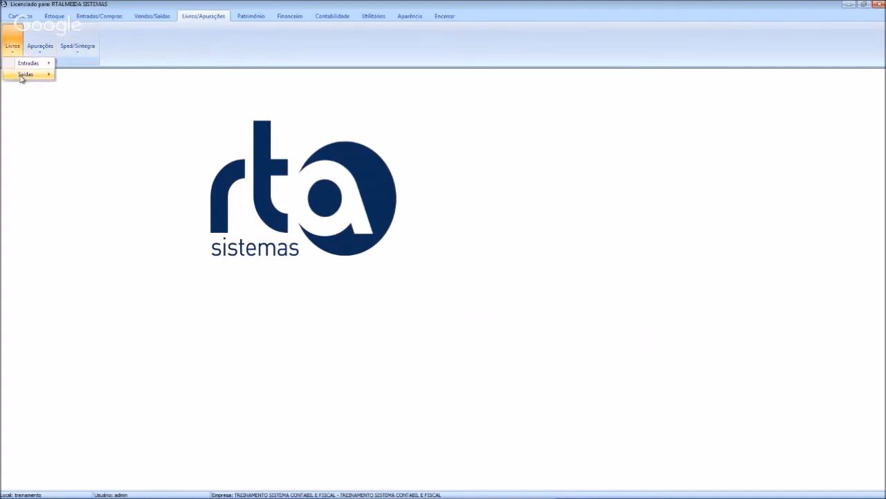
pyautogui.moveTo(27, 76)
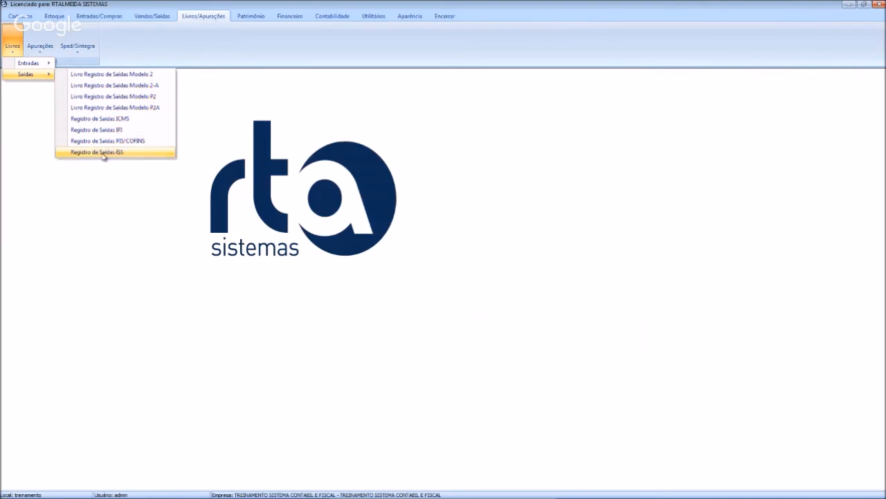
# Step: Open the Apuração do ICMS form from the tax assessments and move its window lower
pyautogui.click(40, 48)
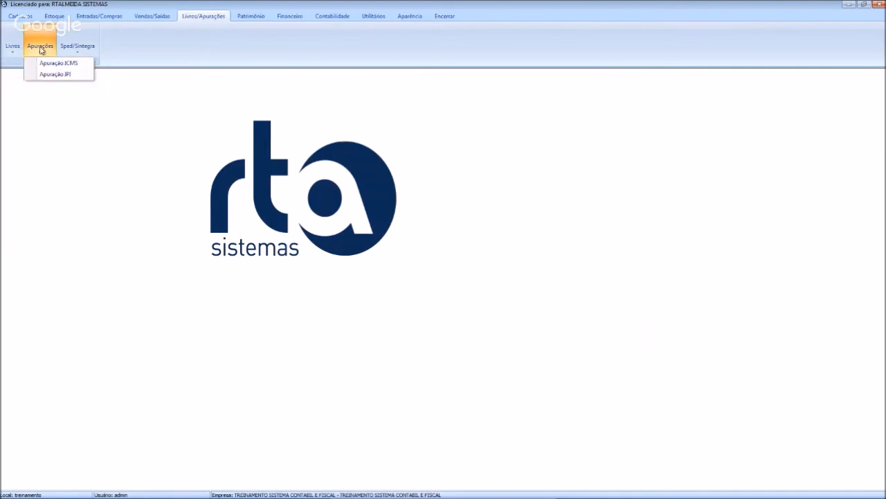
pyautogui.click(43, 63)
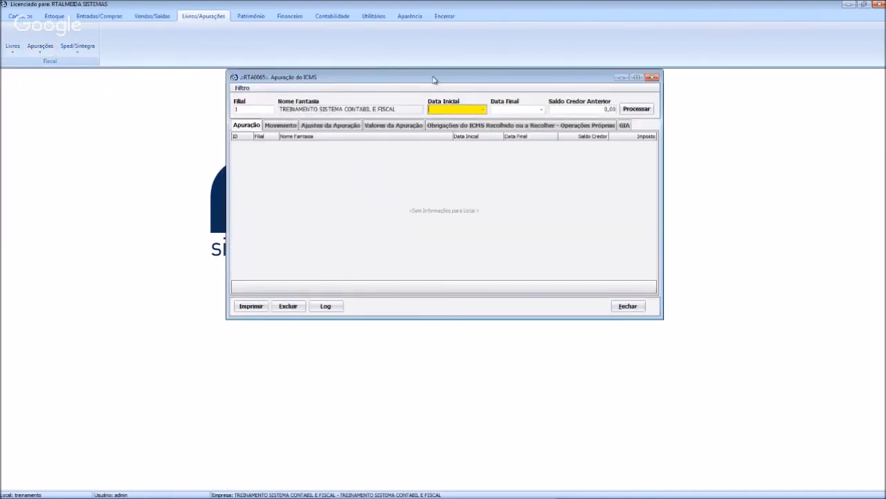
pyautogui.moveTo(434, 79); pyautogui.dragTo(435, 102)
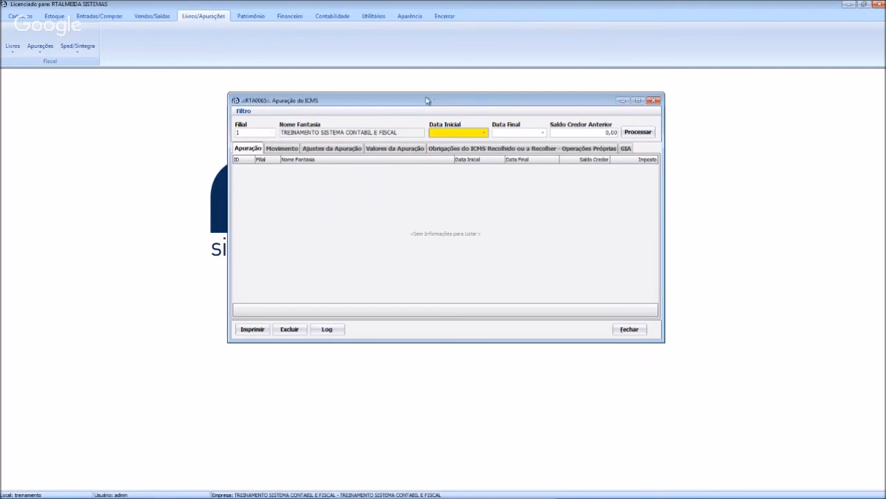
# Step: Review the Apuração list and the Entrada and Saída sections of Movimento in the ICMS assessment
pyautogui.click(280, 149)
pyautogui.click(246, 149)
pyautogui.click(290, 154)
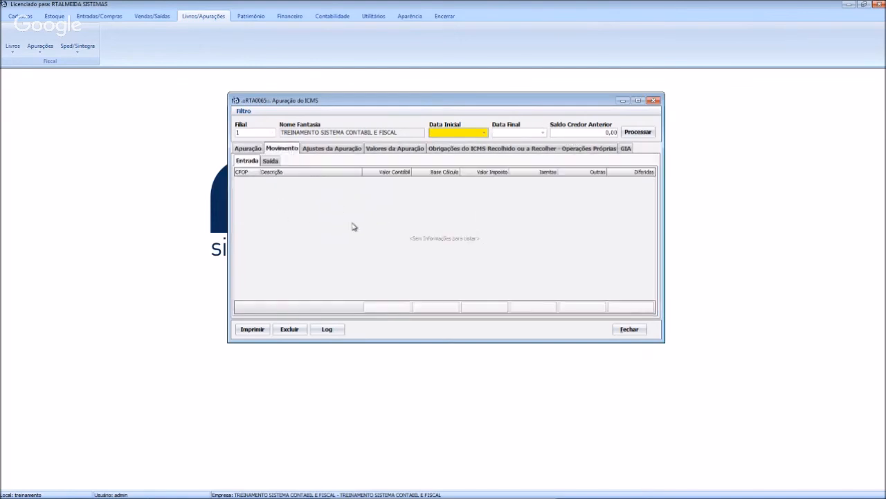
pyautogui.click(258, 150)
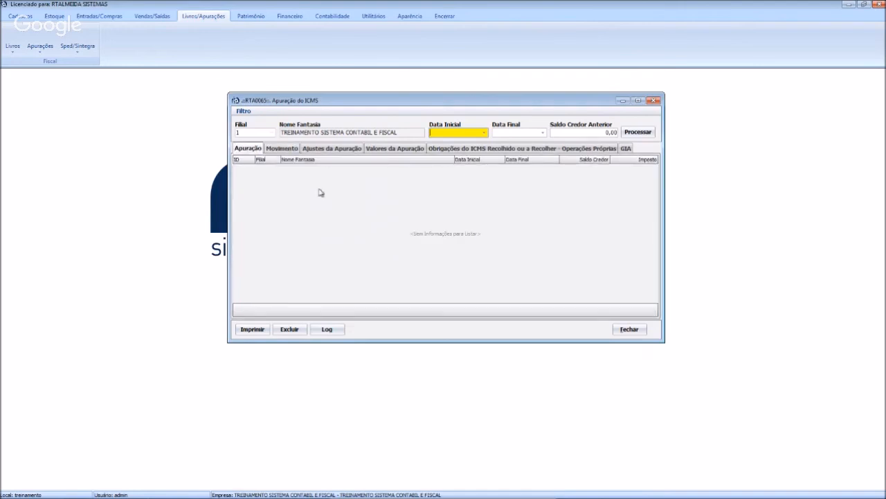
pyautogui.click(283, 149)
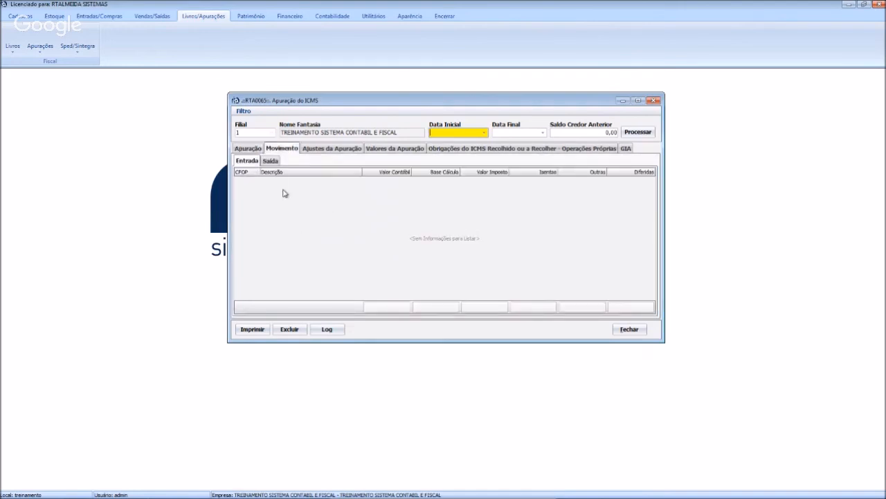
pyautogui.click(270, 161)
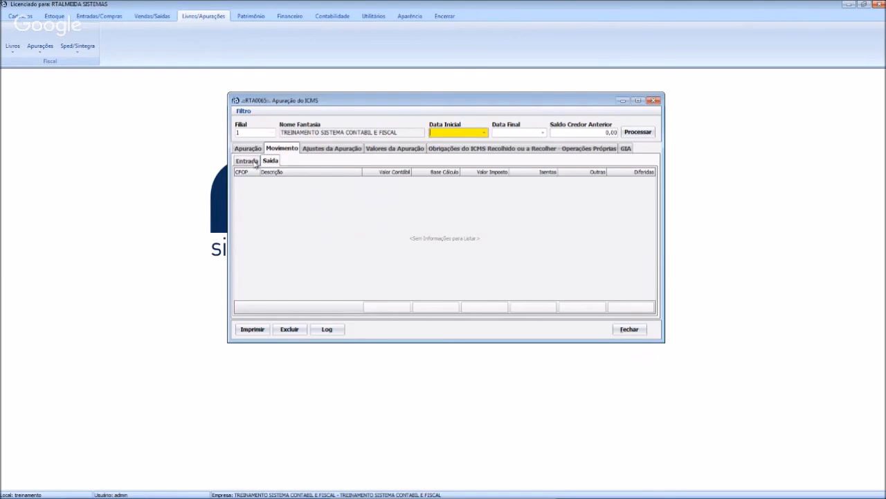
# Step: In Ajustes da Apuração, view a blank E111 adjustment form, close it unsaved, and try to add an E112 record
pyautogui.click(318, 149)
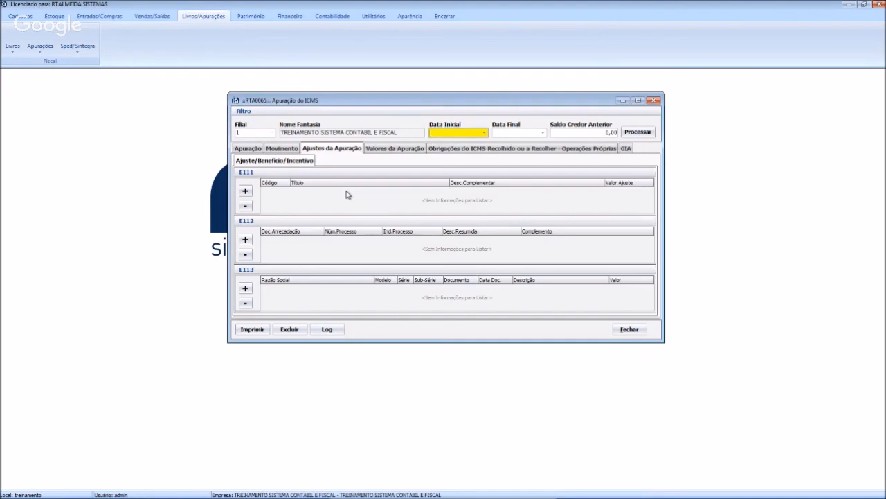
pyautogui.click(246, 191)
pyautogui.moveTo(424, 172); pyautogui.dragTo(441, 154)
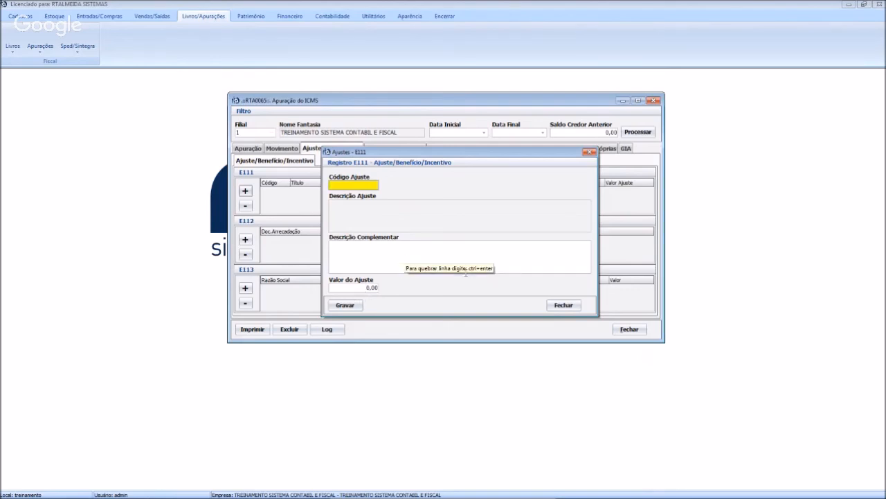
pyautogui.click(564, 304)
pyautogui.click(245, 239)
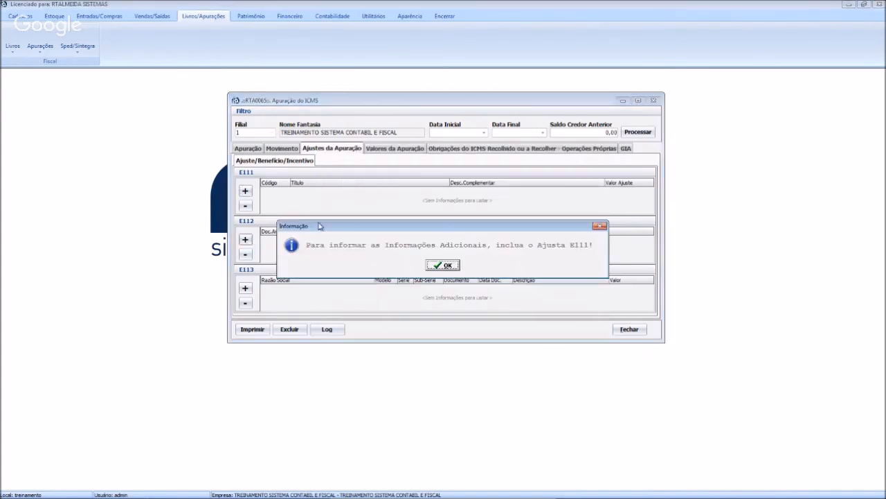
pyautogui.click(437, 266)
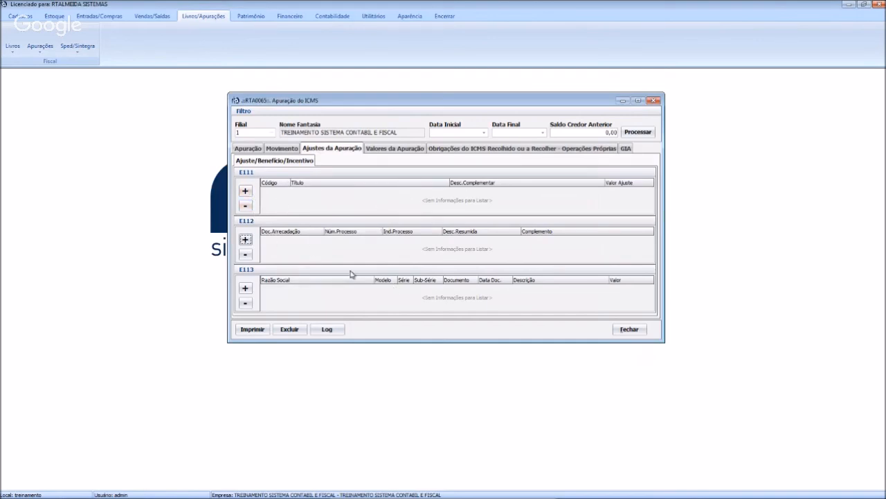
# Step: Review the ICMS assessment's Valores da Apuração, Obrigações, Apuração, Movimento and Ajustes sections
pyautogui.click(407, 149)
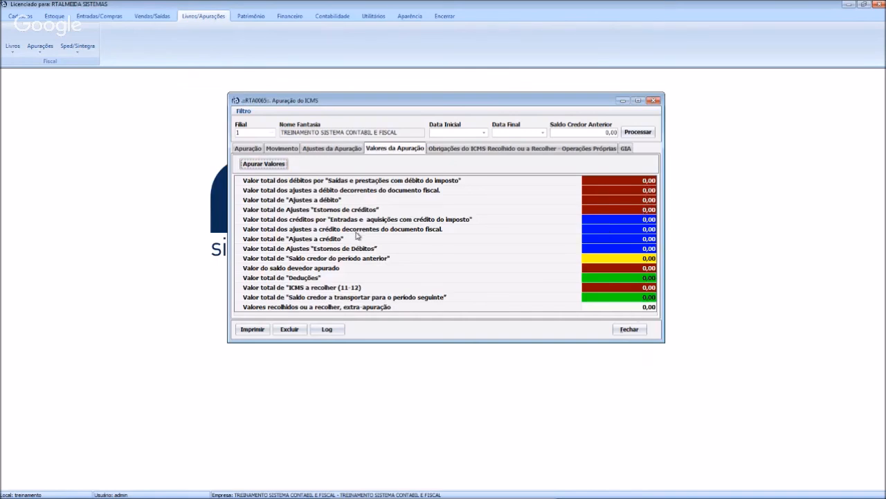
pyautogui.click(482, 149)
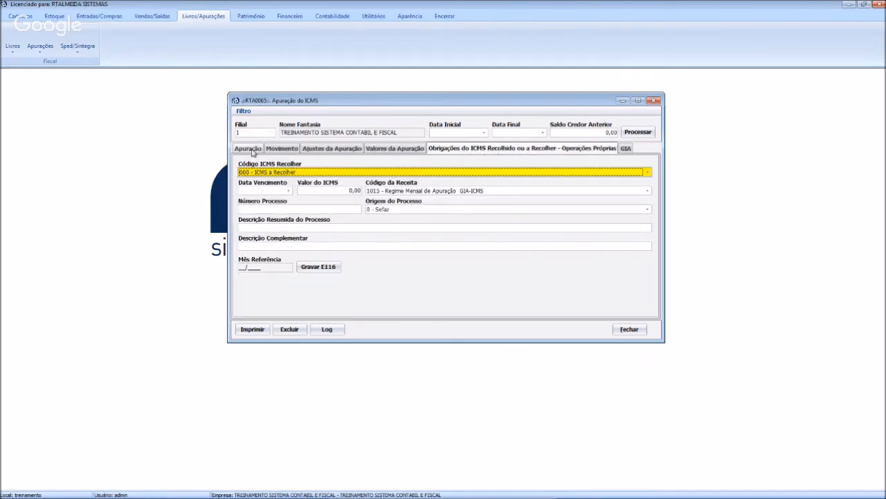
pyautogui.click(250, 150)
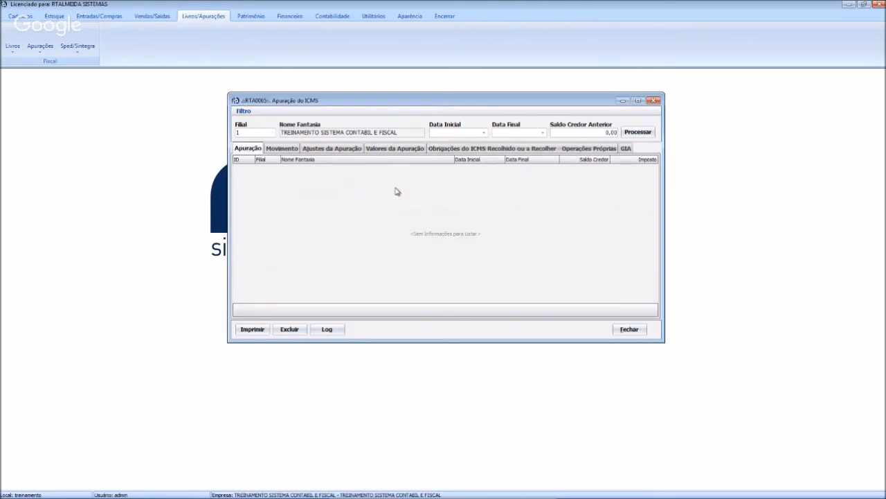
pyautogui.click(285, 149)
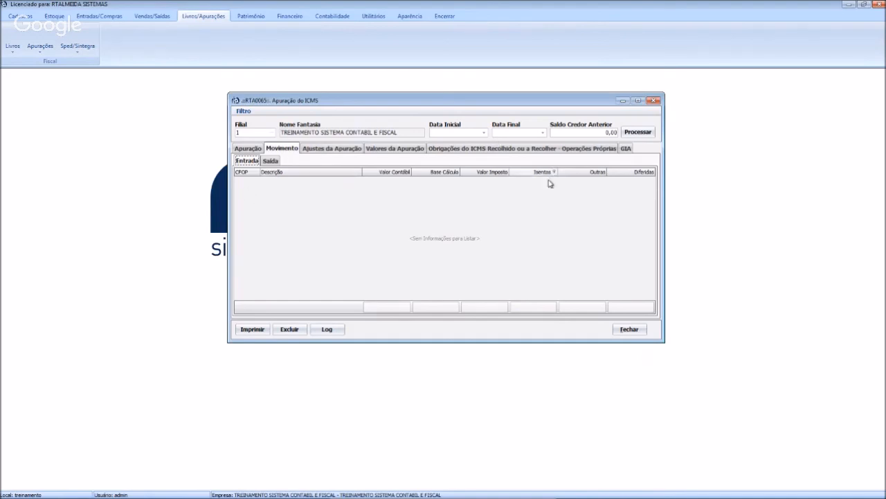
pyautogui.moveTo(448, 102); pyautogui.dragTo(449, 122)
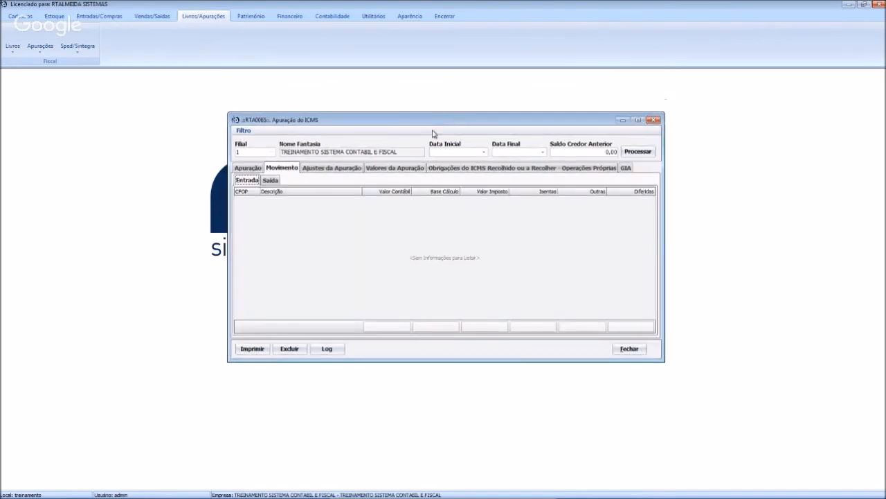
pyautogui.click(343, 170)
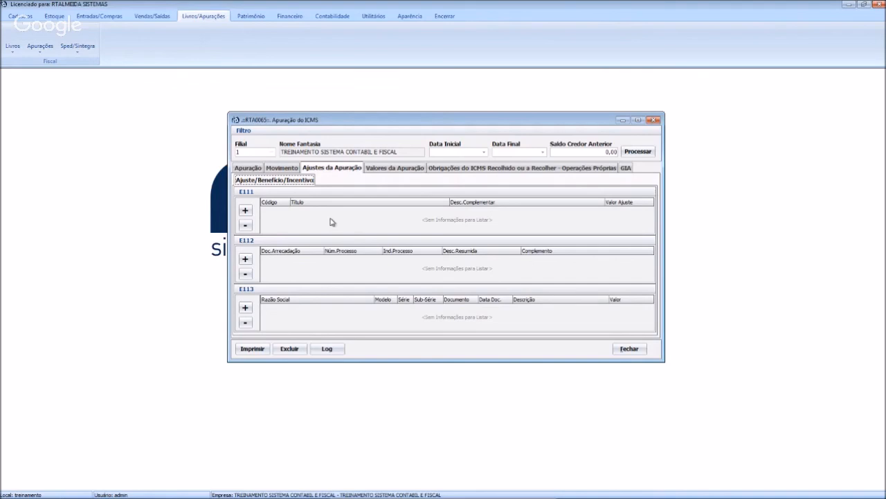
pyautogui.click(373, 169)
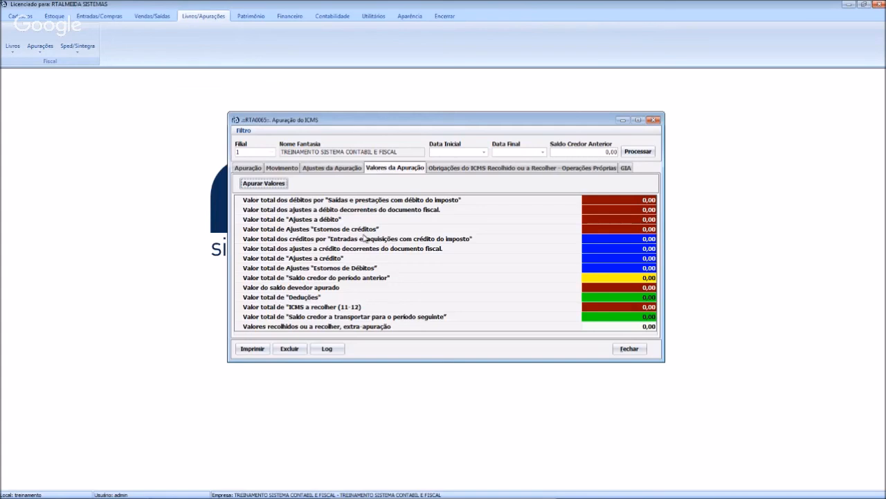
# Step: In the ICMS obligations section, examine the Código ICMS Recolher options and keep 0 - Sefaz as Origem do Processo
pyautogui.click(464, 172)
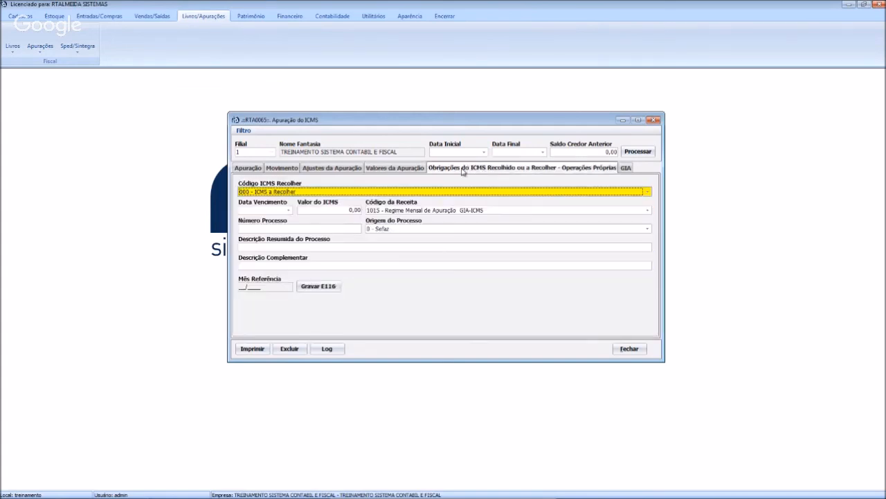
pyautogui.click(303, 191)
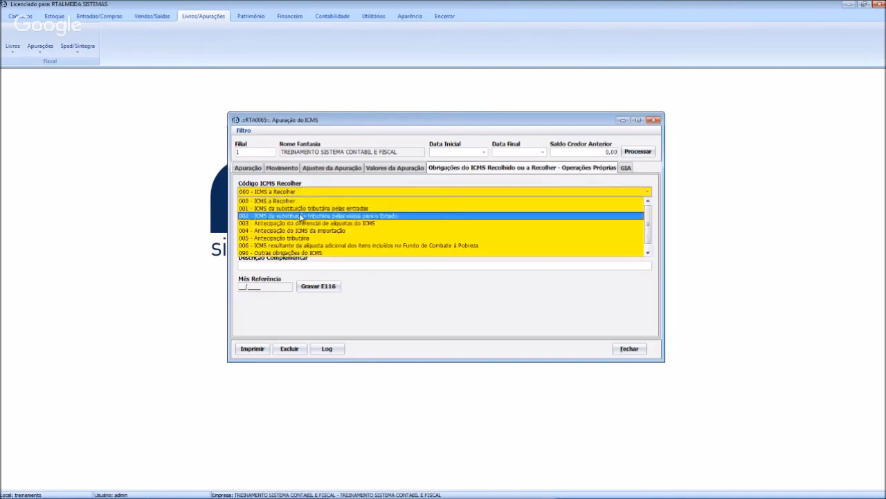
pyautogui.click(307, 182)
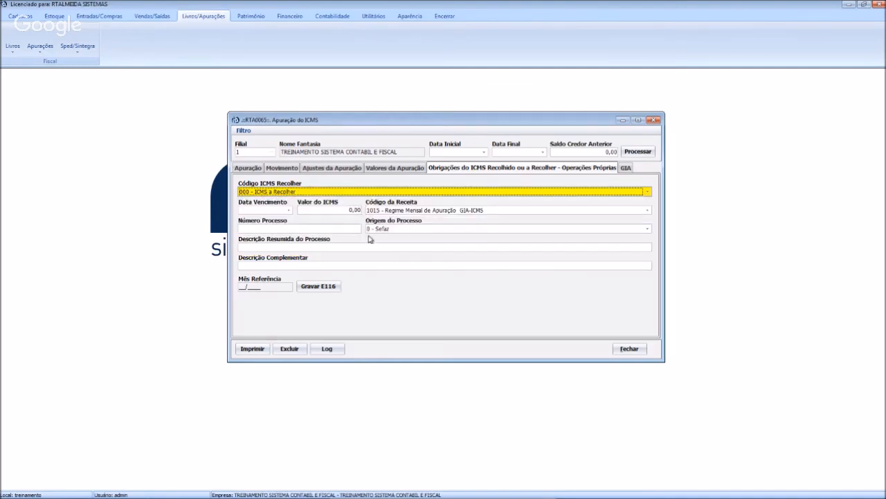
pyautogui.click(396, 231)
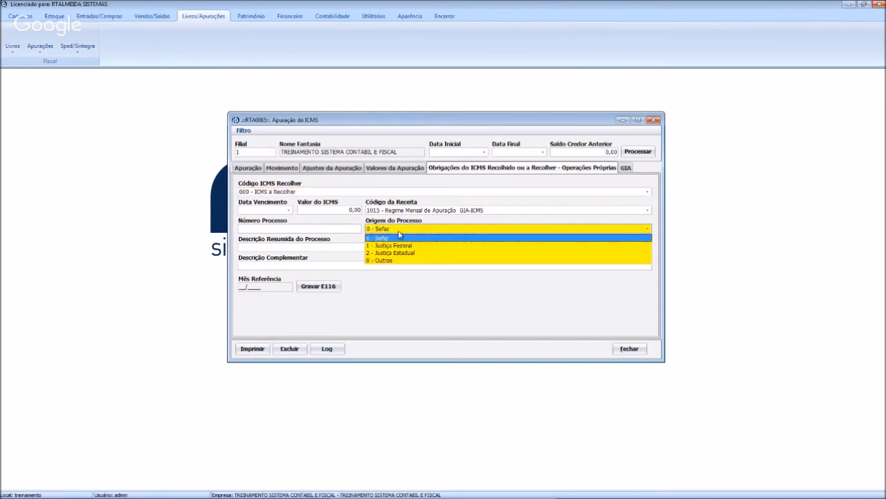
pyautogui.click(402, 237)
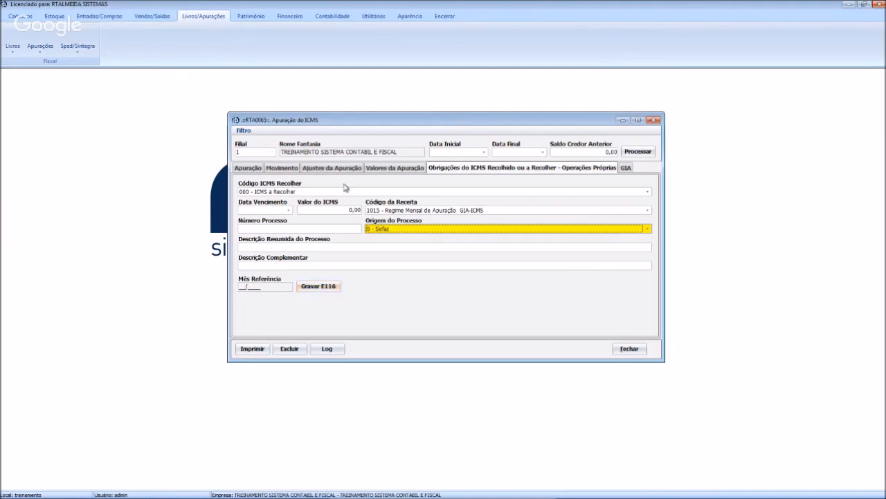
# Step: Return to the Apuração list and close the Apuração do ICMS form without processing
pyautogui.click(243, 168)
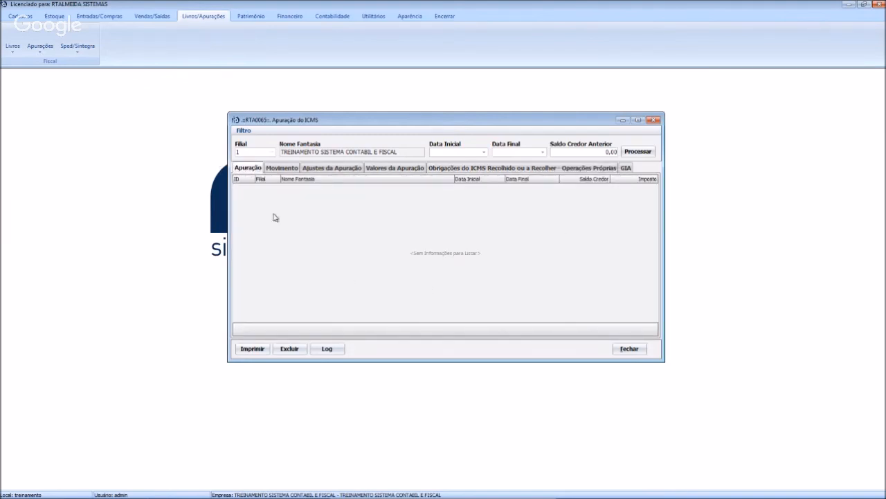
pyautogui.moveTo(481, 122); pyautogui.dragTo(476, 117)
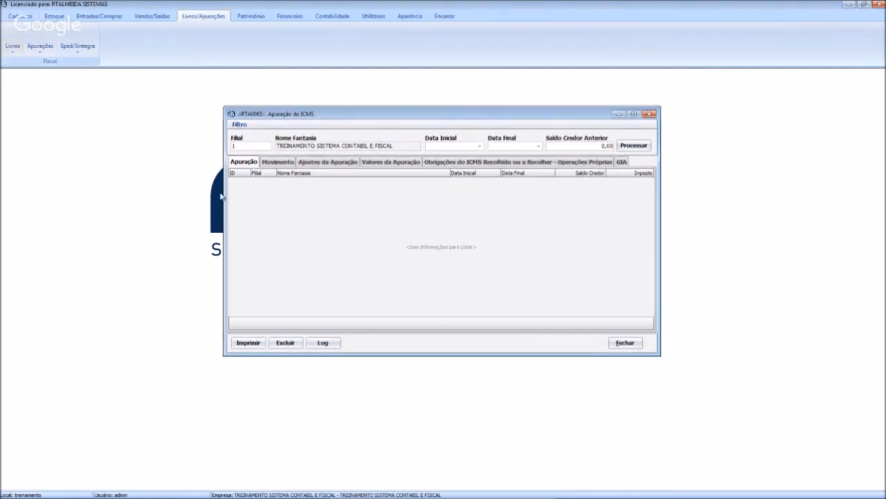
pyautogui.moveTo(558, 115); pyautogui.dragTo(565, 113)
pyautogui.click(632, 341)
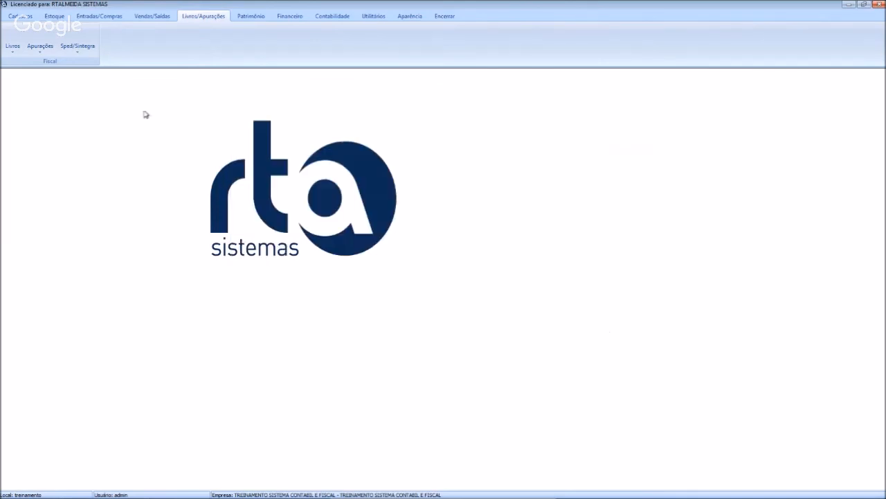
# Step: Open the Sped Fiscal form, centre its window to view the generation fields, and close it without generating
pyautogui.click(40, 47)
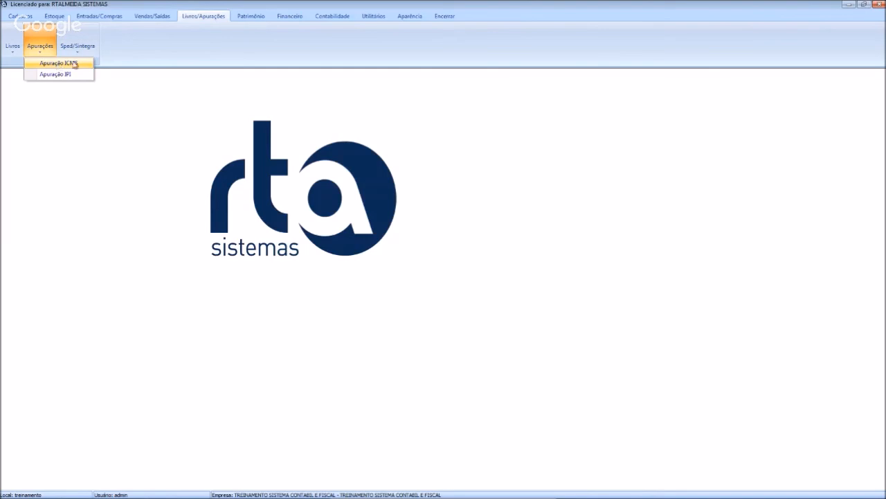
pyautogui.click(74, 53)
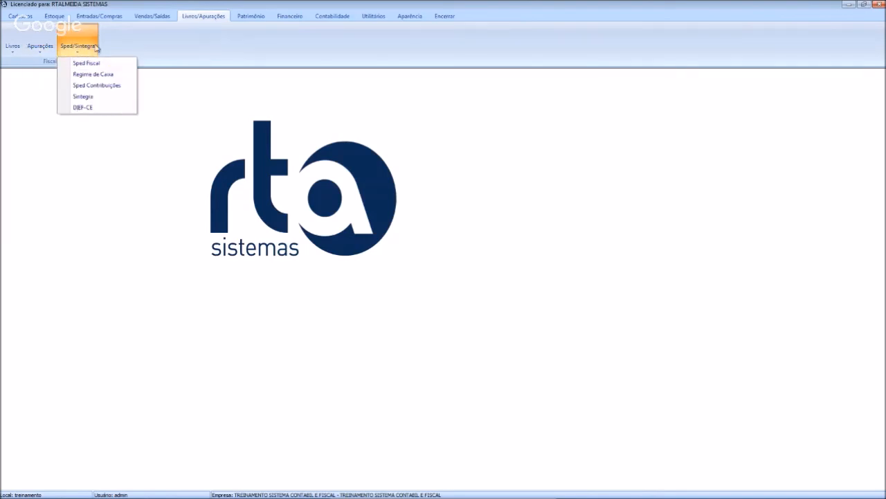
pyautogui.click(82, 63)
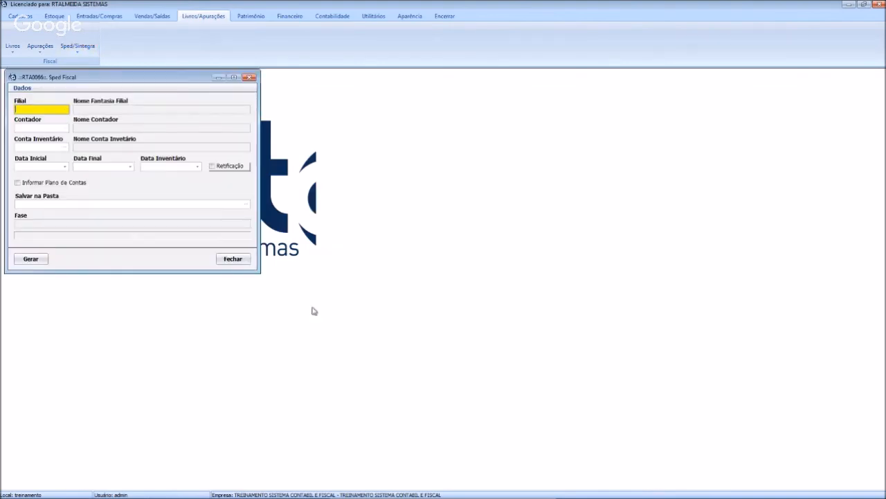
pyautogui.moveTo(179, 87); pyautogui.dragTo(488, 144)
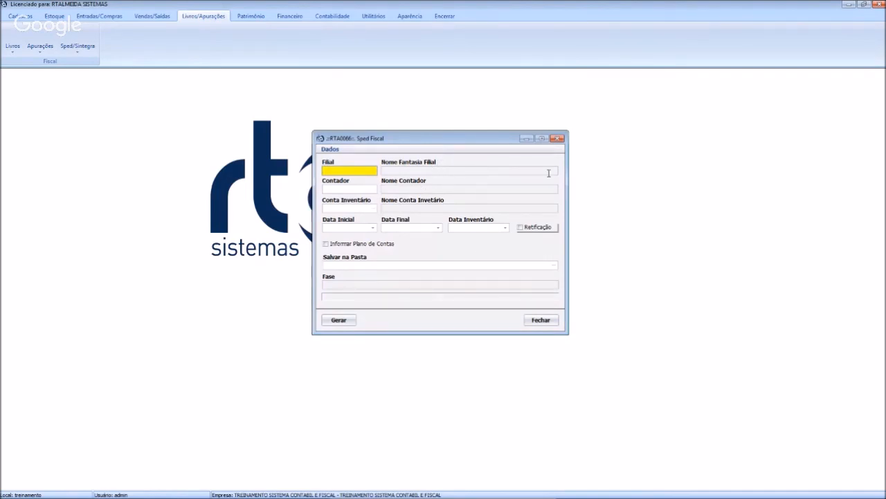
pyautogui.click(561, 140)
# Step: Open the Sped Contribuições - Regime de Caixa form, move it lower for viewing, and close it without saving
pyautogui.click(67, 57)
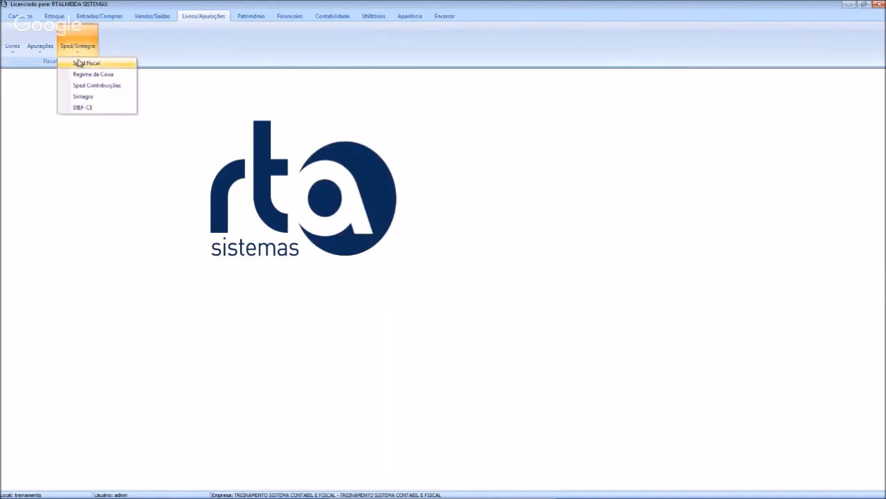
pyautogui.click(90, 74)
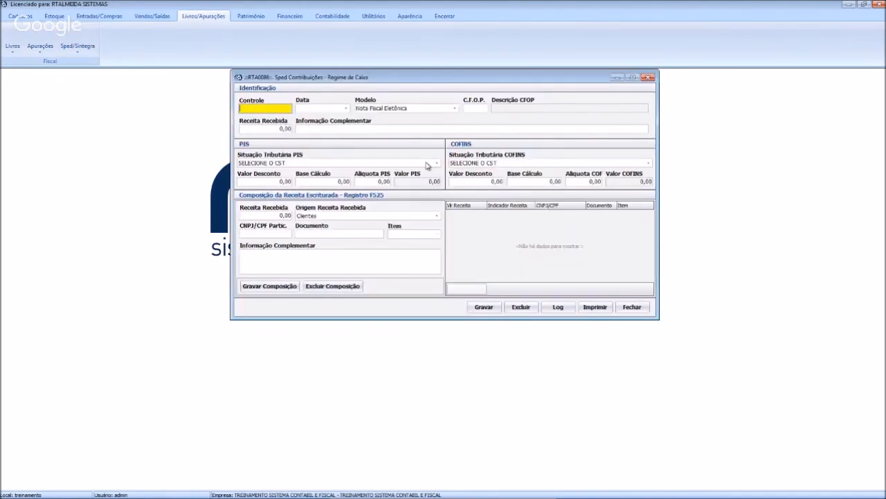
pyautogui.moveTo(463, 80); pyautogui.dragTo(454, 118)
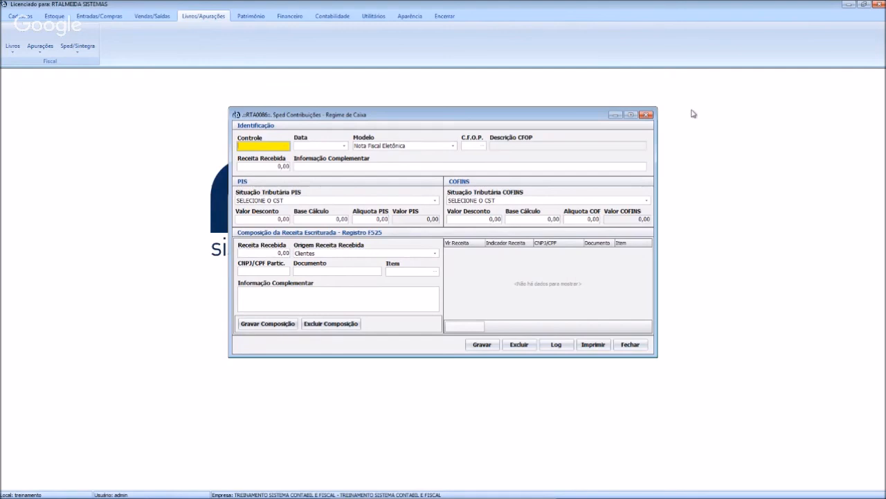
pyautogui.click(646, 115)
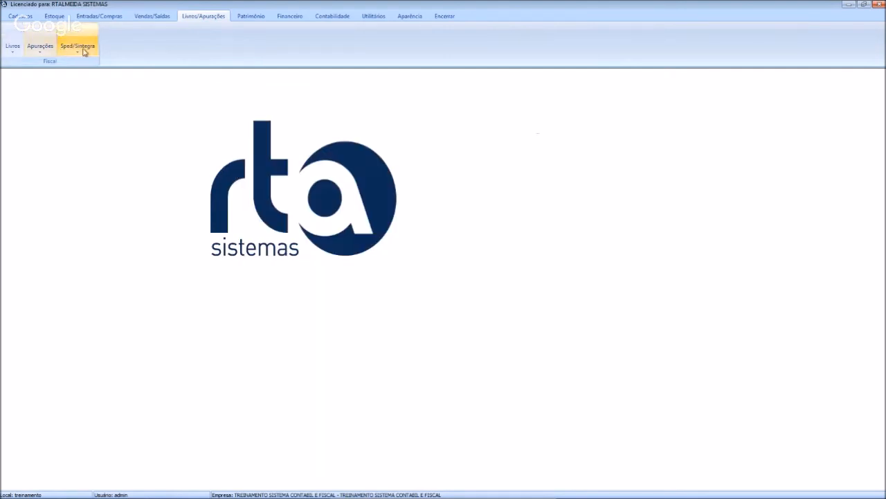
# Step: Open the Sped Contribuições form, move it lower to view its generation fields, and close it without generating
pyautogui.click(75, 48)
pyautogui.click(94, 85)
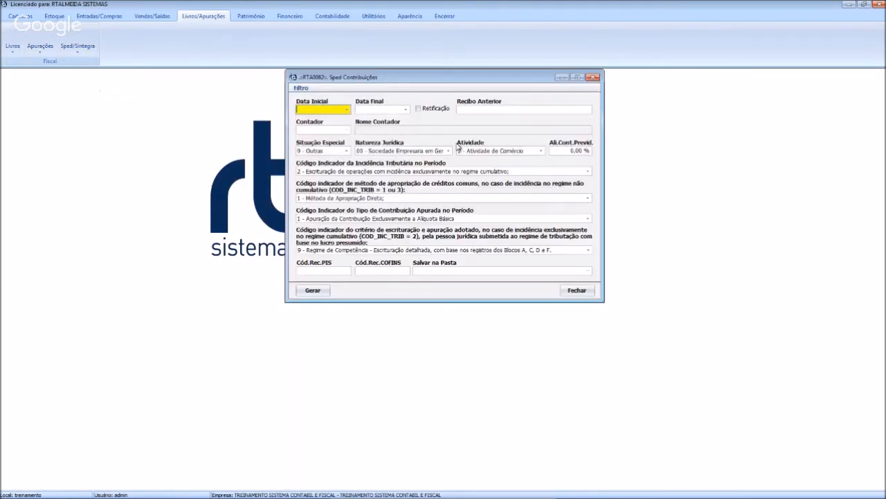
pyautogui.moveTo(470, 82); pyautogui.dragTo(477, 131)
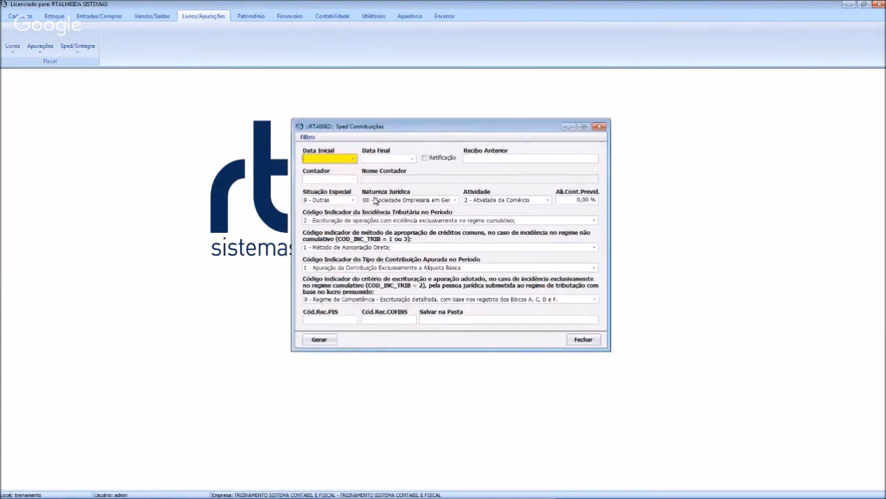
pyautogui.click(600, 126)
# Step: Open the Sintegra form, move its window to view the filter and registro options, and close it without generating
pyautogui.click(78, 46)
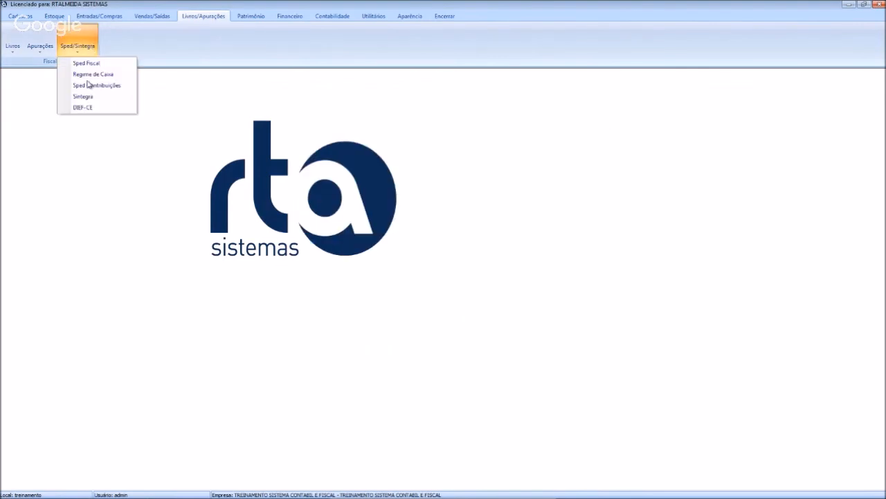
pyautogui.click(100, 98)
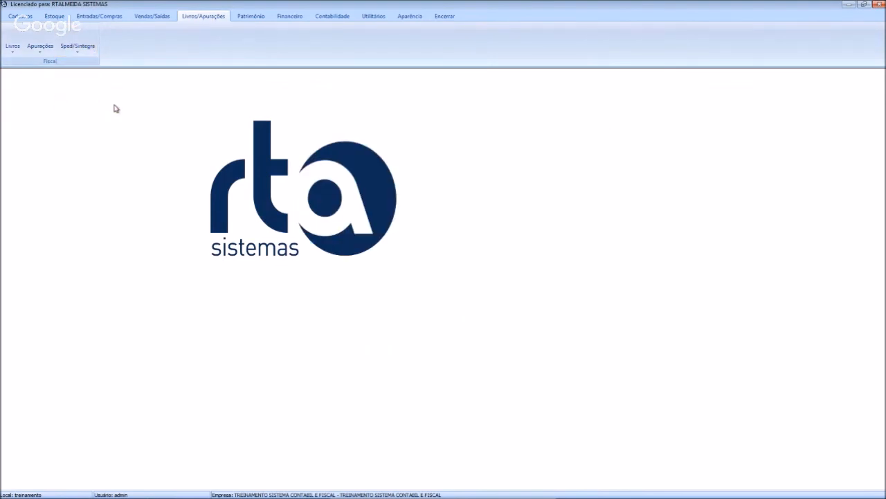
pyautogui.moveTo(367, 115); pyautogui.dragTo(484, 111)
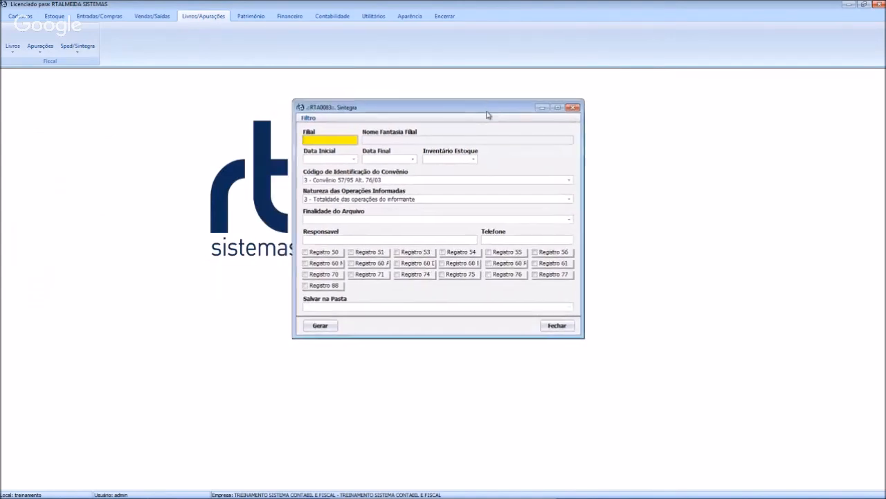
pyautogui.click(573, 108)
# Step: Open the DIEF-CE form, move it lower to view its parameters, and close it without generating
pyautogui.click(77, 46)
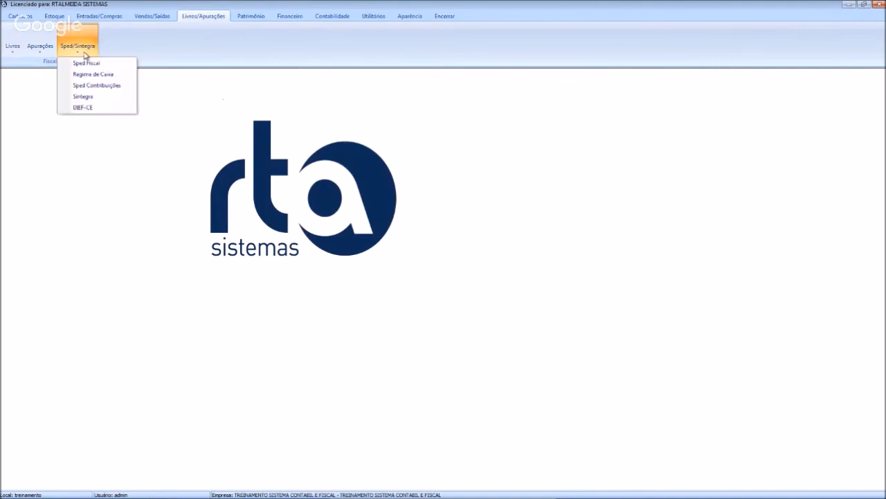
pyautogui.click(79, 109)
pyautogui.moveTo(392, 81); pyautogui.dragTo(392, 138)
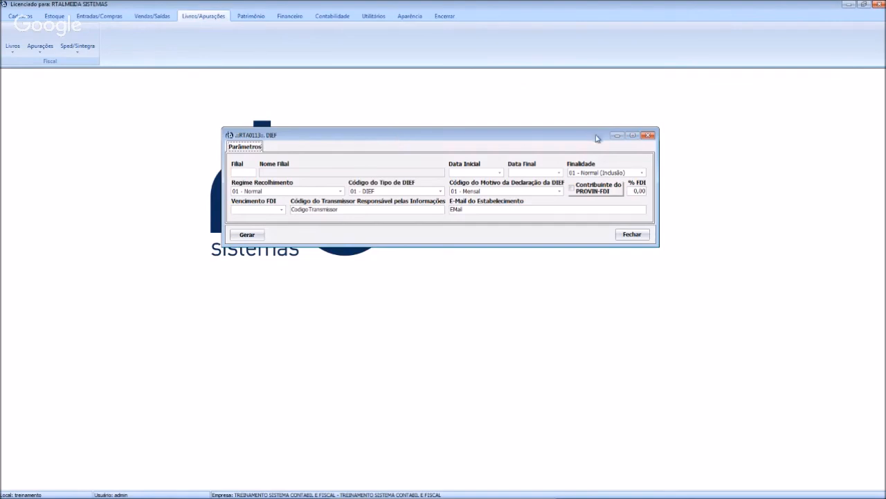
pyautogui.click(648, 137)
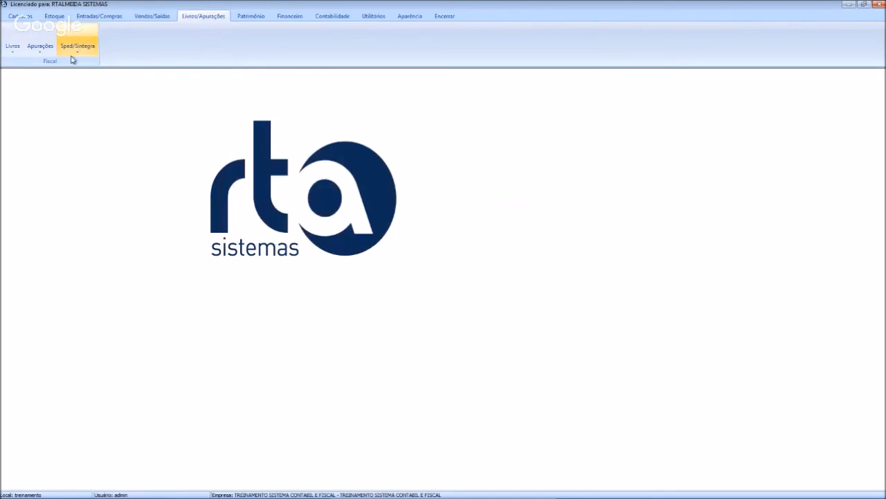
pyautogui.click(11, 48)
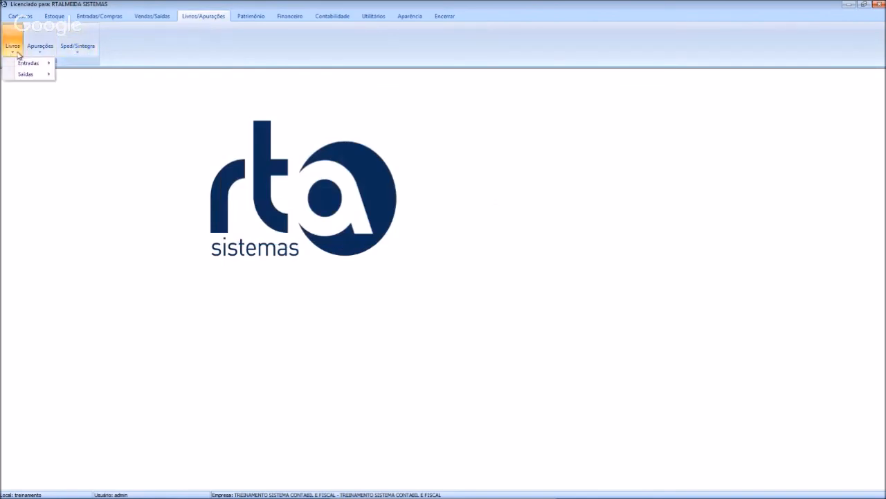
pyautogui.click(188, 20)
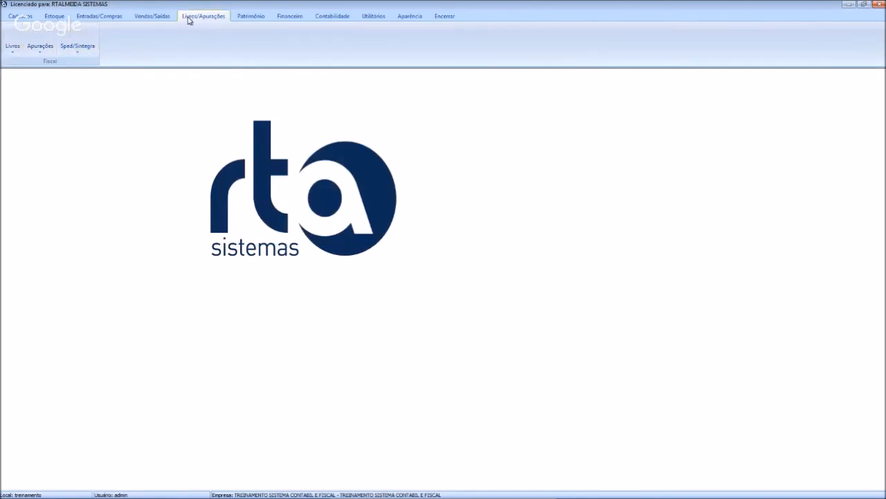
pyautogui.click(46, 38)
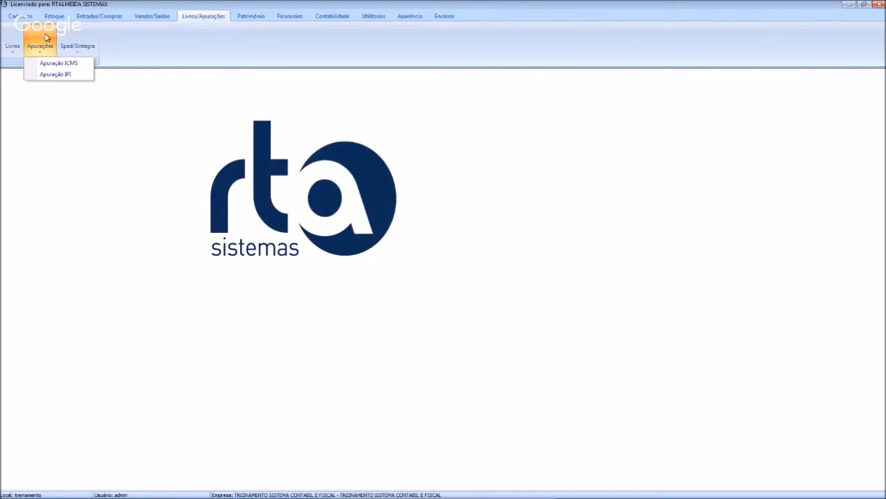
pyautogui.click(87, 48)
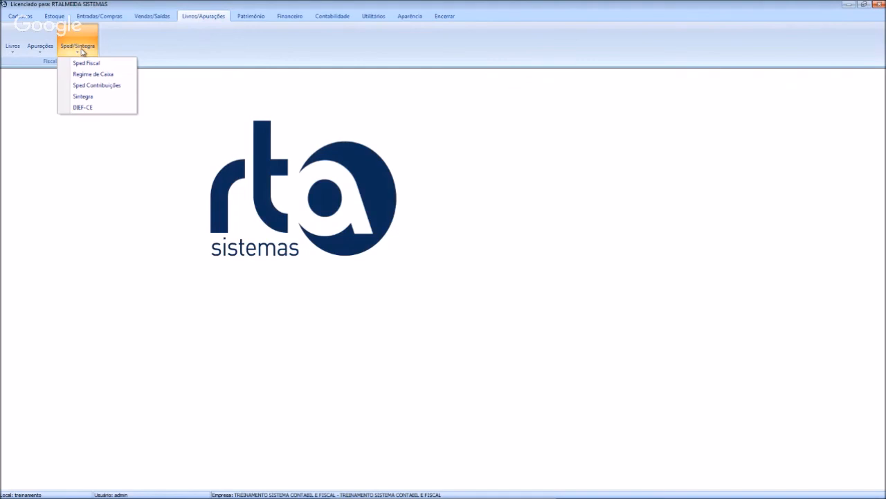
pyautogui.click(42, 48)
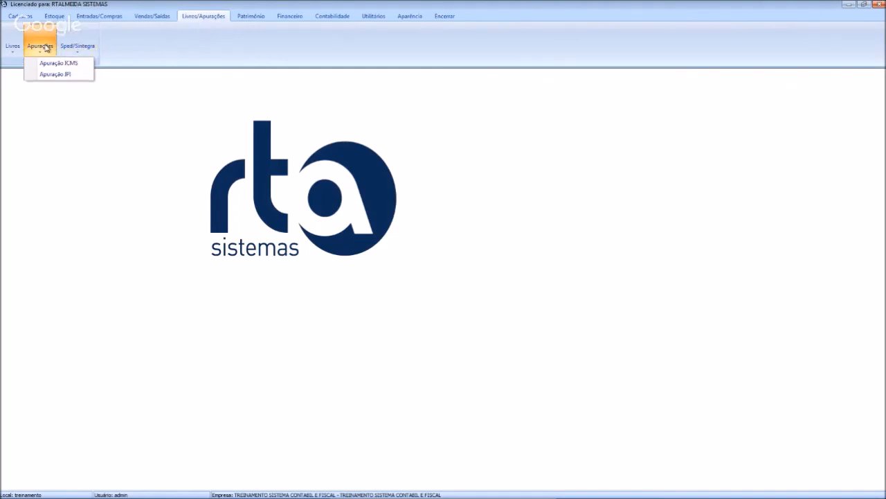